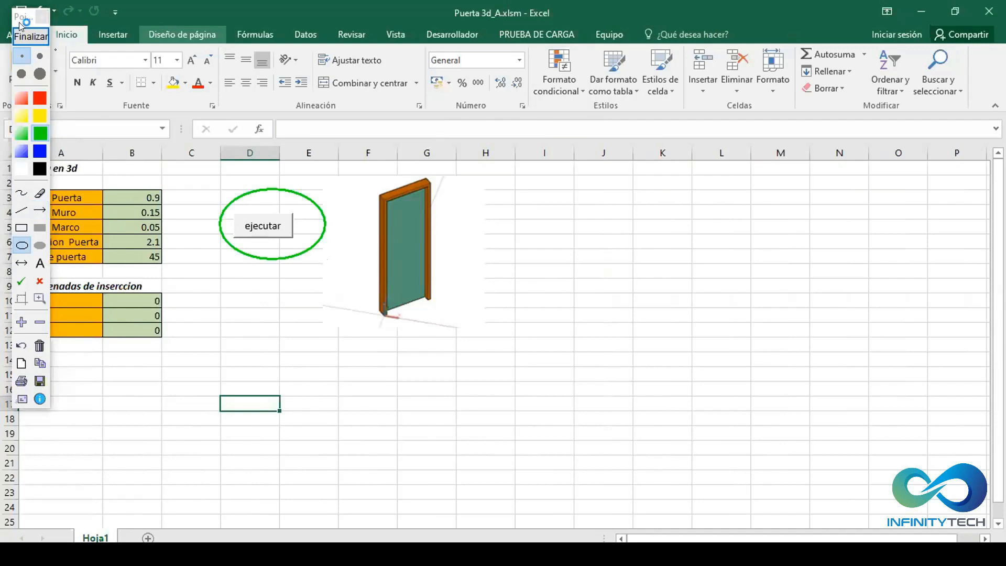
pyautogui.click(31, 36)
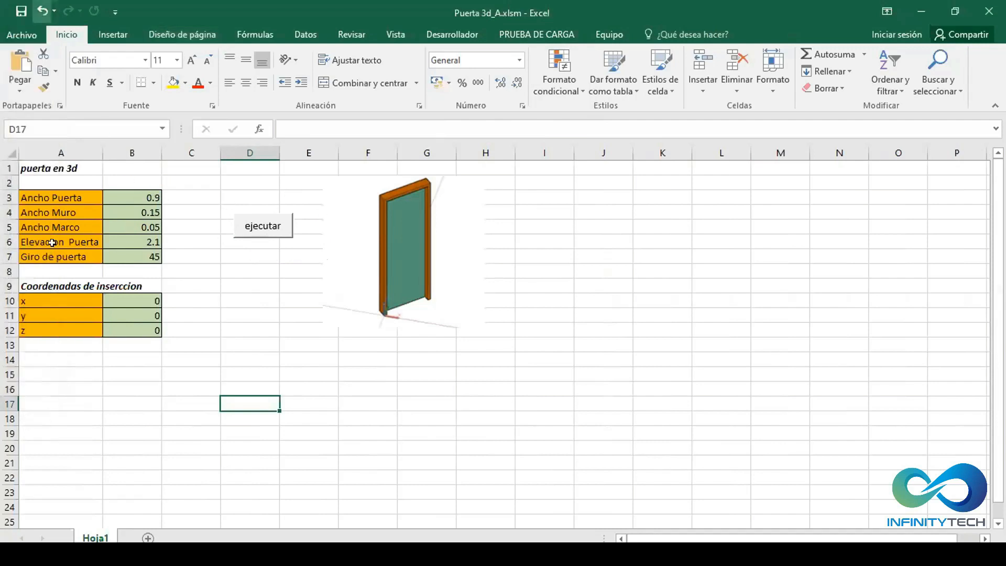
pyautogui.click(140, 211)
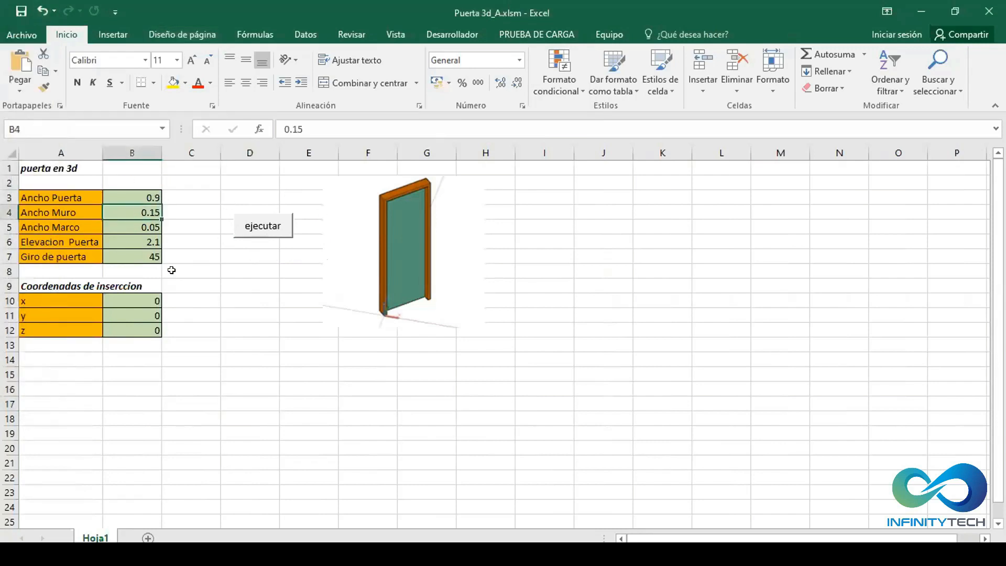
pyautogui.click(181, 256)
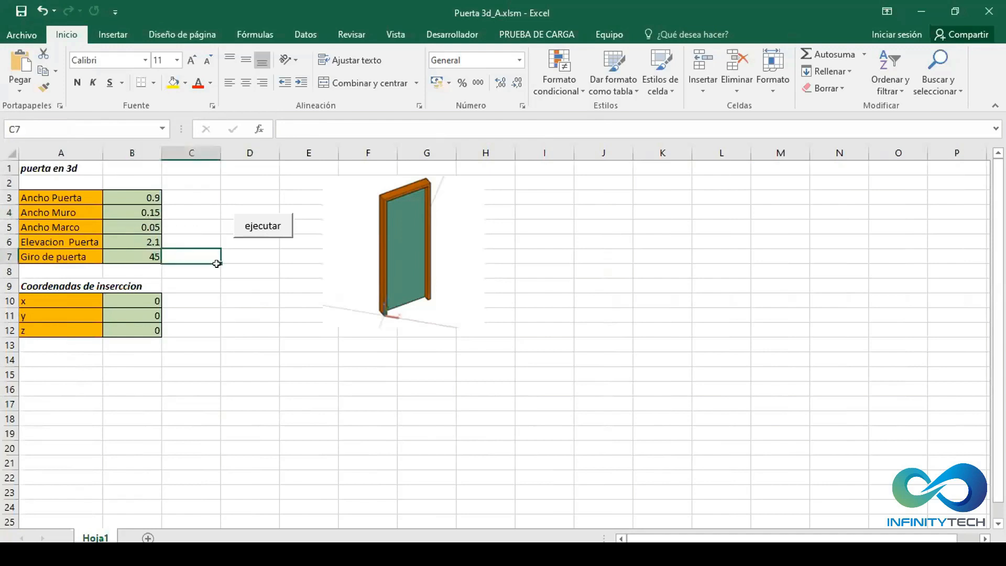
pyautogui.click(246, 313)
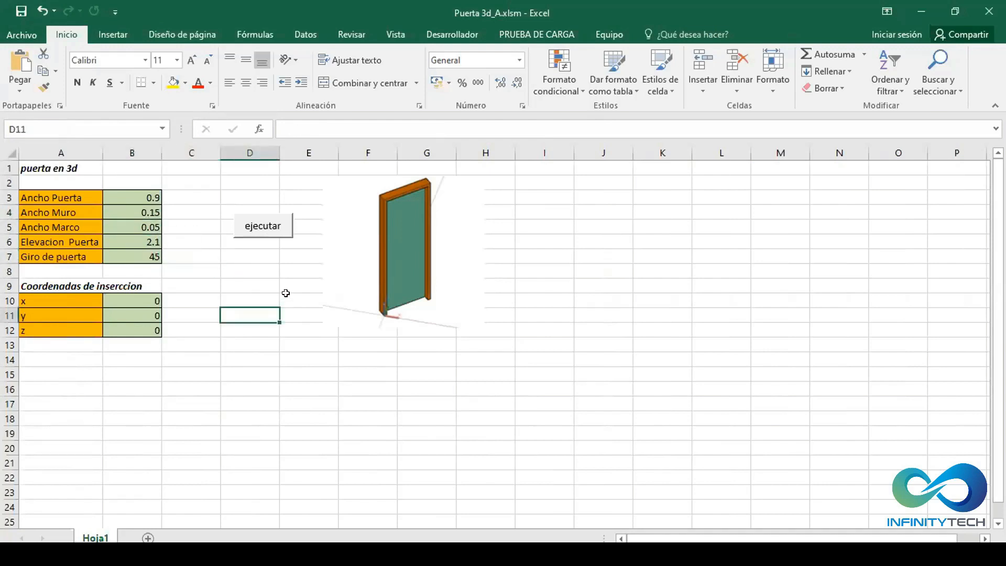
pyautogui.click(398, 280)
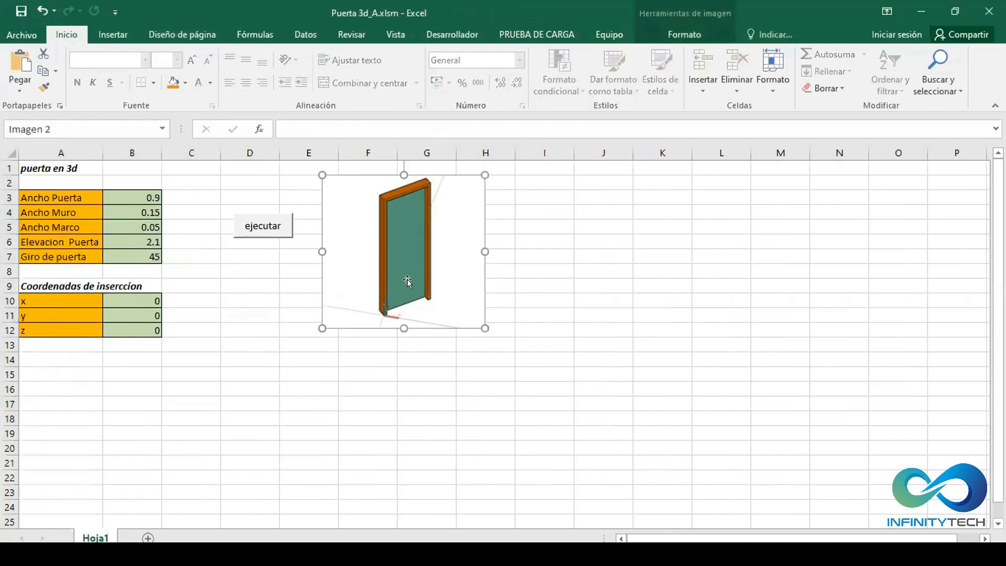
pyautogui.click(242, 322)
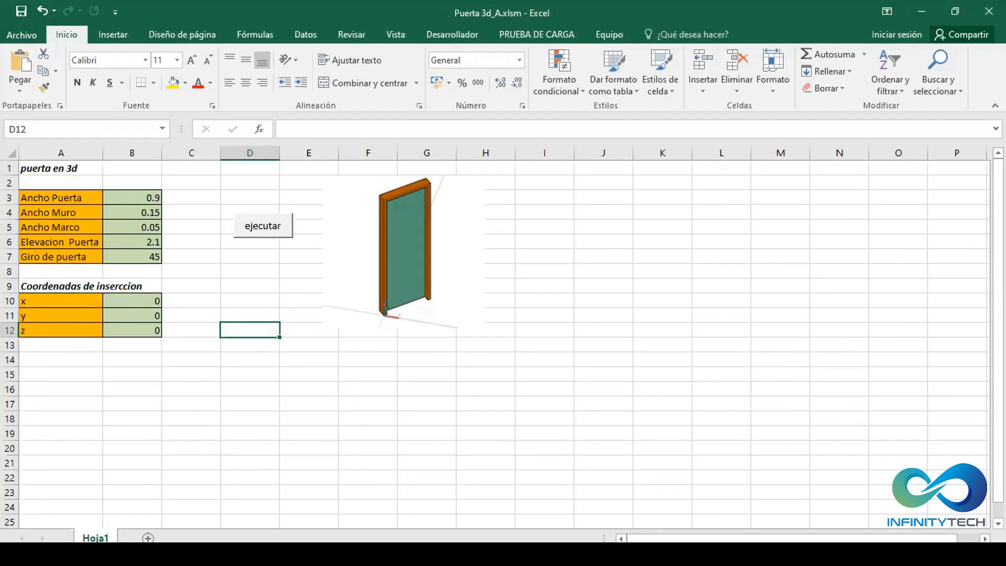
# - Switch to AutoCAD and close the OVERCOME and Properties palettes to clear the drawing area
pyautogui.hotkey('alt', 'Tab')
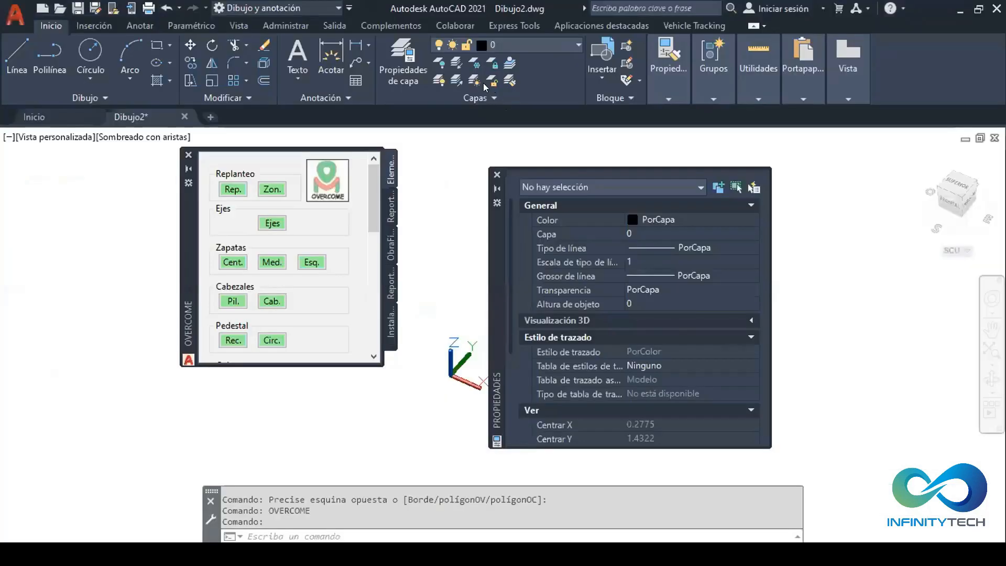
pyautogui.click(189, 157)
pyautogui.click(497, 175)
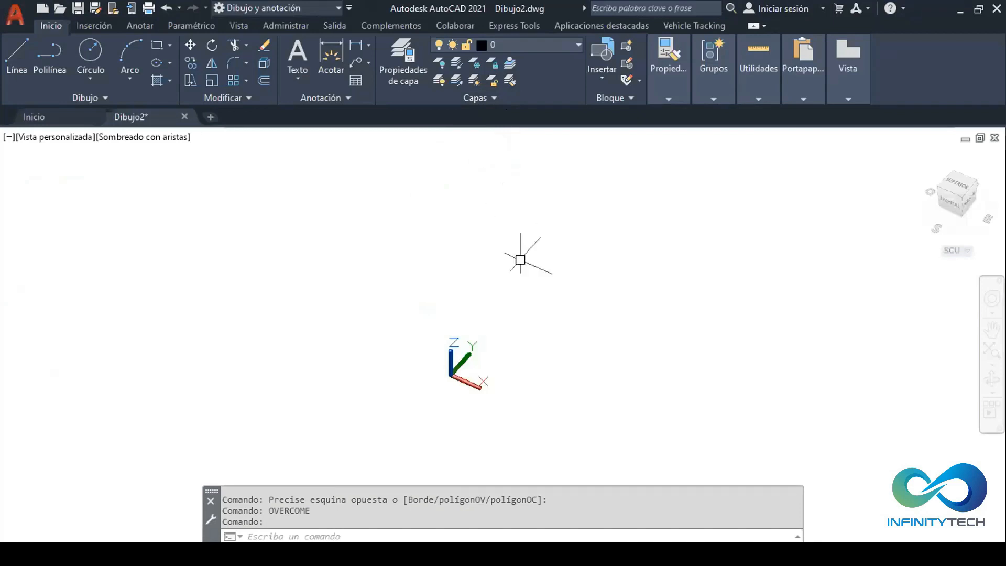
pyautogui.scroll(2, 475, 386)
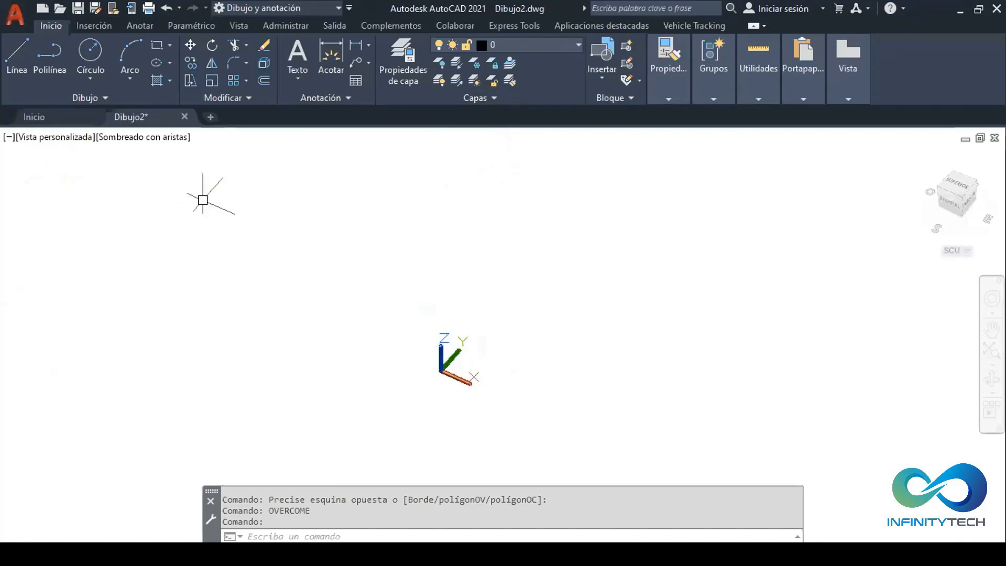
pyautogui.scroll(3, 499, 364)
pyautogui.scroll(2, 390, 370)
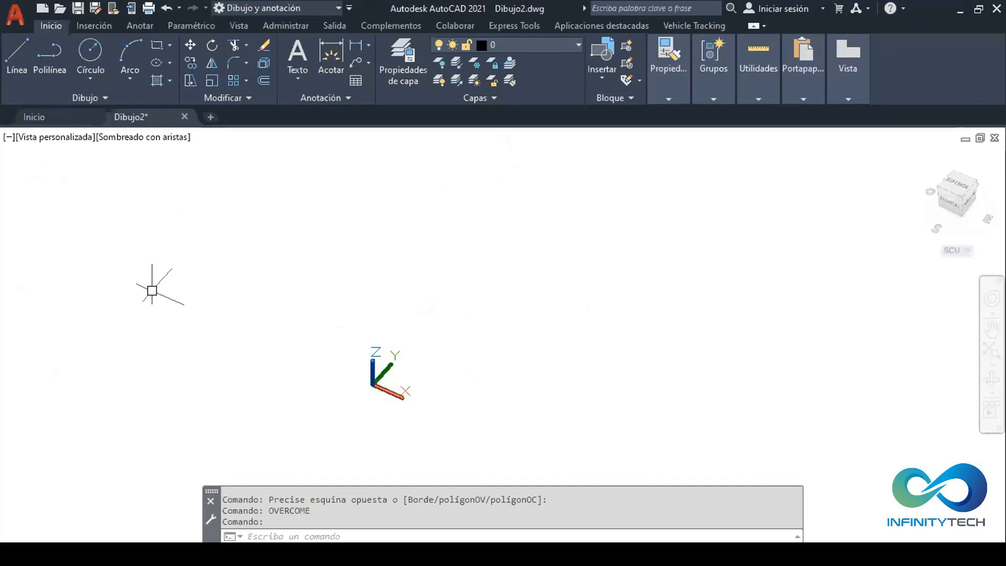
# - Switch to Excel and float the Puerta 3d_A.xlsm window over AutoCAD so part of the drawing area stays uncovered
pyautogui.hotkey('alt', 'Tab')
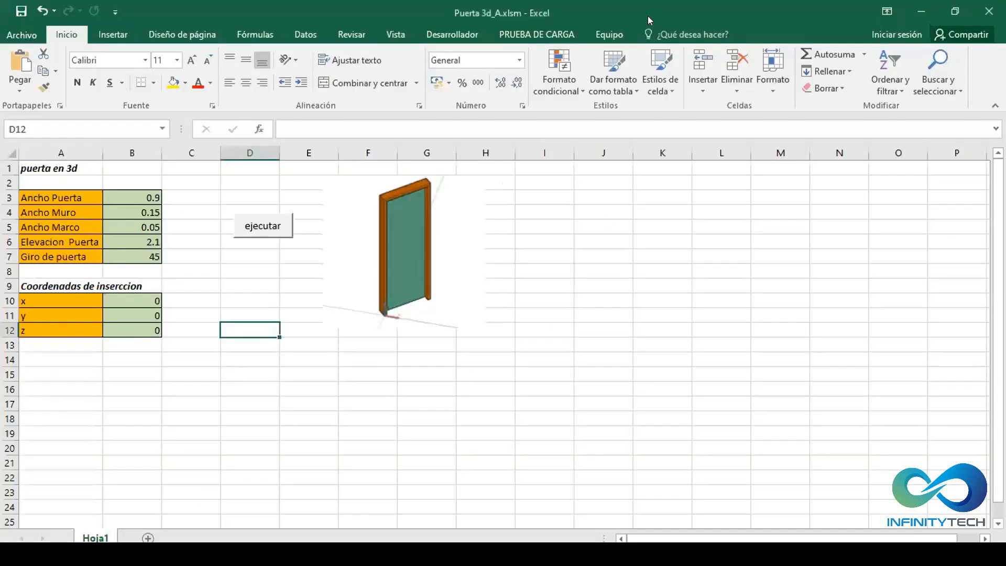
pyautogui.moveTo(648, 16)
pyautogui.mouseDown()
pyautogui.moveTo(676, 211)
pyautogui.moveTo(704, 239)
pyautogui.moveTo(718, 542)
pyautogui.mouseUp()
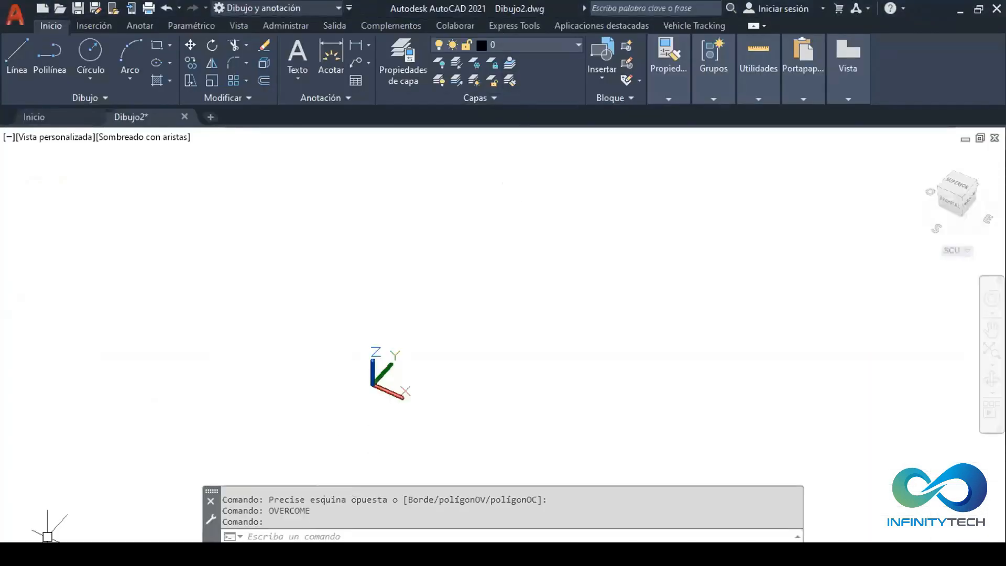
pyautogui.hotkey('alt', 'Tab')
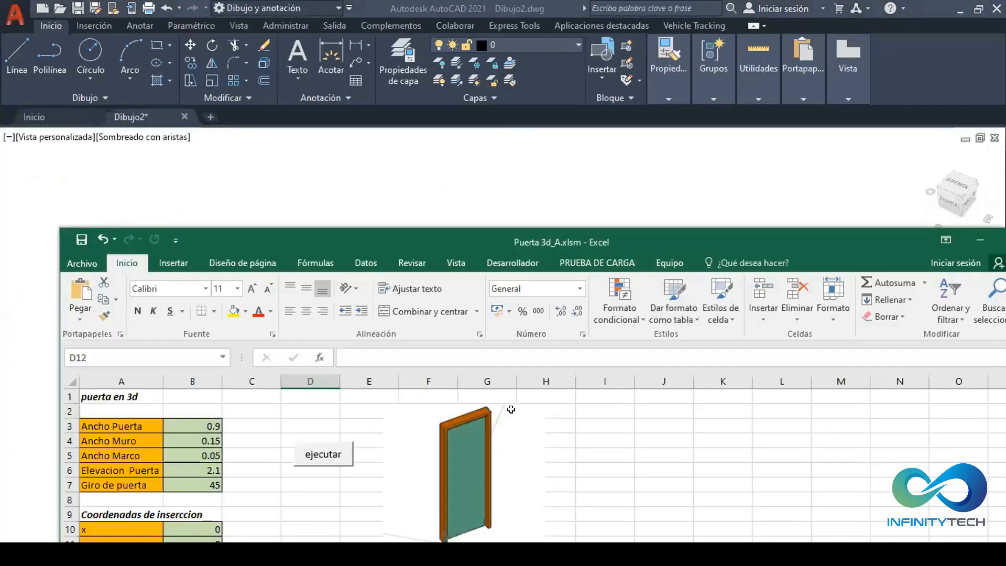
pyautogui.moveTo(675, 237); pyautogui.dragTo(631, 155)
pyautogui.click(563, 419)
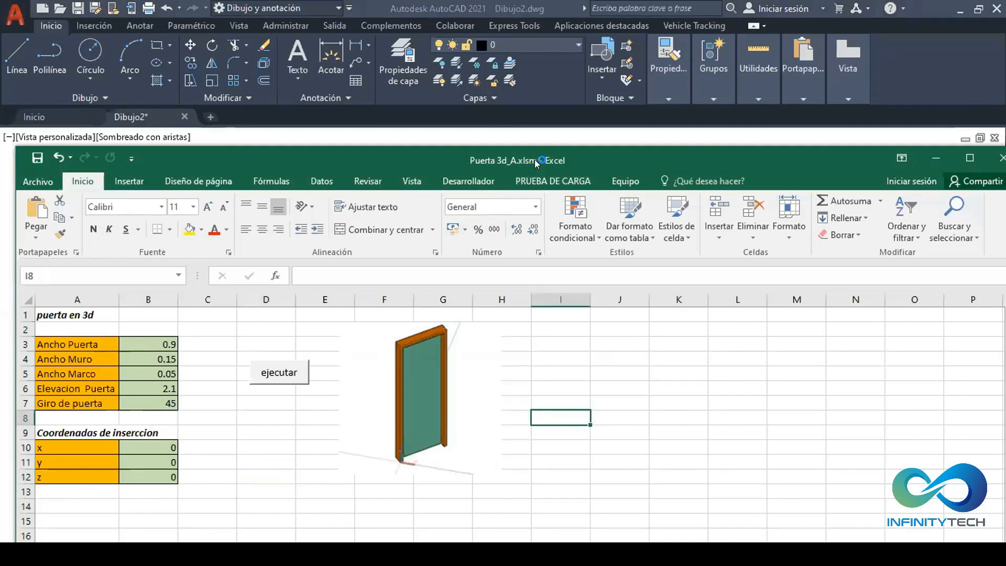
pyautogui.moveTo(535, 159); pyautogui.dragTo(769, 159)
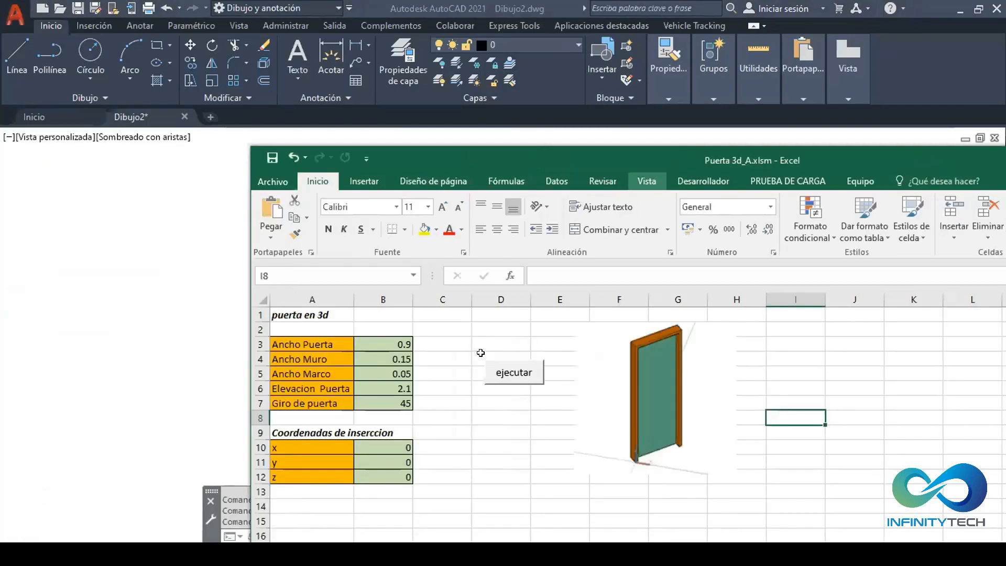
# - Run the sheet's ejecutar macro to draw the 3D door, and switch to AutoCAD
pyautogui.click(523, 372)
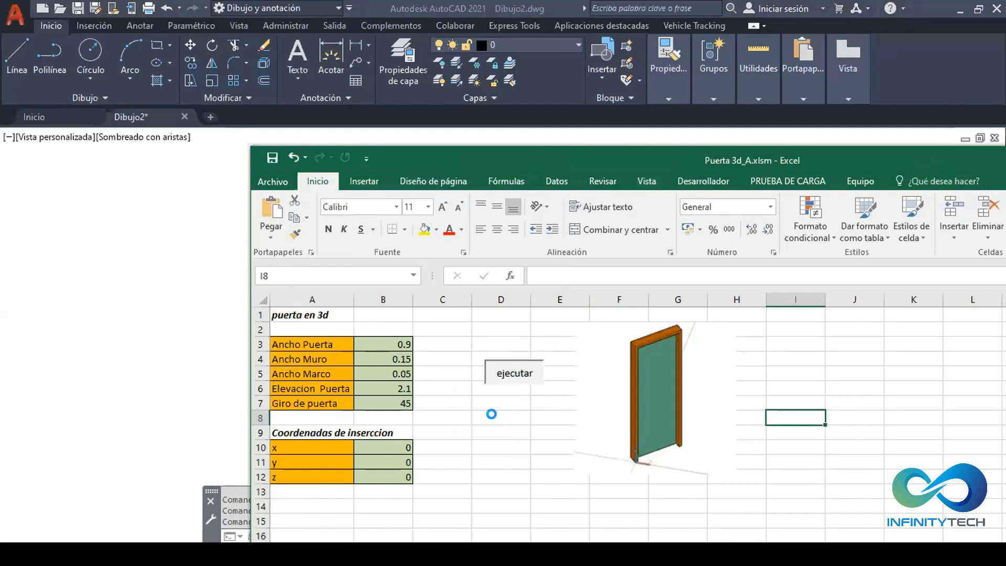
pyautogui.click(150, 322)
pyautogui.scroll(-5, 458, 373)
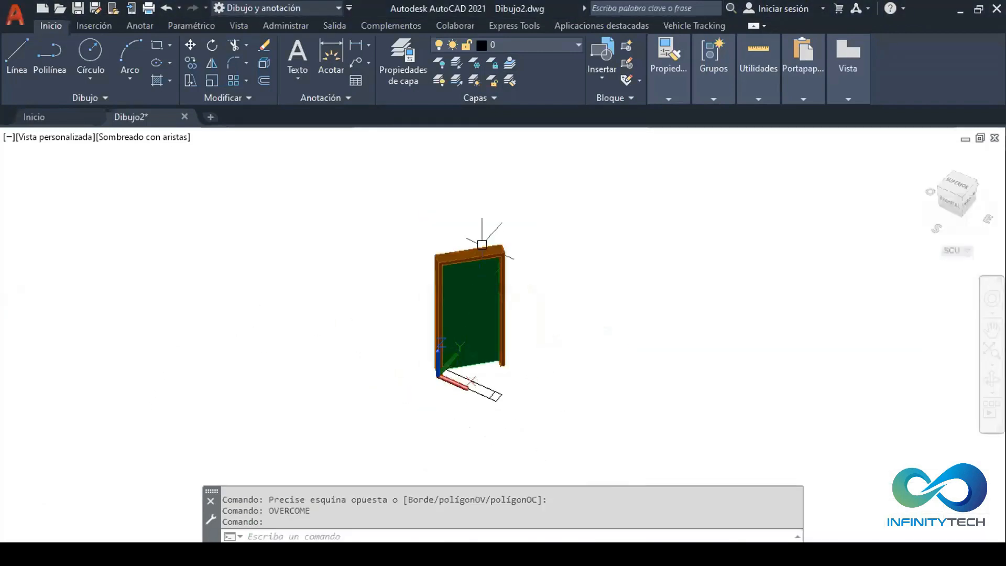
pyautogui.scroll(3, 482, 245)
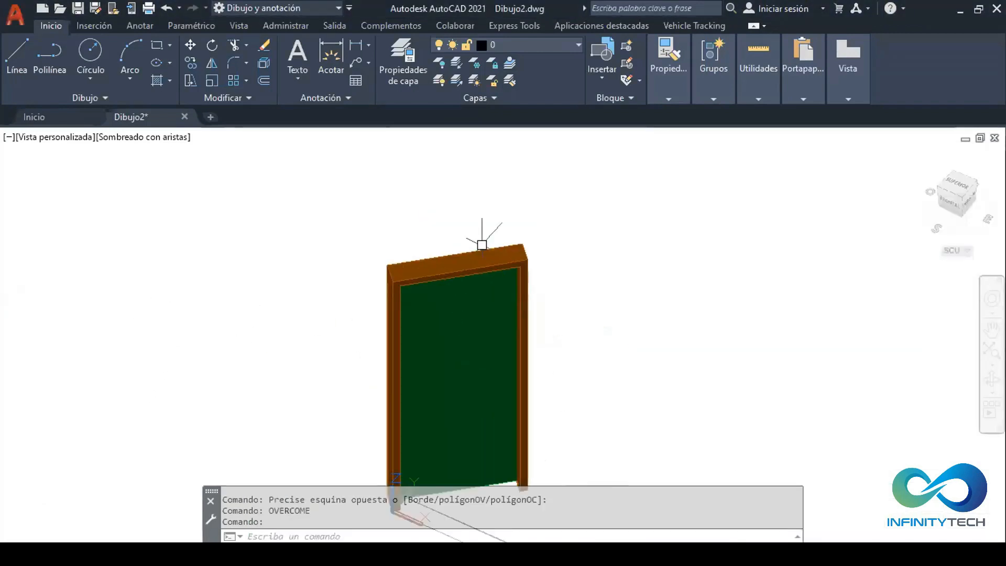
# - Examine the generated 3D door in orbit, checking its frame, the leaf and the outline at its base
pyautogui.click(993, 379)
pyautogui.moveTo(479, 363); pyautogui.dragTo(427, 376)
pyautogui.scroll(5, 446, 409)
pyautogui.scroll(-2, 377, 353)
pyautogui.scroll(3, 456, 420)
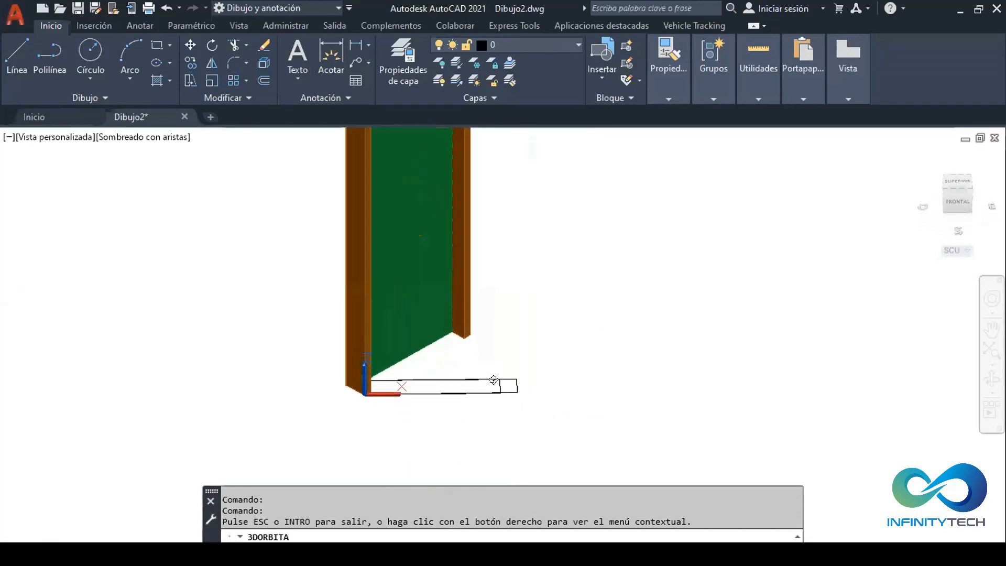
pyautogui.scroll(-5, 472, 389)
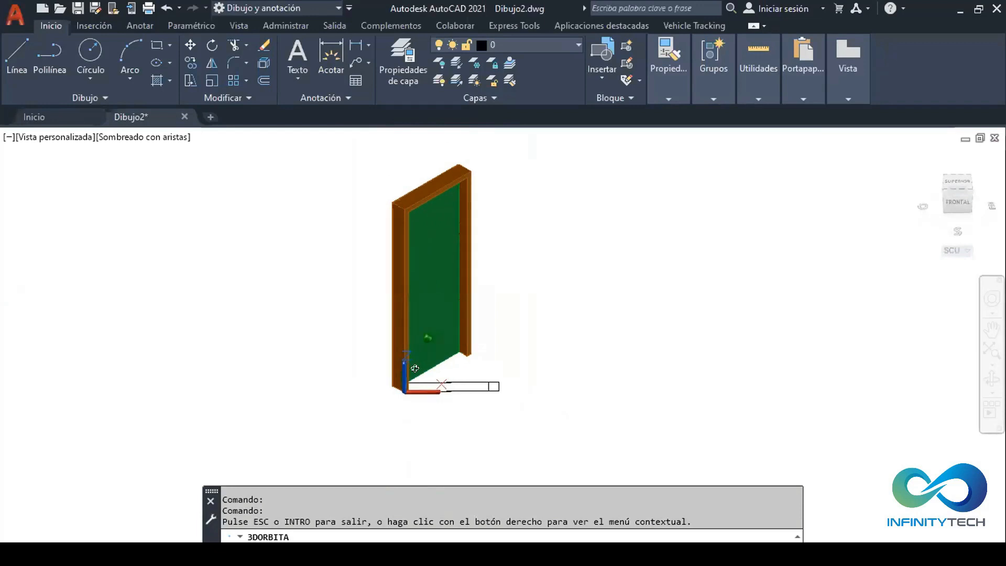
pyautogui.moveTo(416, 368); pyautogui.dragTo(414, 372)
pyautogui.scroll(2, 456, 390)
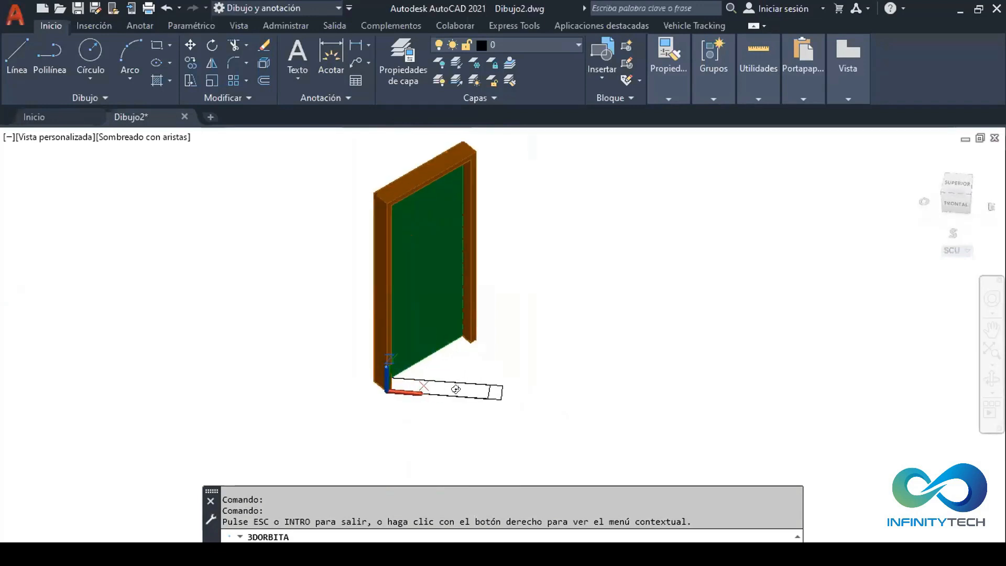
pyautogui.scroll(1, 519, 400)
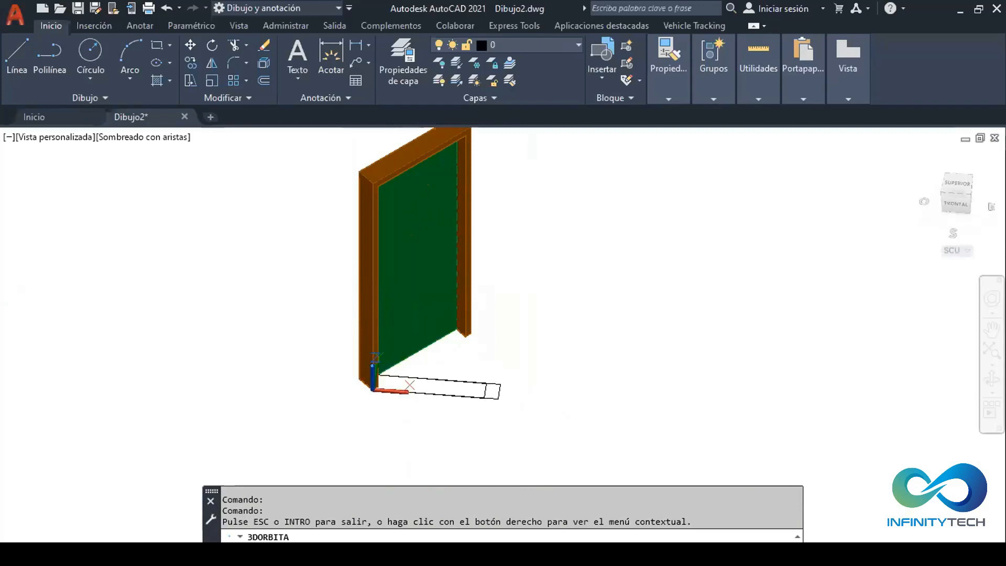
# - Return to the Excel workbook, shift its window clear of the door, and set Ancho Puerta to 1.5
pyautogui.hotkey('alt', 'Tab')
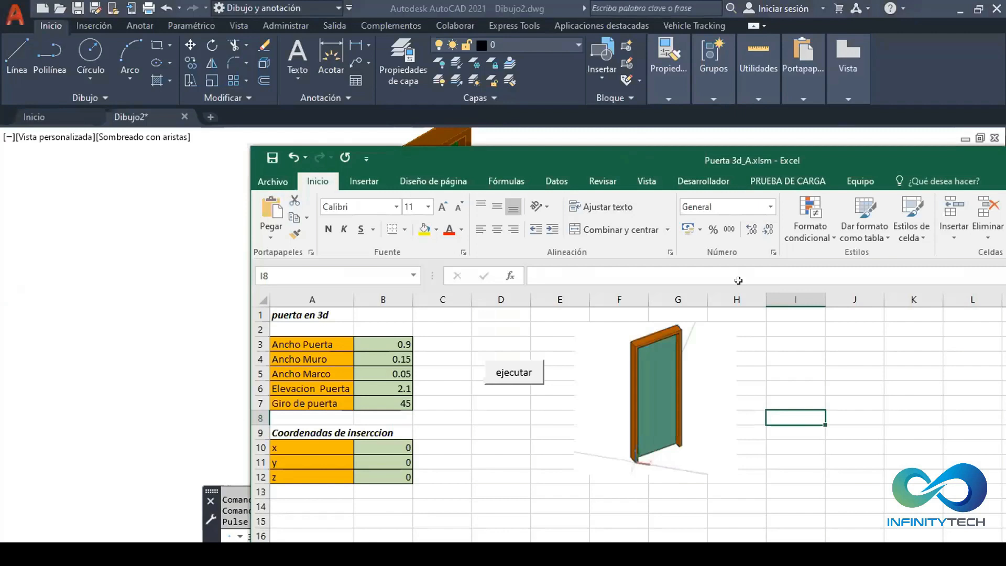
pyautogui.moveTo(630, 158); pyautogui.dragTo(856, 105)
pyautogui.click(627, 289)
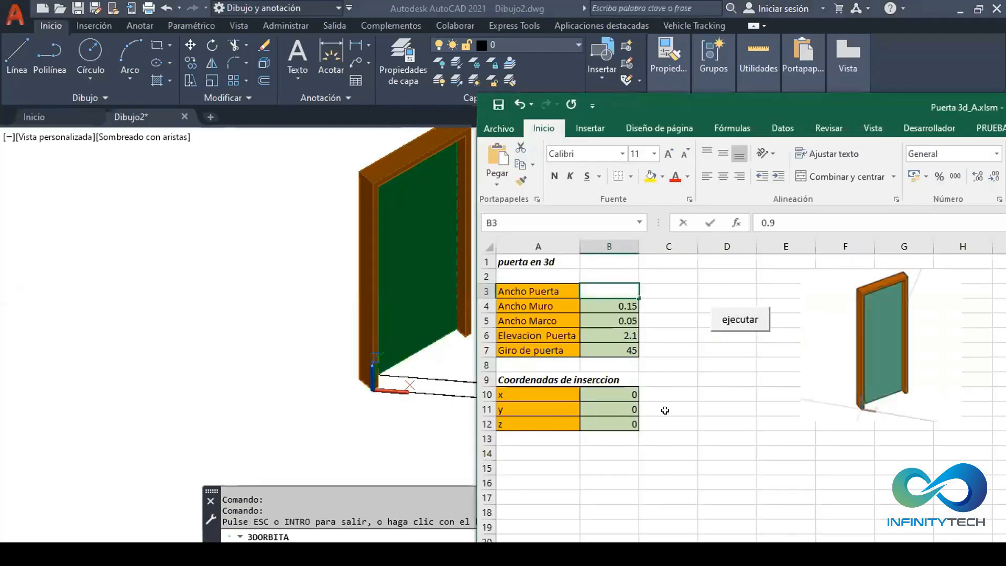
pyautogui.write('1.5')
pyautogui.click(652, 349)
# - Set Elevacion Puerta to 2.5 and Giro de puerta to 0
pyautogui.click(622, 336)
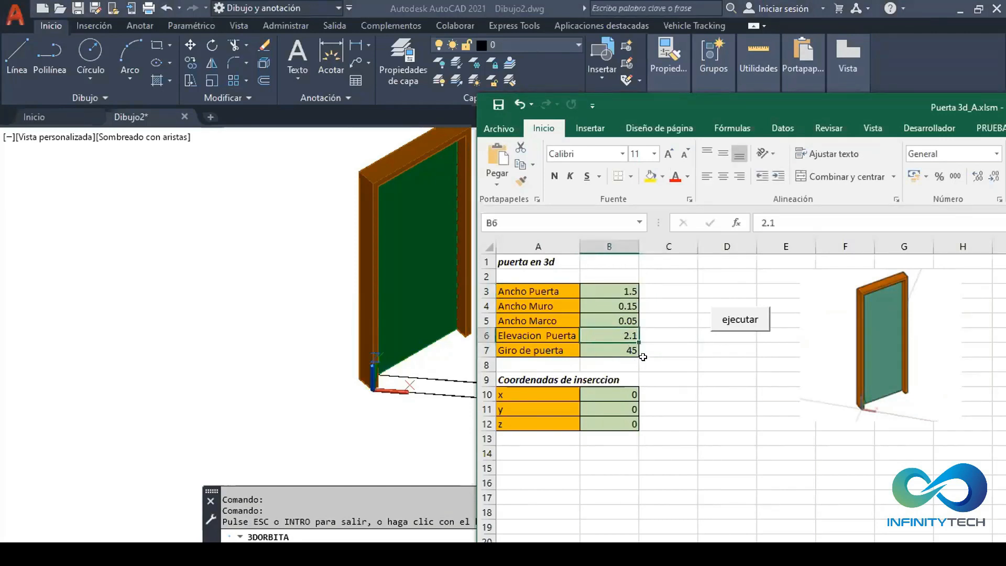
pyautogui.write('2.5')
pyautogui.click(666, 349)
pyautogui.click(628, 349)
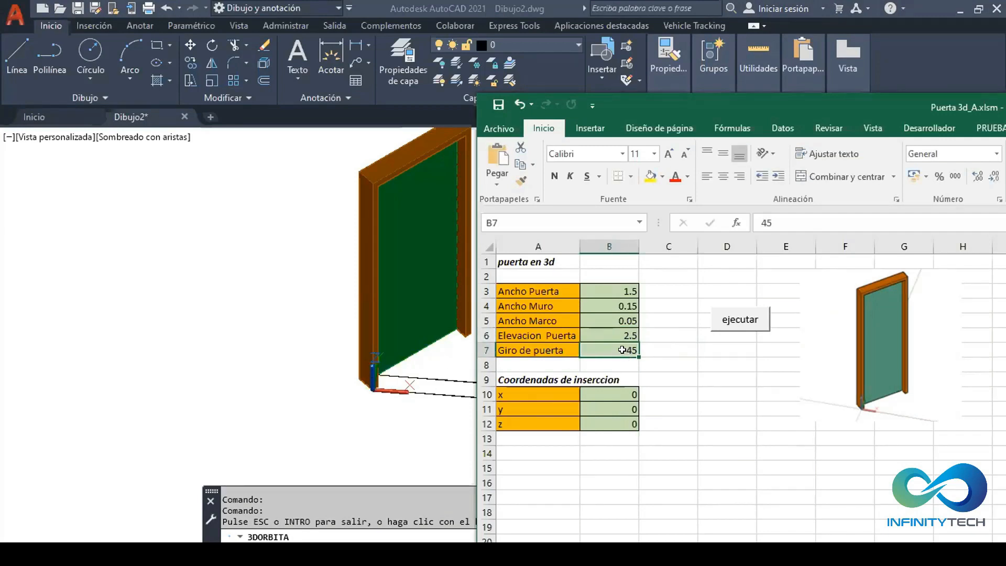
pyautogui.write('0')
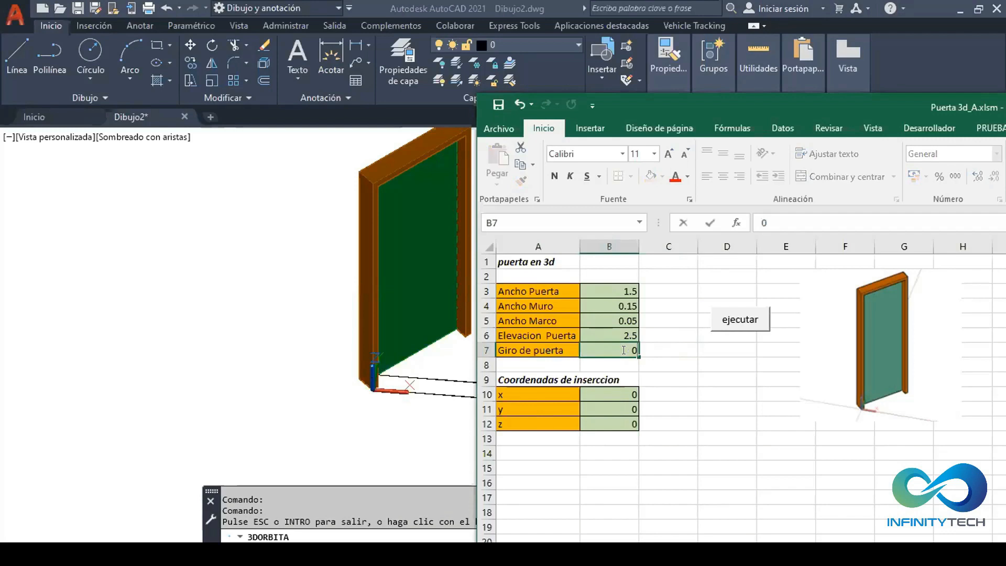
# - Run the ejecutar macro with the changed values and inspect the second door in AutoCAD
pyautogui.click(738, 317)
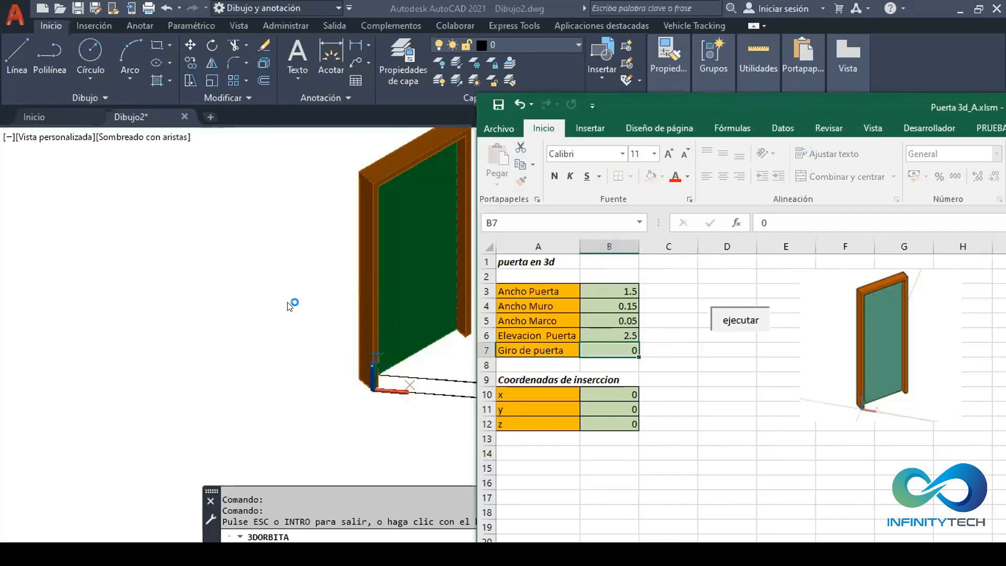
pyautogui.click(292, 287)
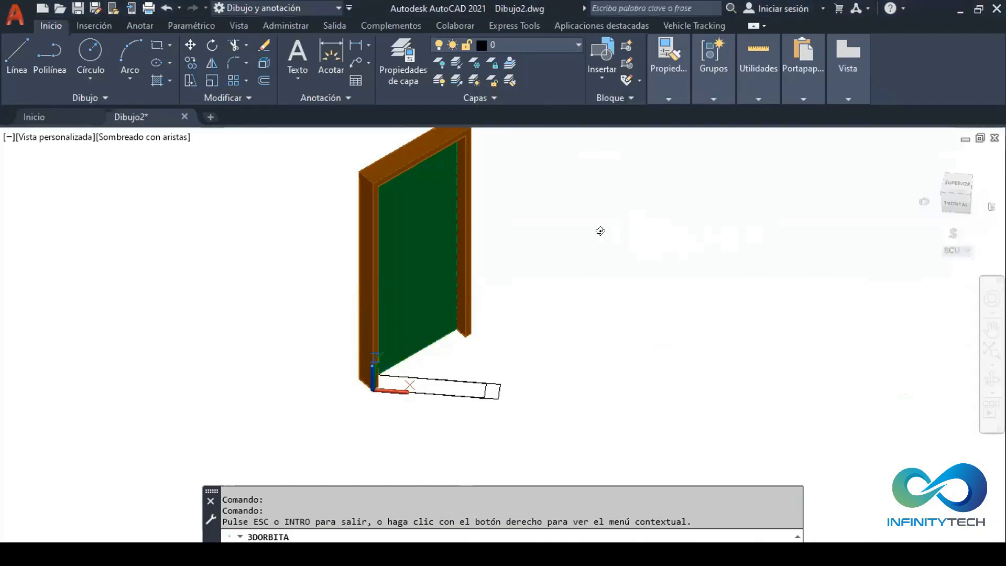
pyautogui.press('Escape')
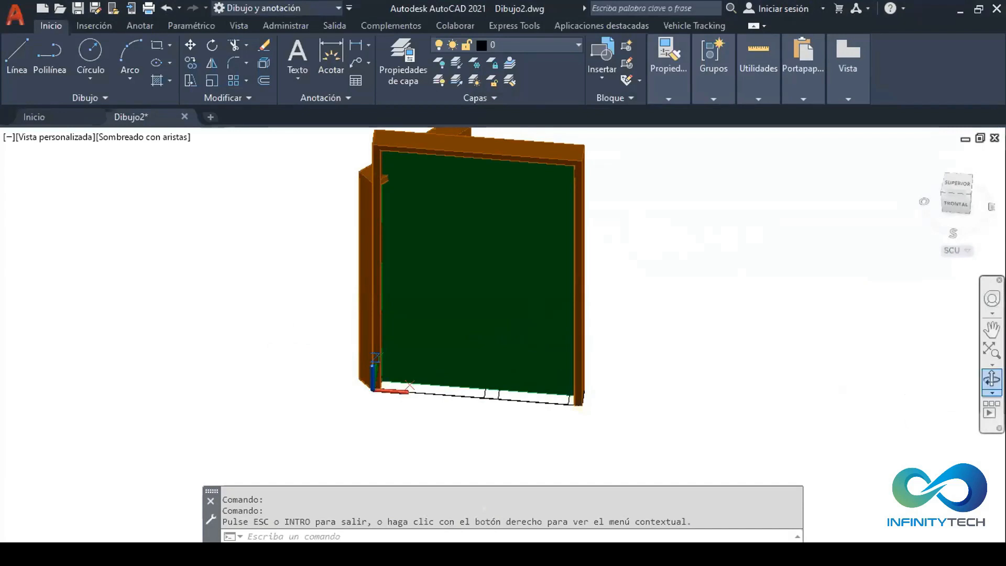
pyautogui.moveTo(529, 341); pyautogui.dragTo(632, 372)
pyautogui.scroll(4, 483, 364)
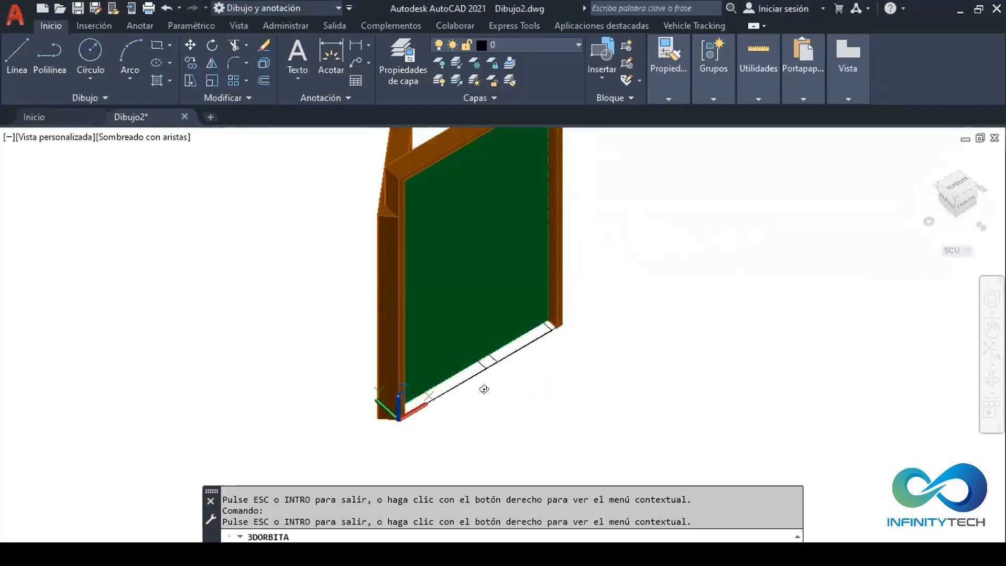
pyautogui.press('Escape')
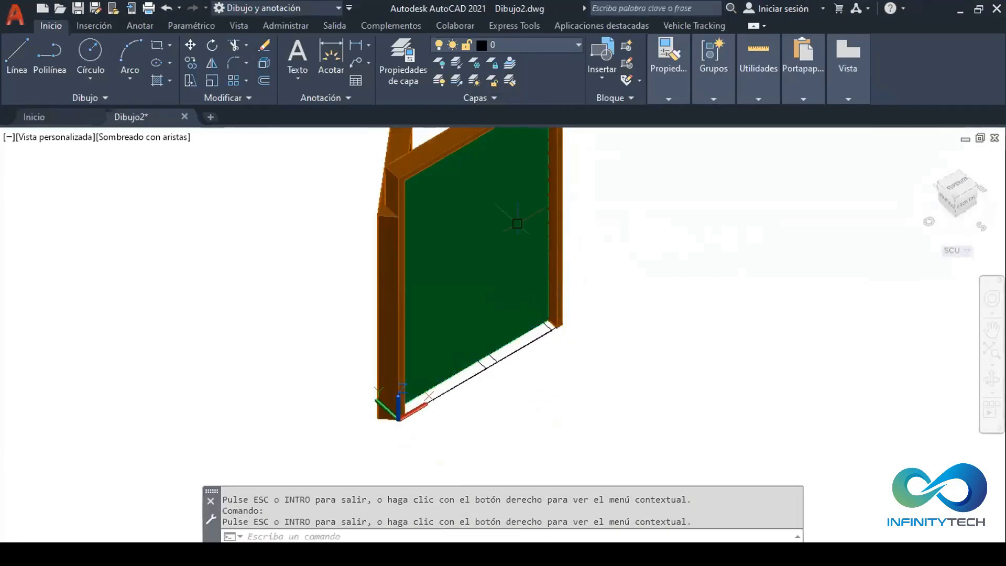
pyautogui.scroll(-2, 459, 302)
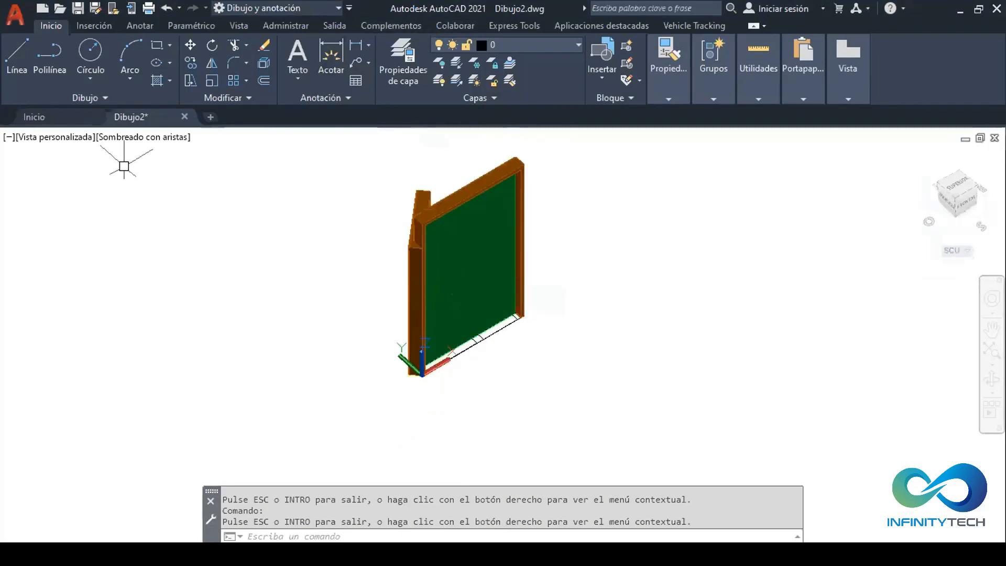
# - Switch back to the Puerta 3d_A.xlsm workbook in Excel and reposition its window over the drawing
pyautogui.click(146, 555)
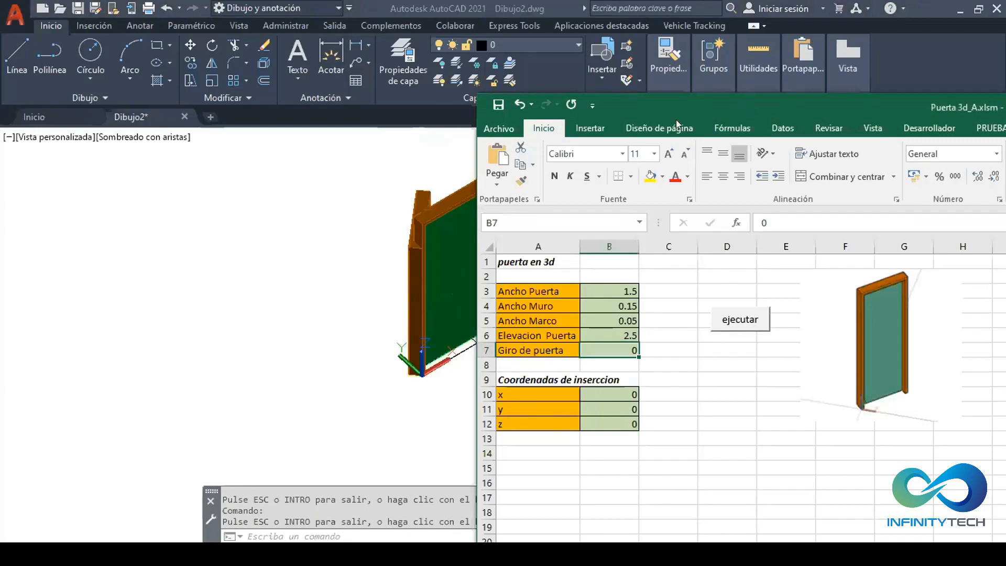
pyautogui.moveTo(699, 100); pyautogui.dragTo(683, 76)
pyautogui.click(597, 296)
pyautogui.click(593, 326)
pyautogui.click(598, 264)
pyautogui.click(597, 312)
pyautogui.click(605, 414)
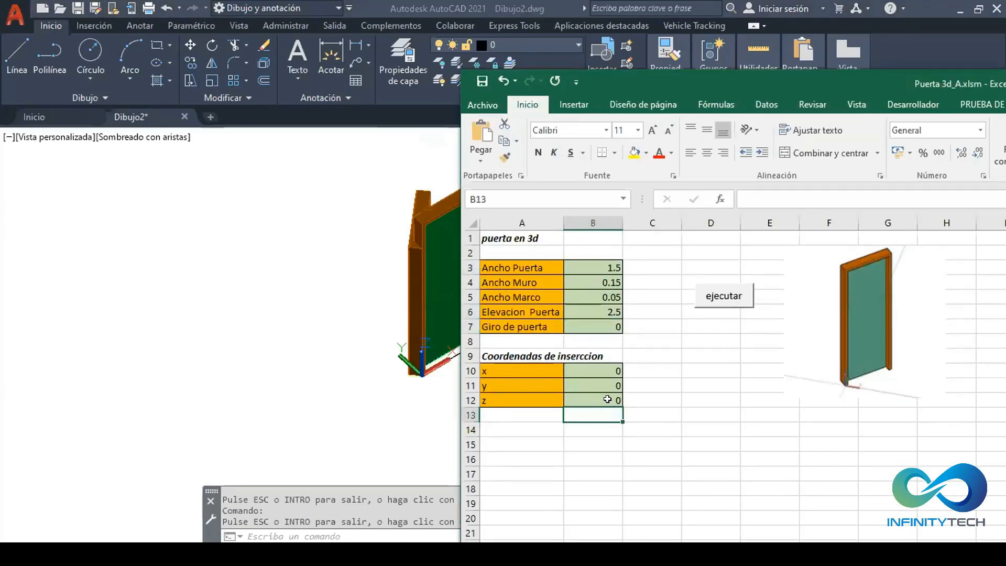
# - Reposition the Excel window to uncover the sheet and open the Módulo1 code of Puerta 3d_A.xlsm in the Visual Basic editor
pyautogui.moveTo(838, 79); pyautogui.dragTo(545, 67)
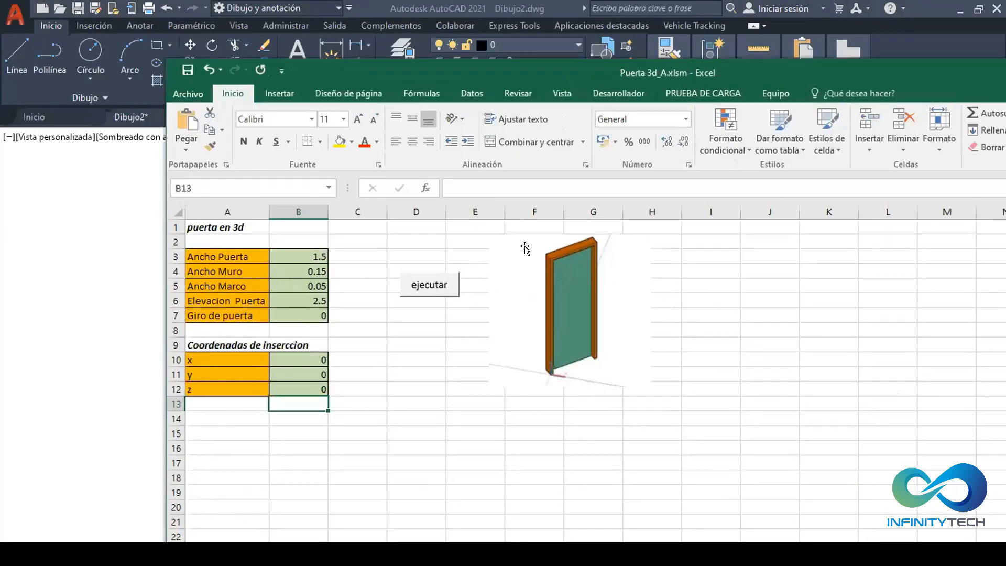
pyautogui.click(614, 94)
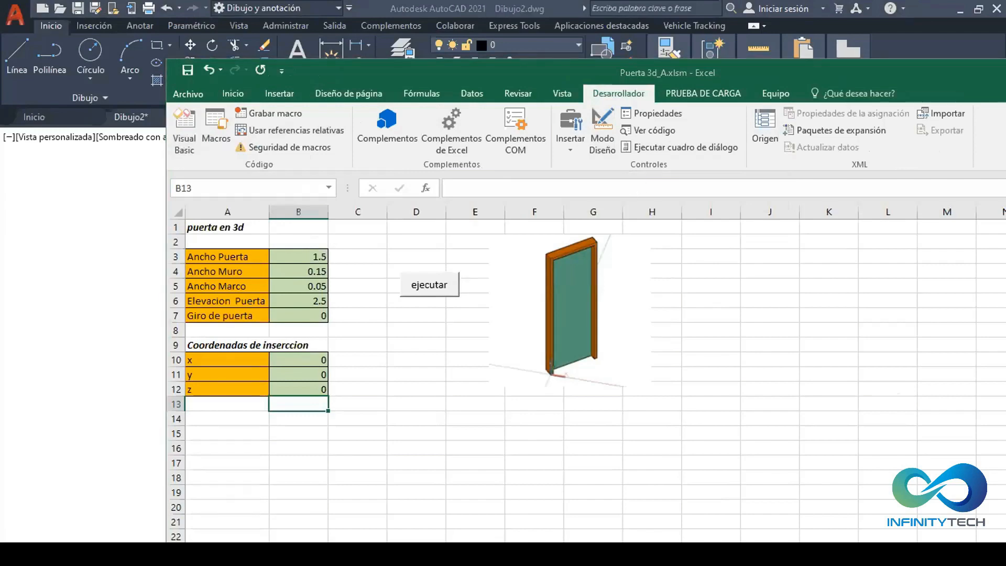
pyautogui.hotkey('alt', 'F11')
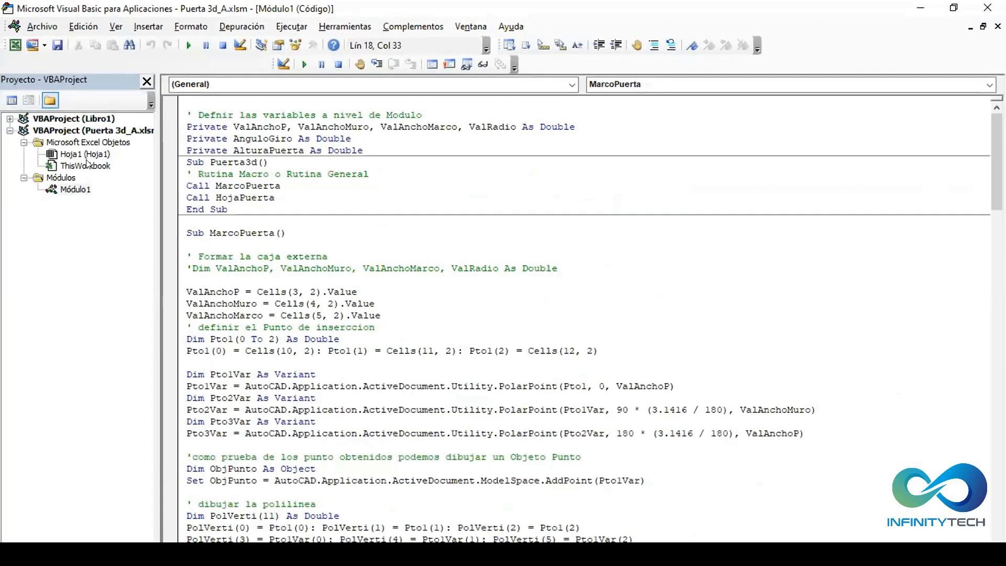
pyautogui.click(86, 165)
pyautogui.click(385, 167)
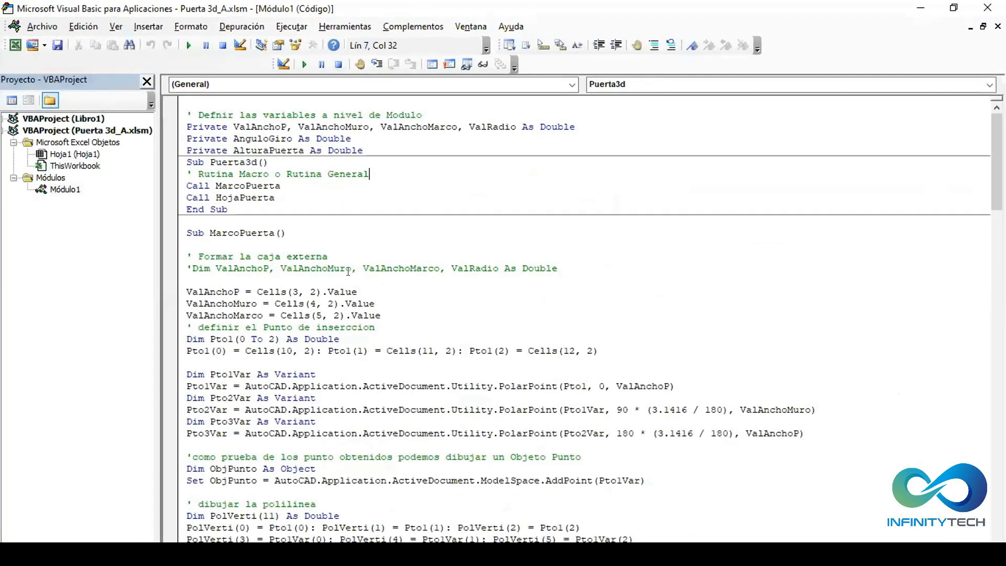
# - Read through the MarcoPuerta and HojaPuerta routines in Módulo1
pyautogui.scroll(-11, 348, 271)
pyautogui.scroll(-11, 348, 271)
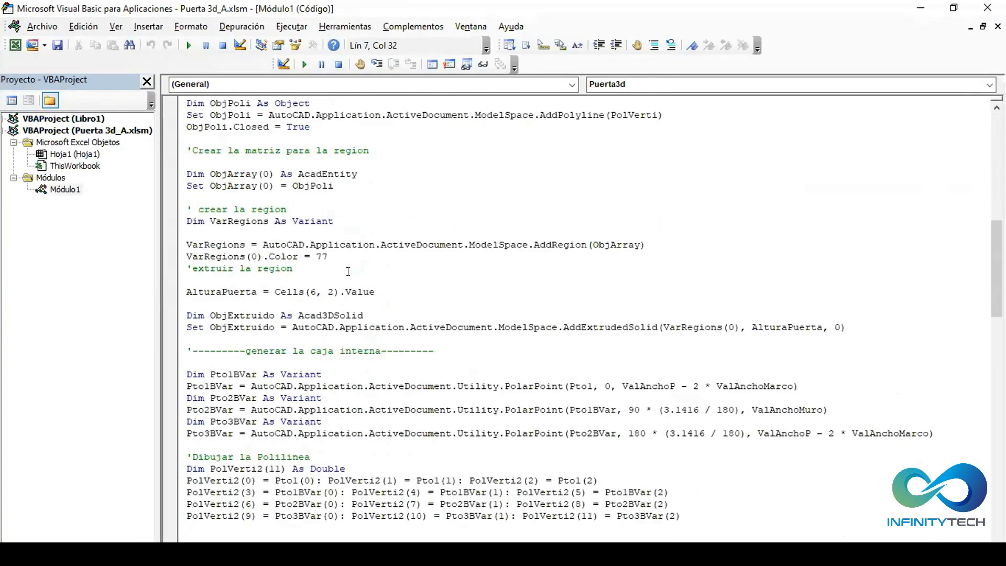
pyautogui.scroll(-6, 348, 271)
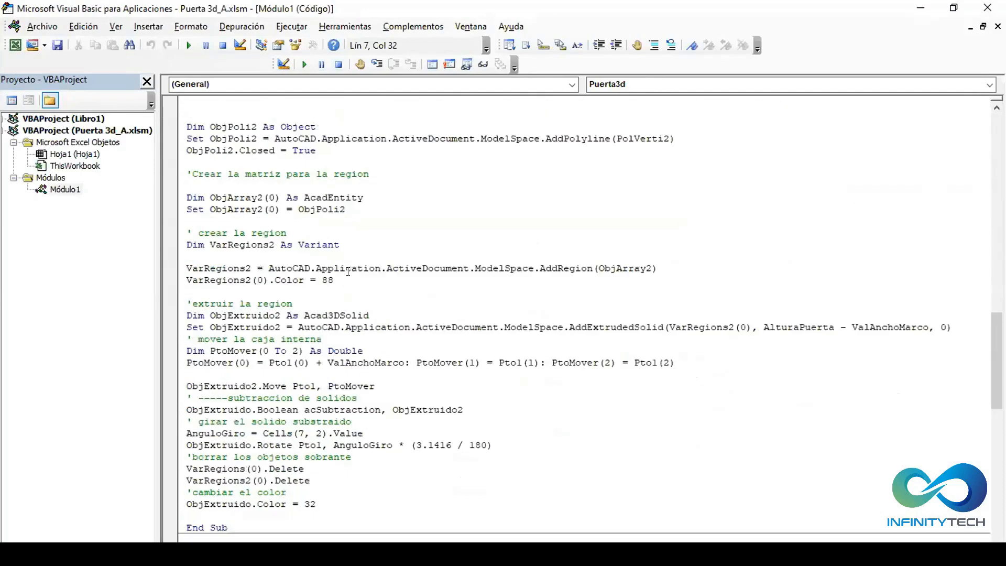
pyautogui.scroll(2, 348, 271)
pyautogui.scroll(-4, 348, 271)
pyautogui.scroll(-13, 348, 271)
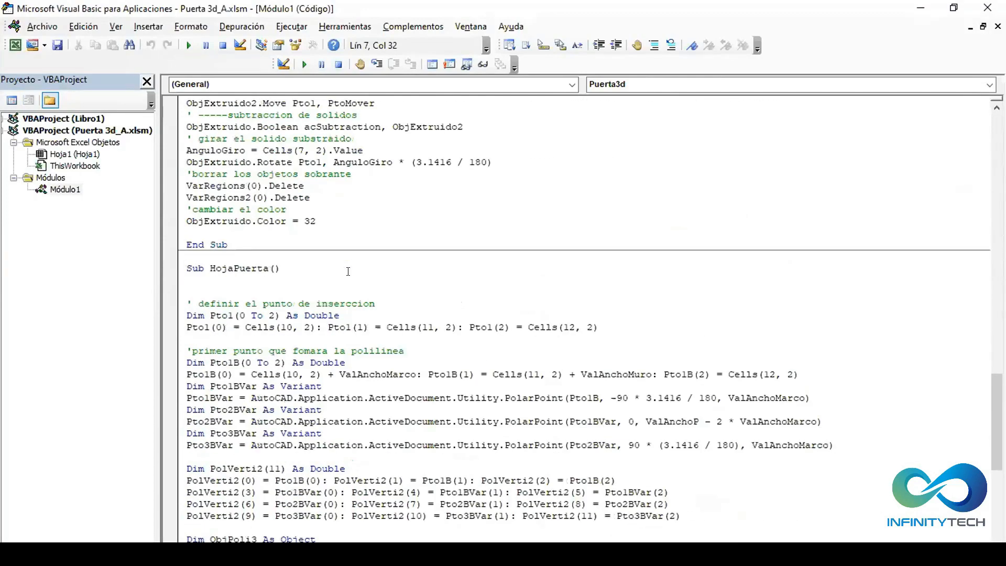
pyautogui.scroll(5, 348, 271)
pyautogui.scroll(20, 348, 271)
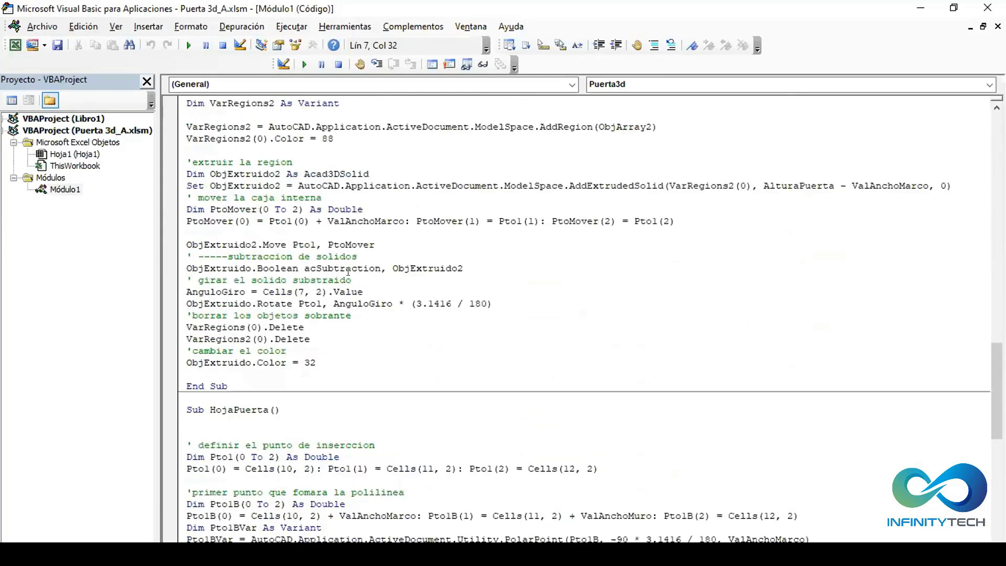
pyautogui.scroll(6, 348, 270)
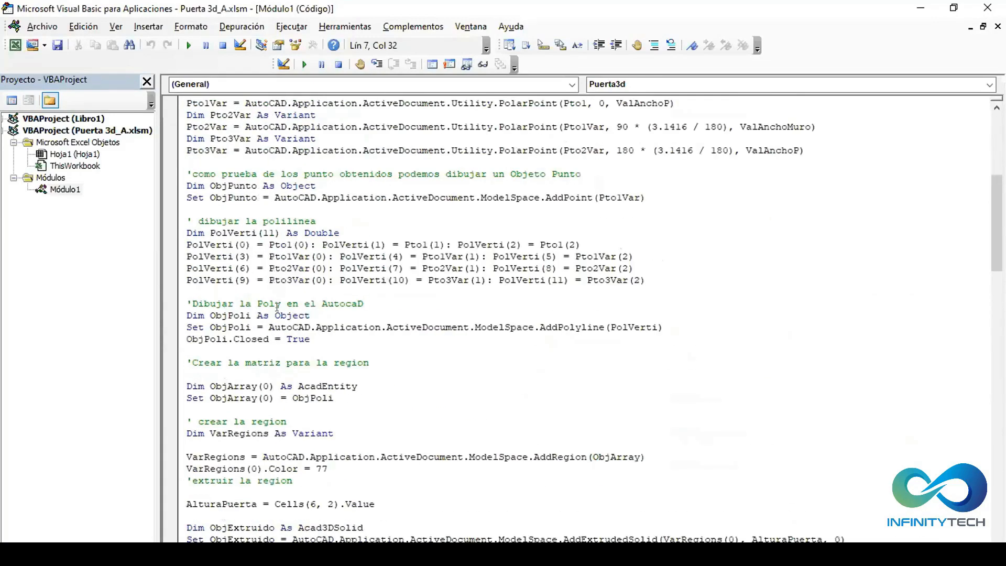
# - Examine the PolVerti array declaration, the PolarPoint calls and the inner-box polyline code in MarcoPuerta
pyautogui.moveTo(205, 302); pyautogui.dragTo(271, 304)
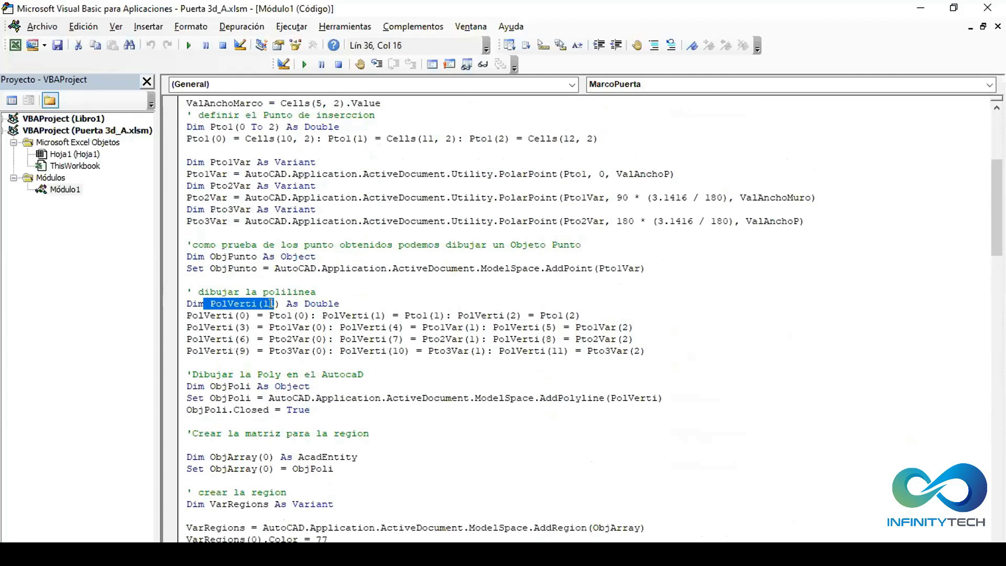
pyautogui.click(305, 302)
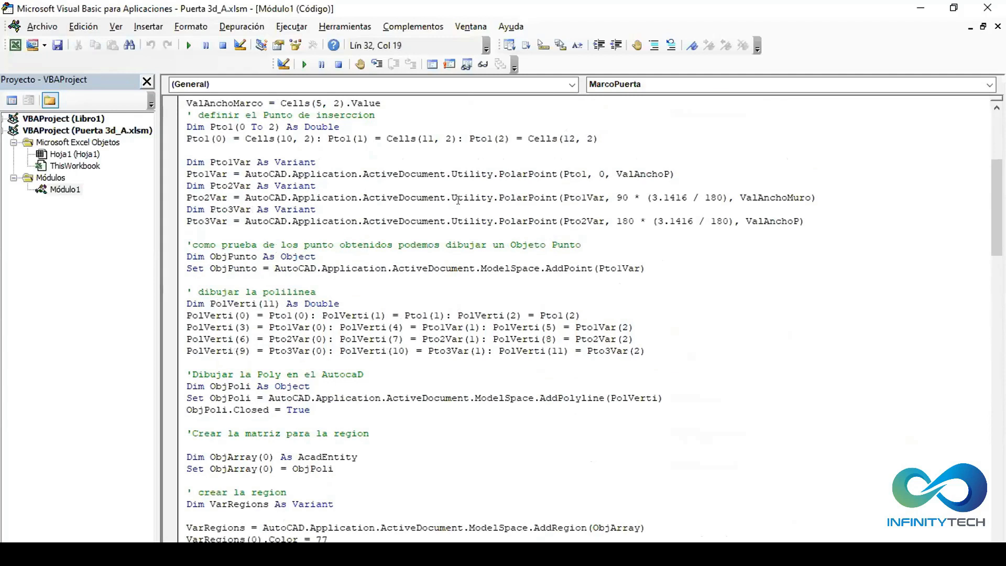
pyautogui.doubleClick(515, 197)
pyautogui.click(480, 197)
pyautogui.scroll(-10, 491, 229)
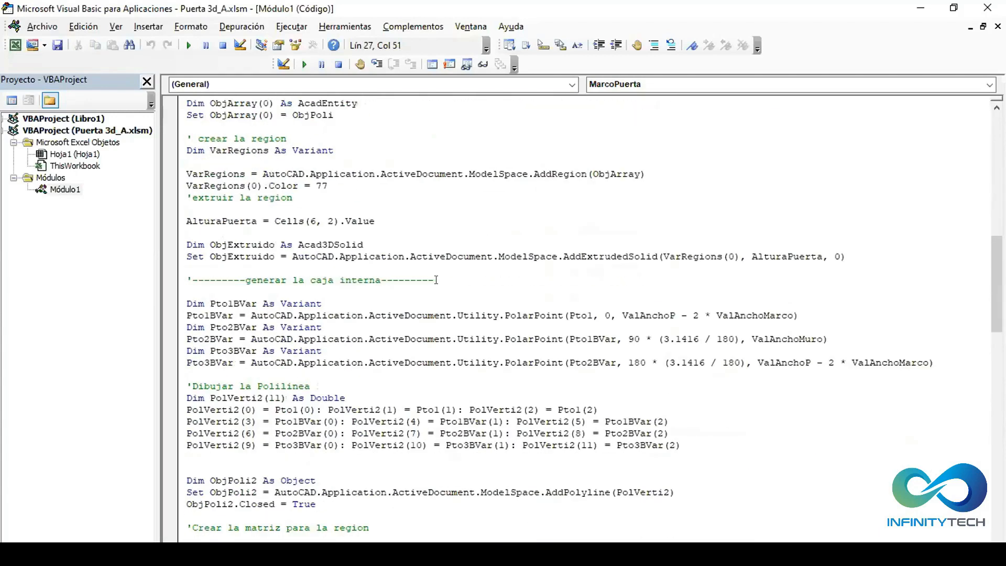
pyautogui.scroll(-3, 361, 433)
pyautogui.click(360, 393)
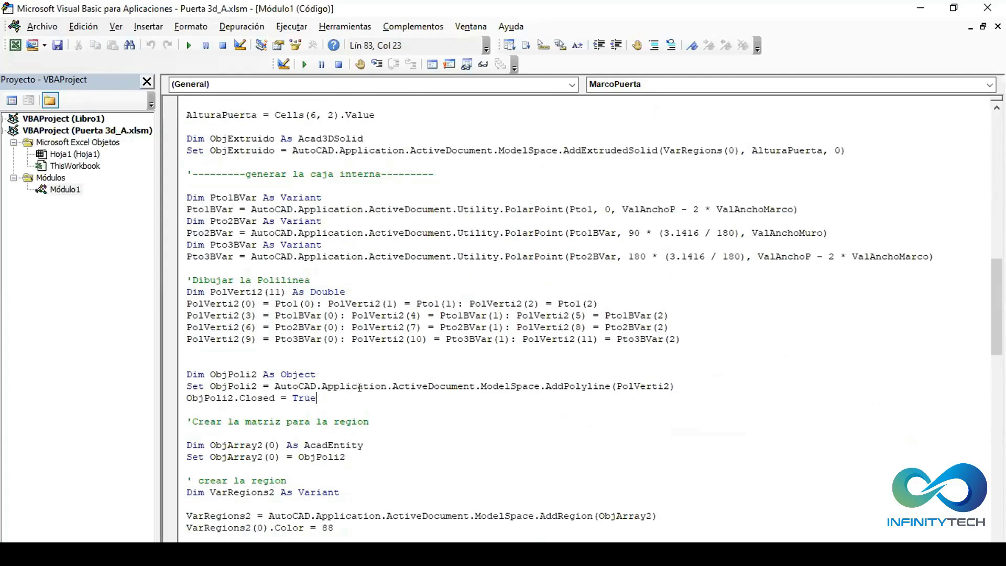
# - Review how MarcoPuerta reads AnguloGiro from Cells(7, 2), highlighting the variable and its cell reference in the rotation section
pyautogui.scroll(-10, 360, 388)
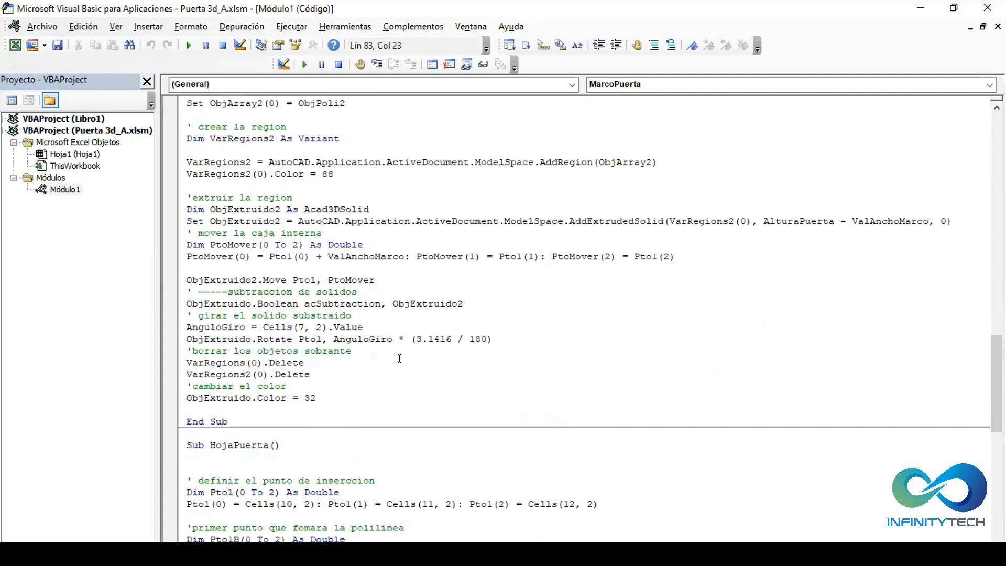
pyautogui.moveTo(187, 327); pyautogui.dragTo(365, 327)
pyautogui.click(349, 372)
pyautogui.hotkey('shift', 'Up')
pyautogui.hotkey('shift', 'Home')
pyautogui.moveTo(263, 327); pyautogui.dragTo(325, 326)
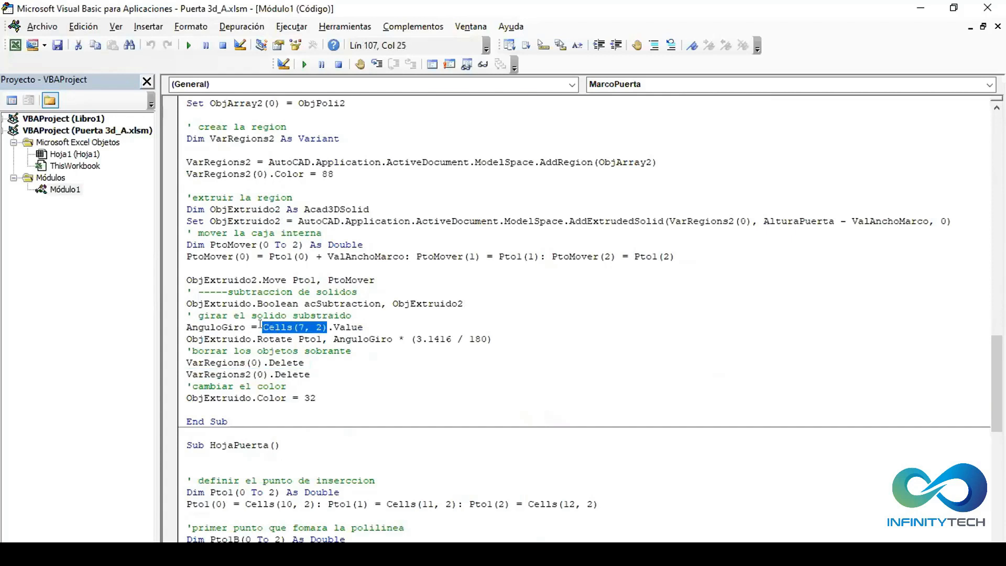
pyautogui.click(263, 327)
pyautogui.hotkey('shift', 'Home')
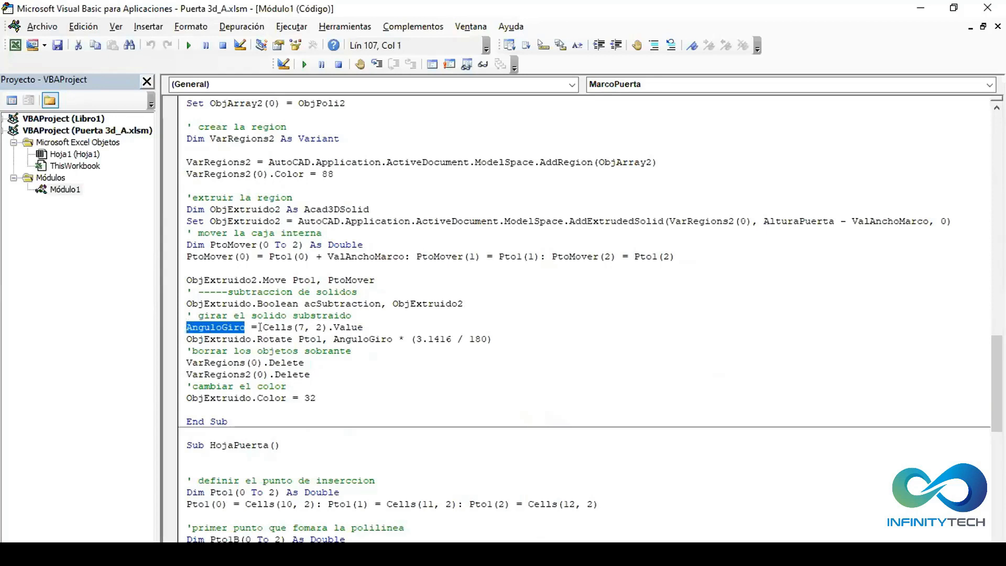
pyautogui.moveTo(262, 327); pyautogui.dragTo(325, 325)
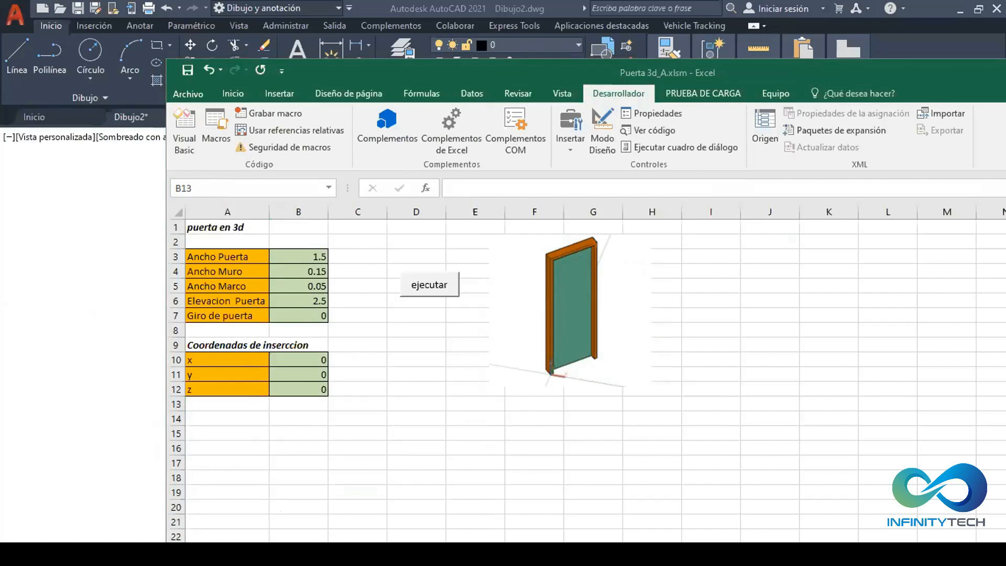
# - Check the door picture in the Excel sheet, switch to AutoCAD, and orbit the 3D view so both doors are framed in full
pyautogui.click(647, 316)
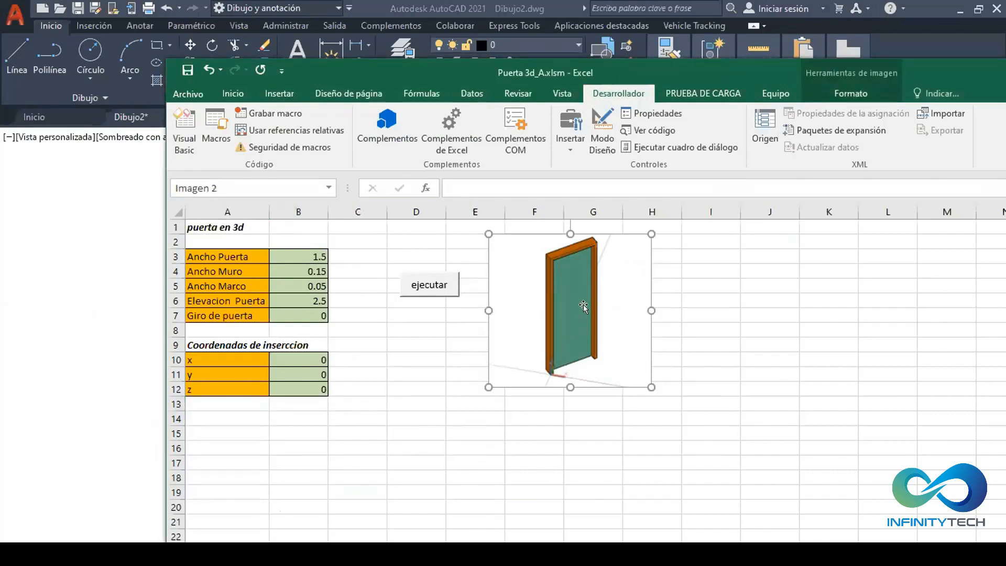
pyautogui.click(543, 5)
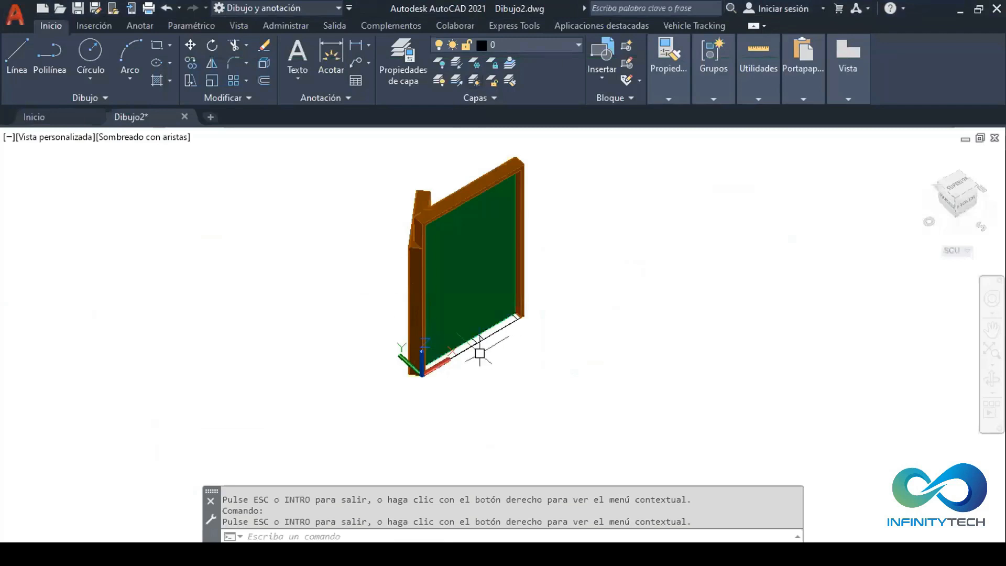
pyautogui.scroll(-3, 472, 341)
pyautogui.scroll(3, 455, 328)
pyautogui.scroll(2, 462, 310)
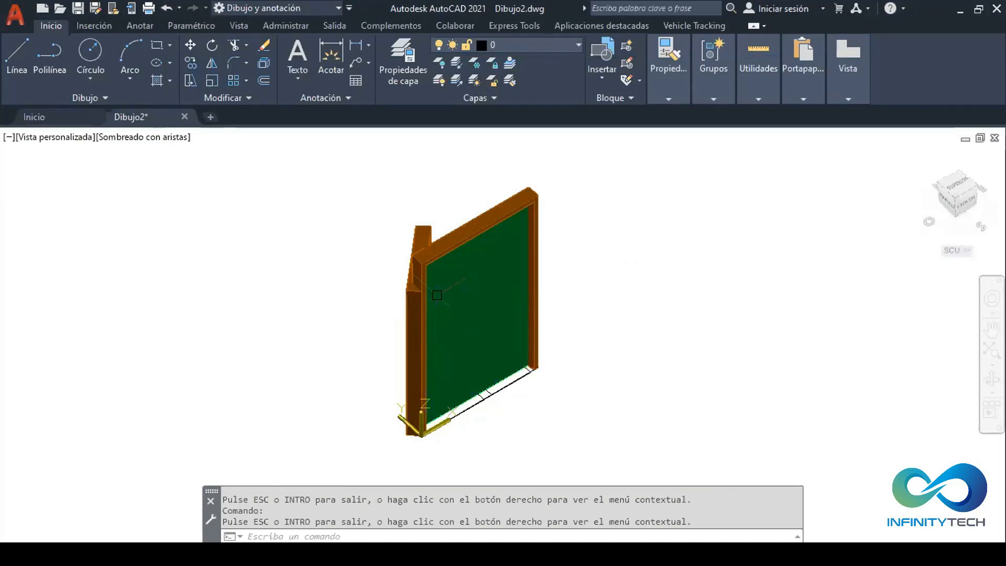
pyautogui.scroll(-2, 350, 274)
pyautogui.click(992, 379)
pyautogui.moveTo(411, 338); pyautogui.dragTo(387, 332)
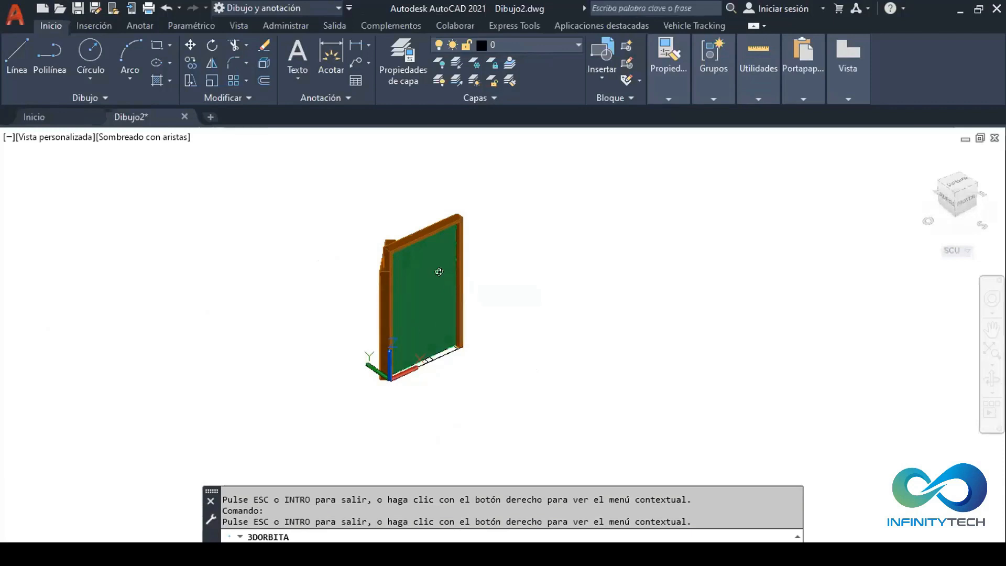
pyautogui.scroll(4, 439, 272)
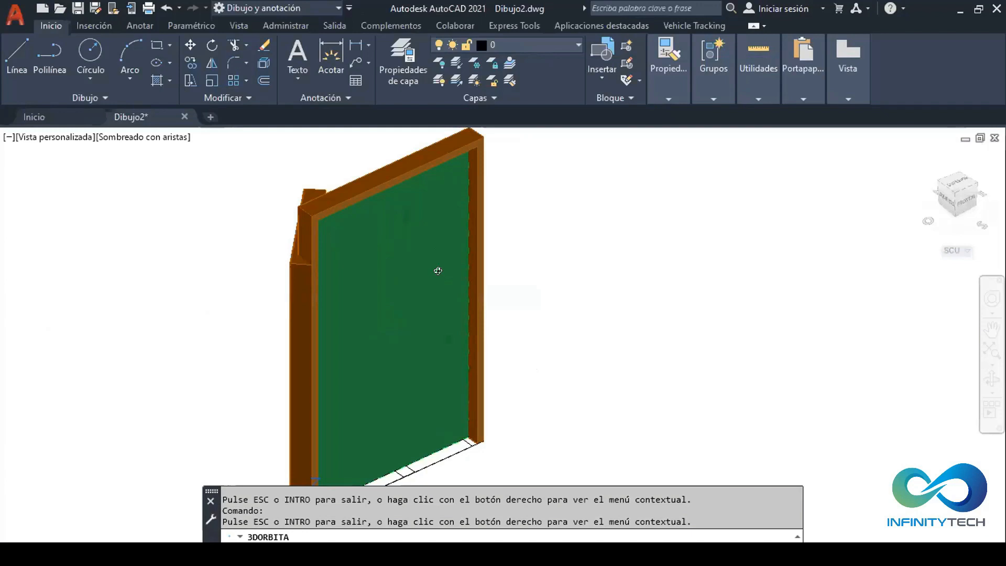
pyautogui.scroll(-1, 419, 236)
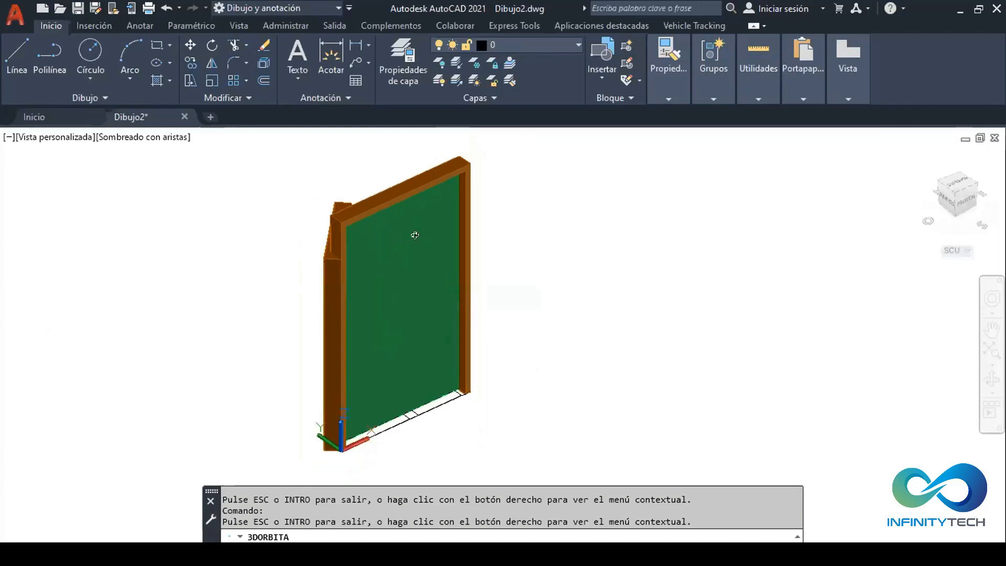
pyautogui.press('Escape')
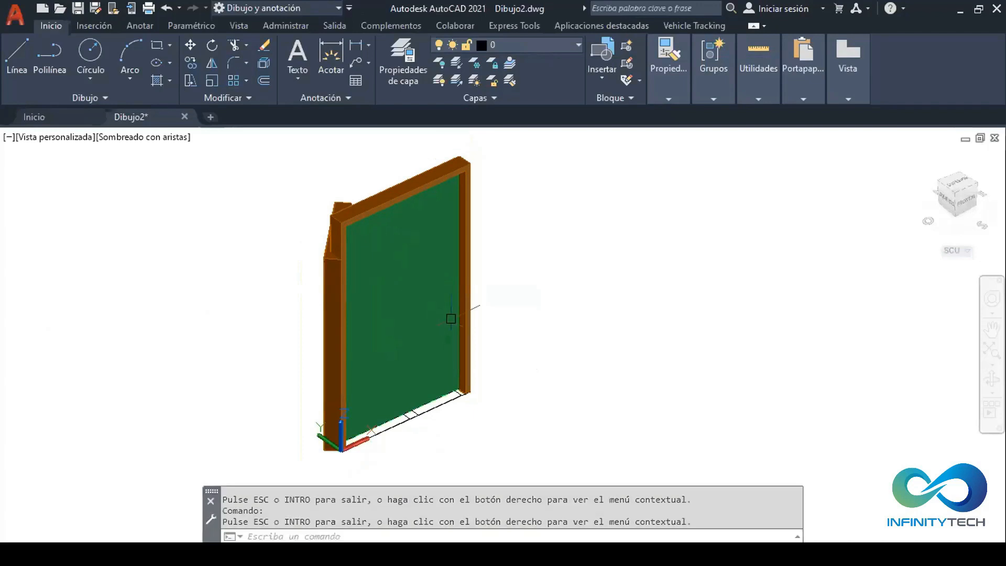
pyautogui.click(534, 303)
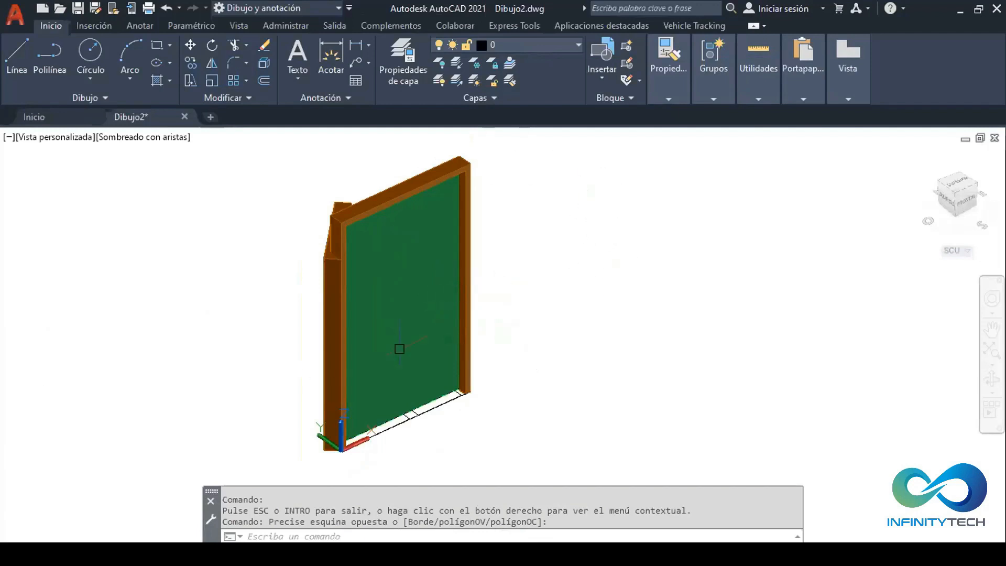
# - Return to the Excel workbook and select the reference door picture in the sheet
pyautogui.hotkey('alt', 'Tab')
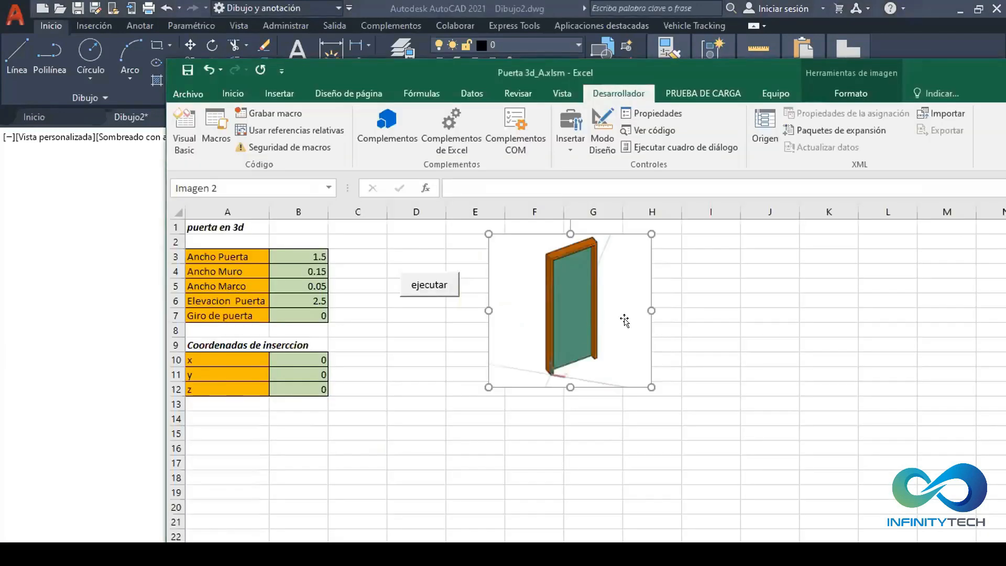
pyautogui.click(712, 305)
pyautogui.click(578, 325)
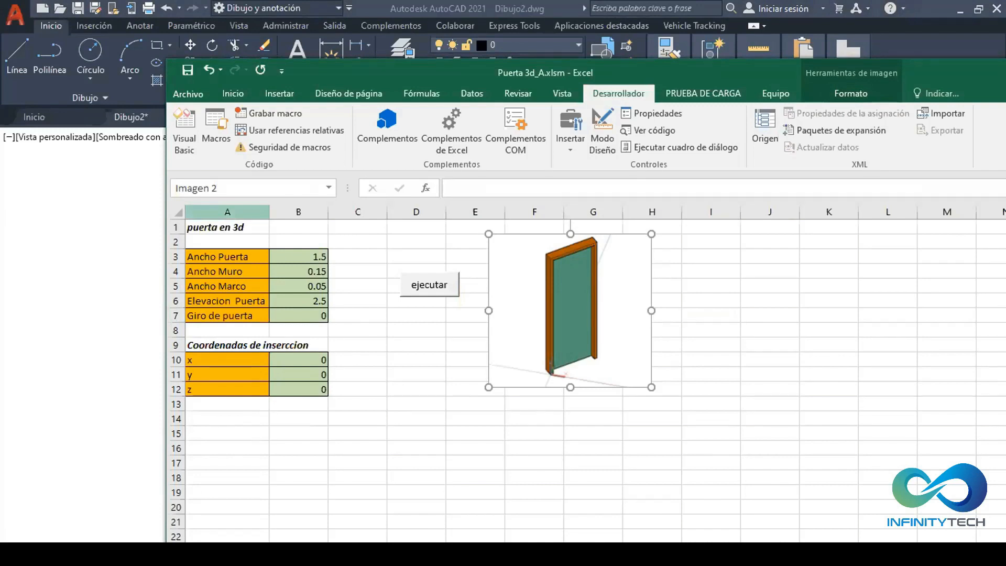
# - Switch to a maximized Paint window, paste the screen capture, and shift it so the doors are fully in view
pyautogui.hotkey('alt', 'Tab')
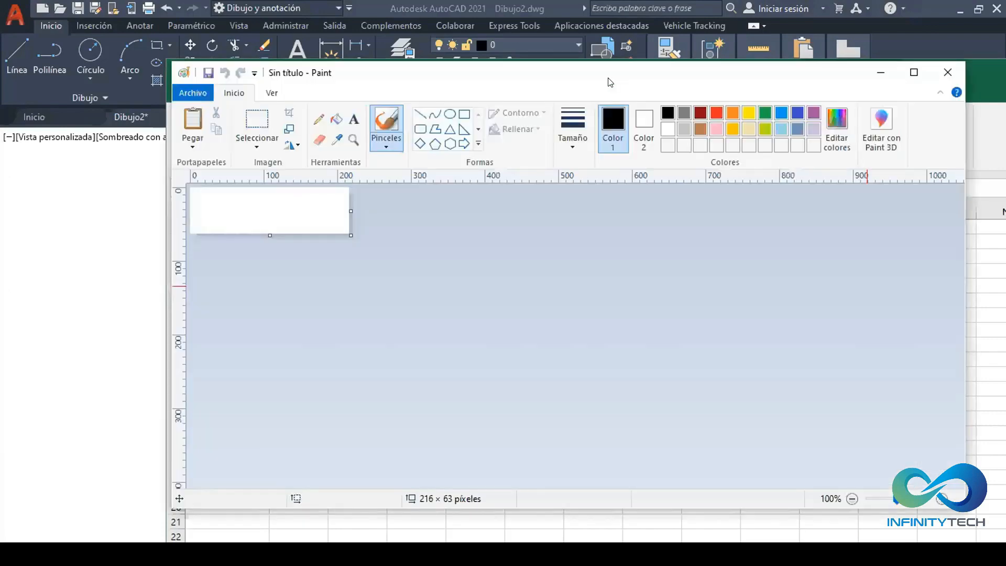
pyautogui.press('super+Up')
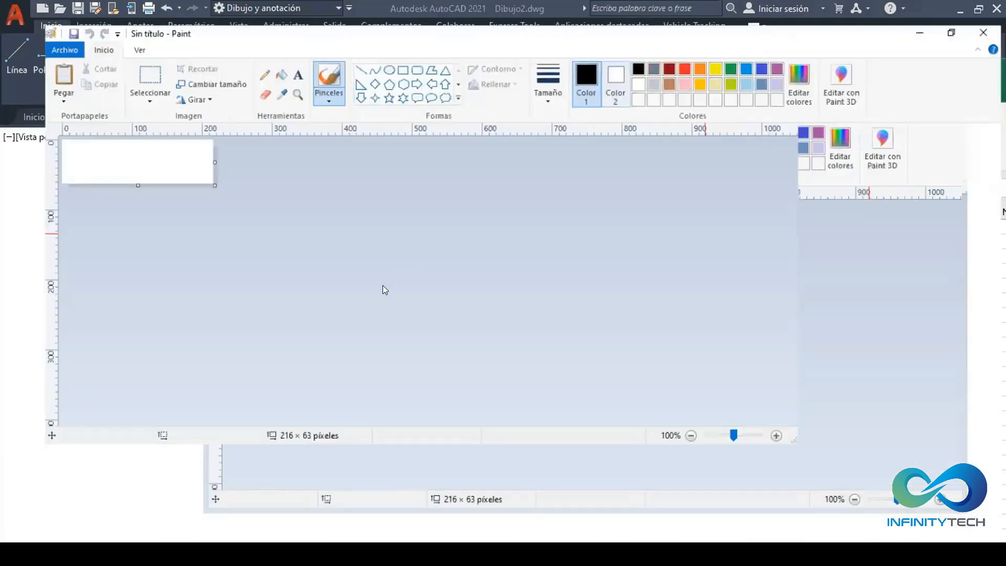
pyautogui.hotkey('ctrl', 'v')
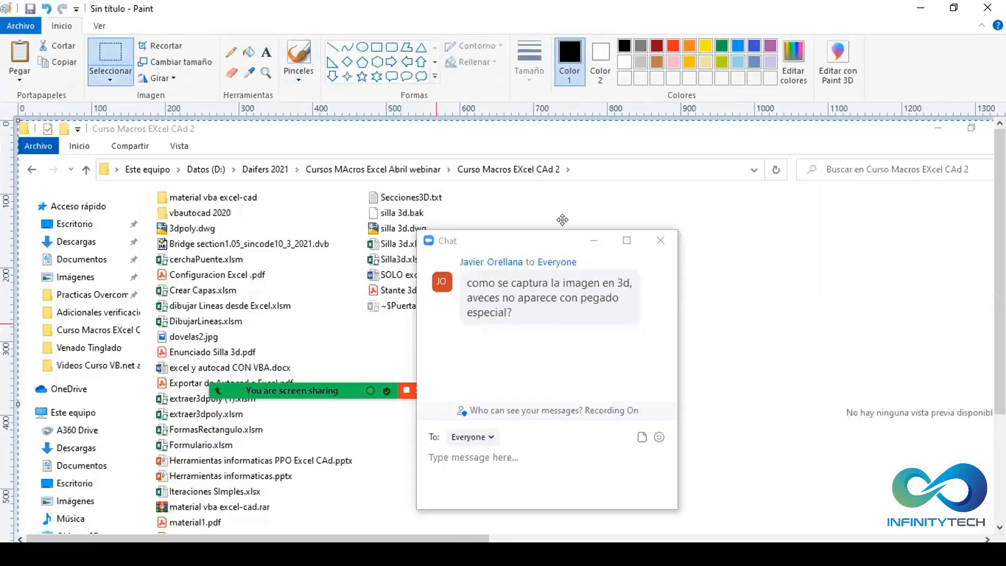
pyautogui.moveTo(611, 130); pyautogui.dragTo(211, 141)
pyautogui.moveTo(461, 157); pyautogui.dragTo(51, 183)
pyautogui.moveTo(985, 180)
pyautogui.mouseDown()
pyautogui.moveTo(430, 200)
pyautogui.moveTo(320, 159)
pyautogui.mouseUp()
pyautogui.moveTo(407, 152)
pyautogui.mouseDown()
pyautogui.moveTo(875, 118)
pyautogui.moveTo(931, 76)
pyautogui.mouseUp()
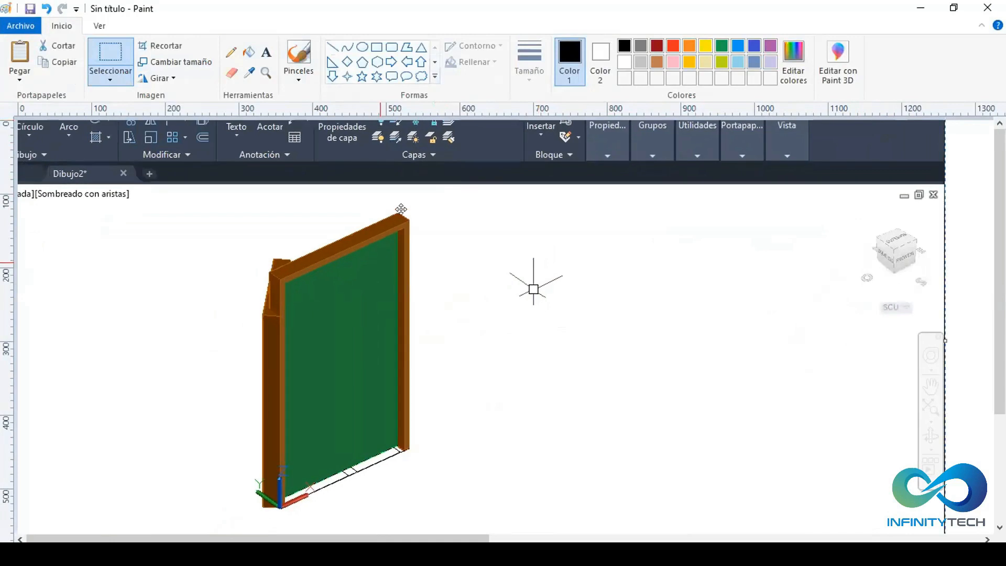
pyautogui.moveTo(364, 164); pyautogui.dragTo(400, 106)
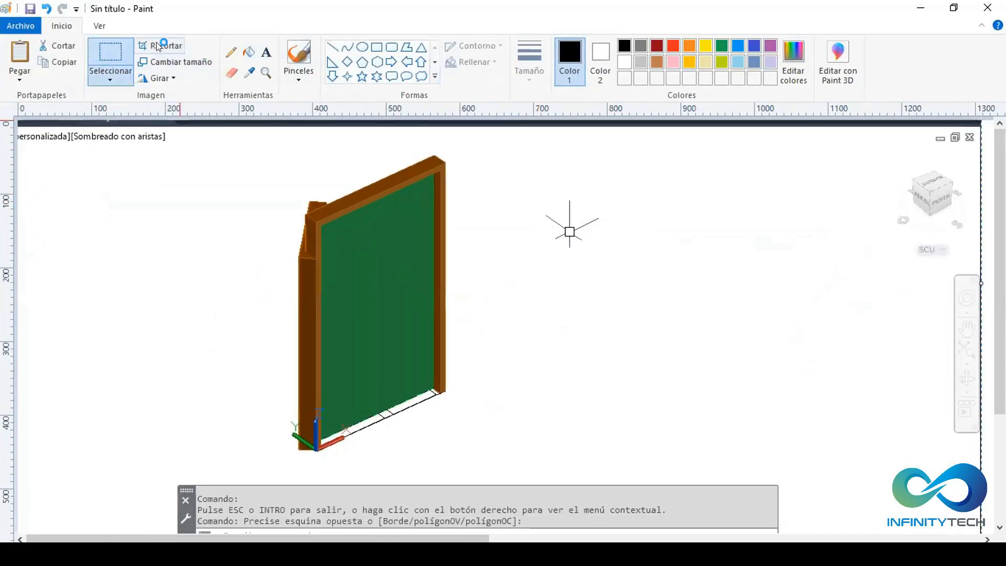
# - Select a rectangular area around the two doors in the pasted capture and cut it out
pyautogui.click(108, 52)
pyautogui.moveTo(274, 139); pyautogui.dragTo(524, 467)
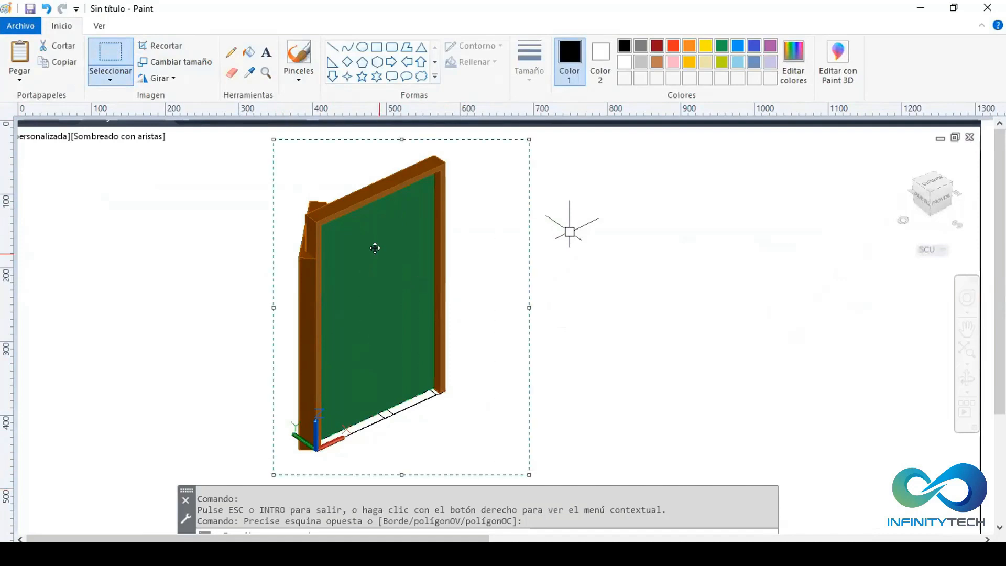
pyautogui.hotkey('ctrl', 'x')
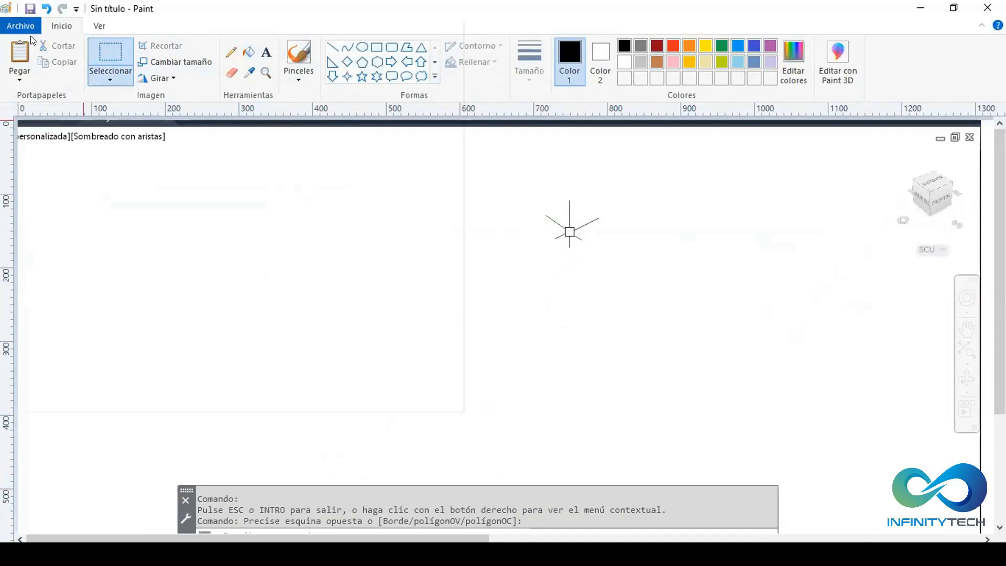
# - Start a blank image, discarding the changes to the full capture, and paste the cut-out doors onto the new canvas
pyautogui.click(20, 26)
pyautogui.click(31, 382)
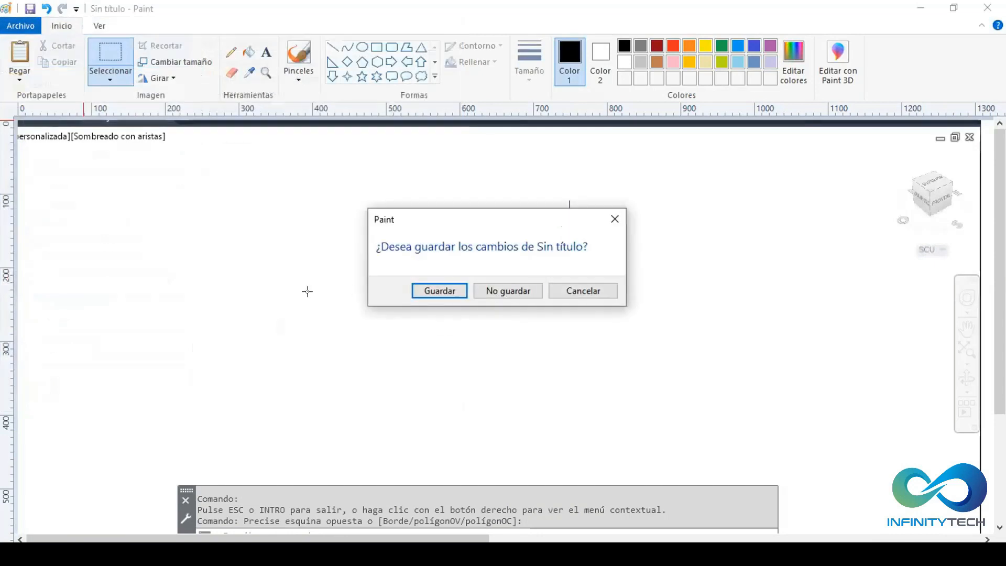
pyautogui.press('n')
pyautogui.hotkey('ctrl', 'v')
pyautogui.click(389, 291)
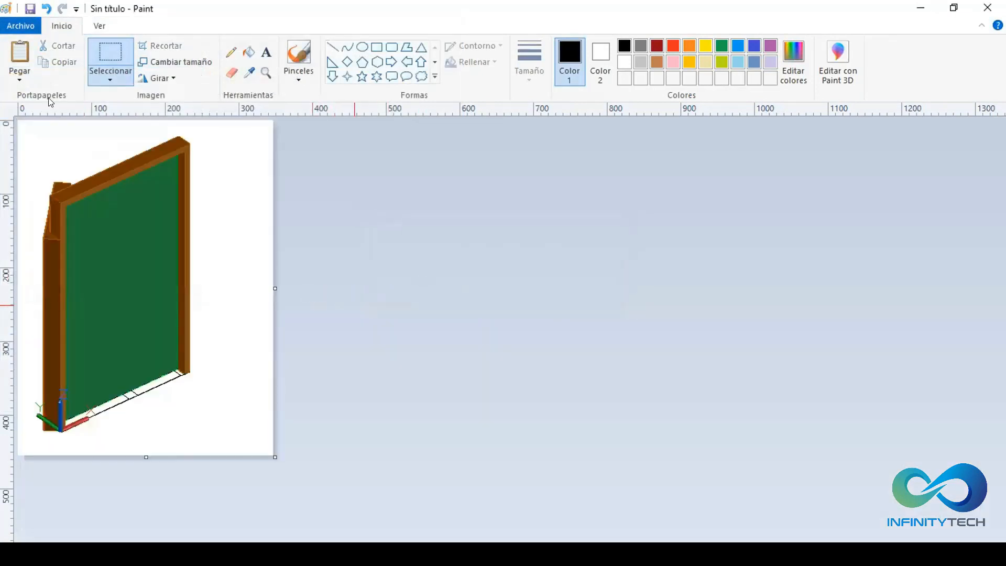
# - Open the save dialog for a PNG image, look through the pictures in the Para REdes folder, and cancel without saving
pyautogui.click(28, 27)
pyautogui.moveTo(146, 151)
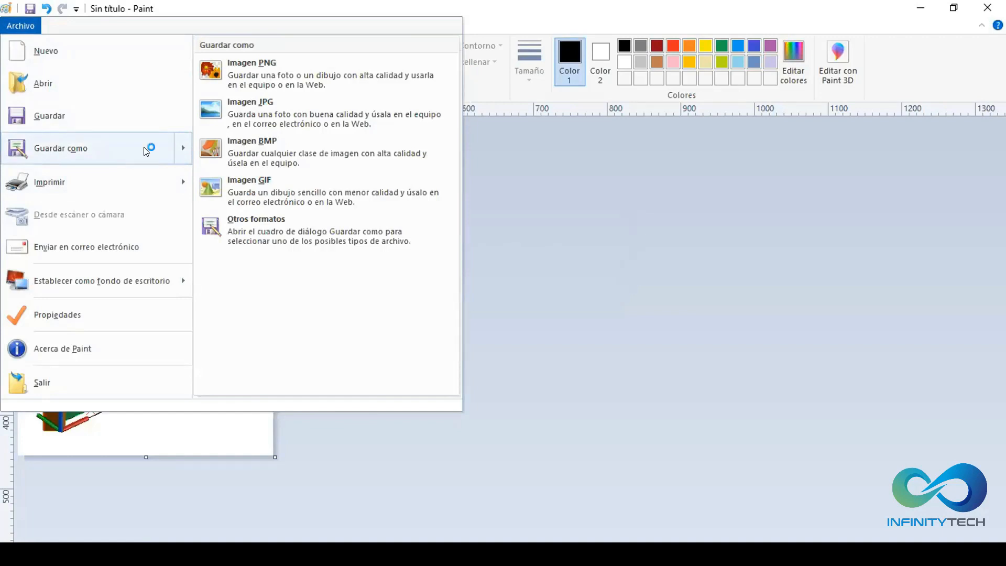
pyautogui.click(293, 74)
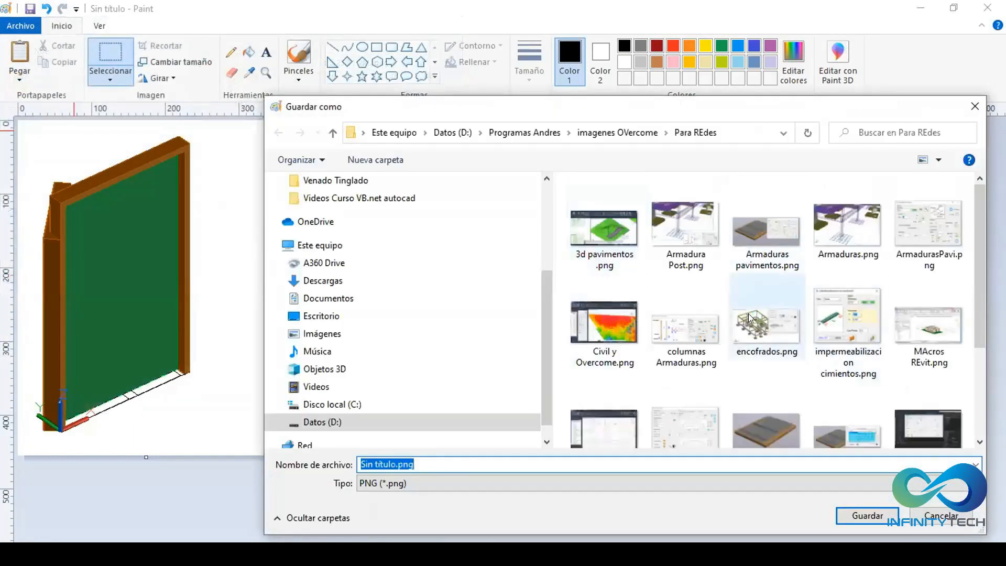
pyautogui.scroll(-2, 748, 313)
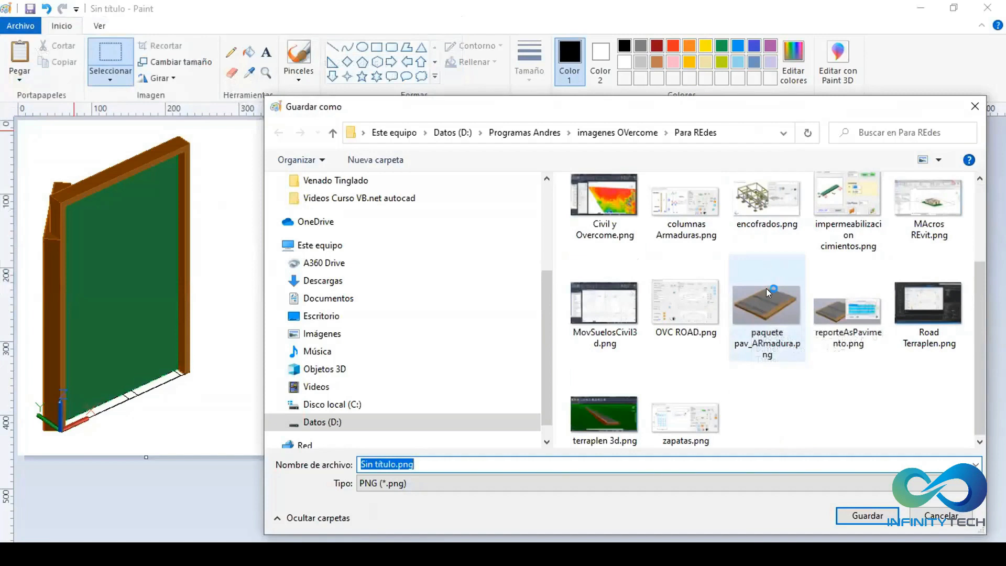
pyautogui.scroll(2, 766, 287)
pyautogui.scroll(-2, 772, 278)
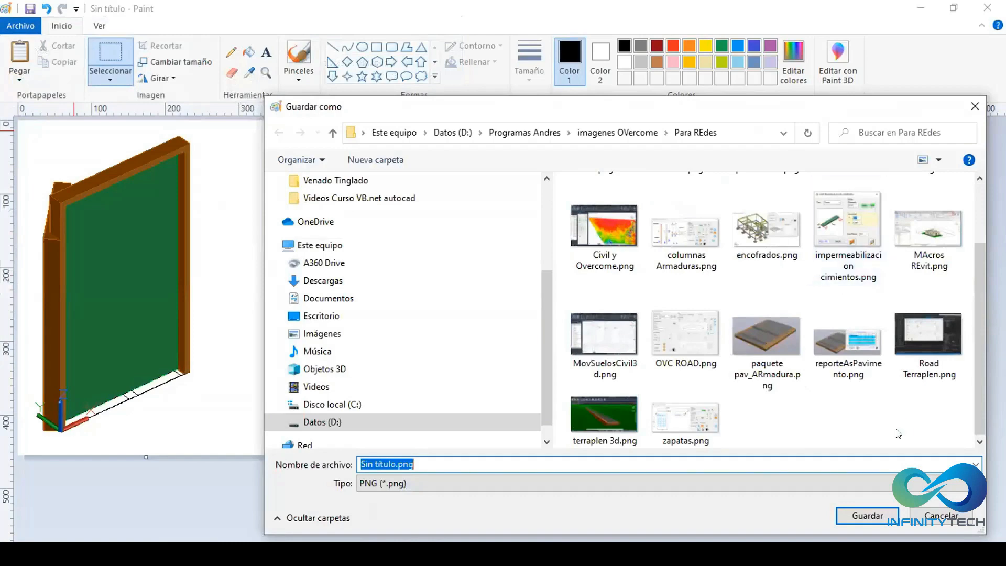
pyautogui.click(938, 516)
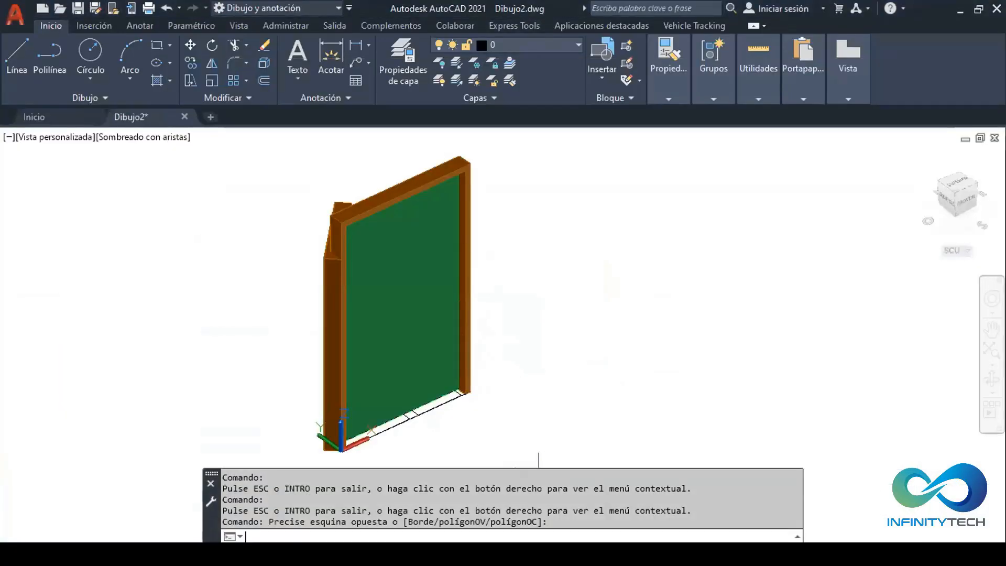
pyautogui.click(551, 453)
pyautogui.click(180, 147)
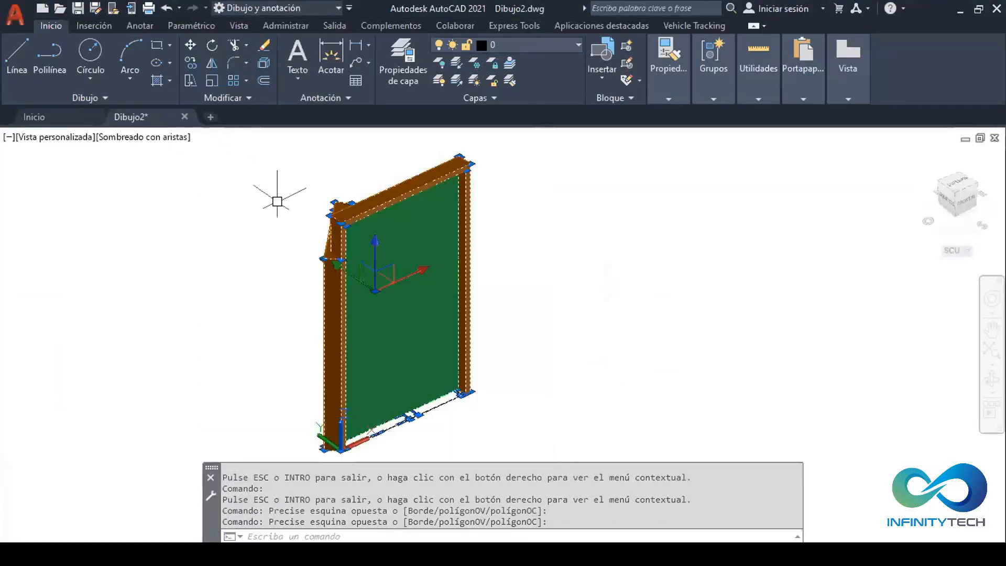
pyautogui.rightClick(409, 210)
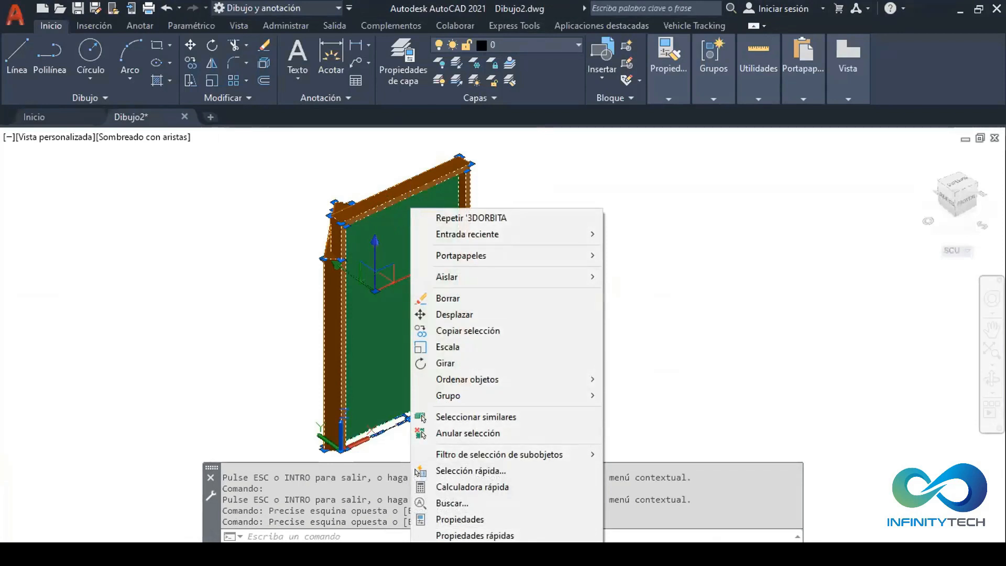
pyautogui.press('Escape')
pyautogui.press('Escape')
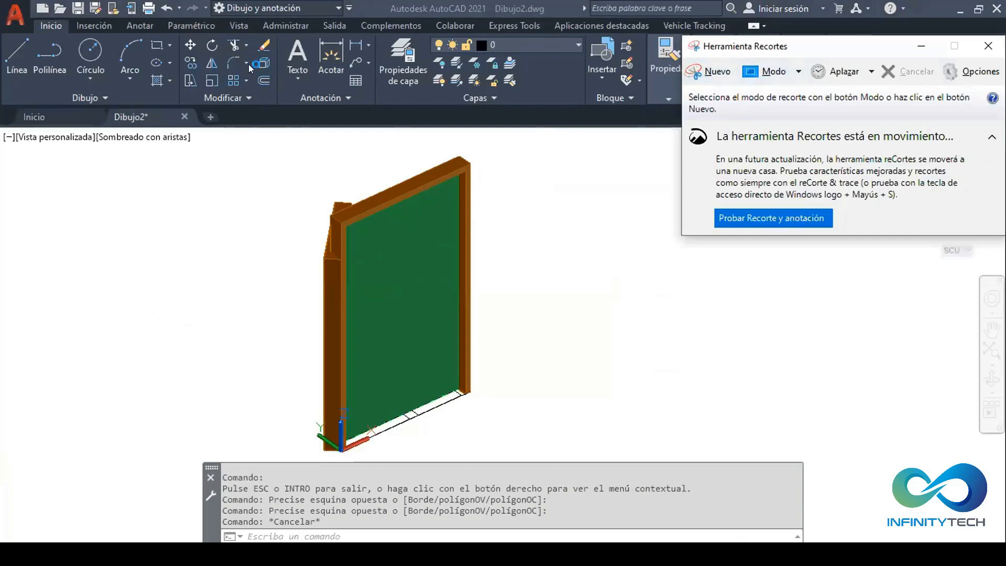
# - Capture a rectangular snip around both doors in the AutoCAD view with Herramienta Recortes, and minimize the resulting snip window
pyautogui.click(732, 72)
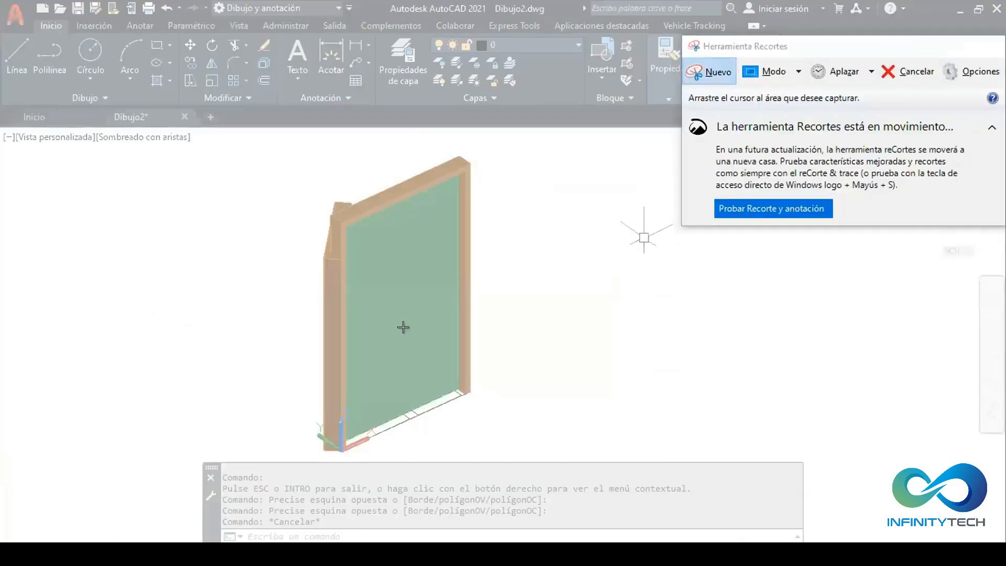
pyautogui.moveTo(270, 148); pyautogui.dragTo(531, 455)
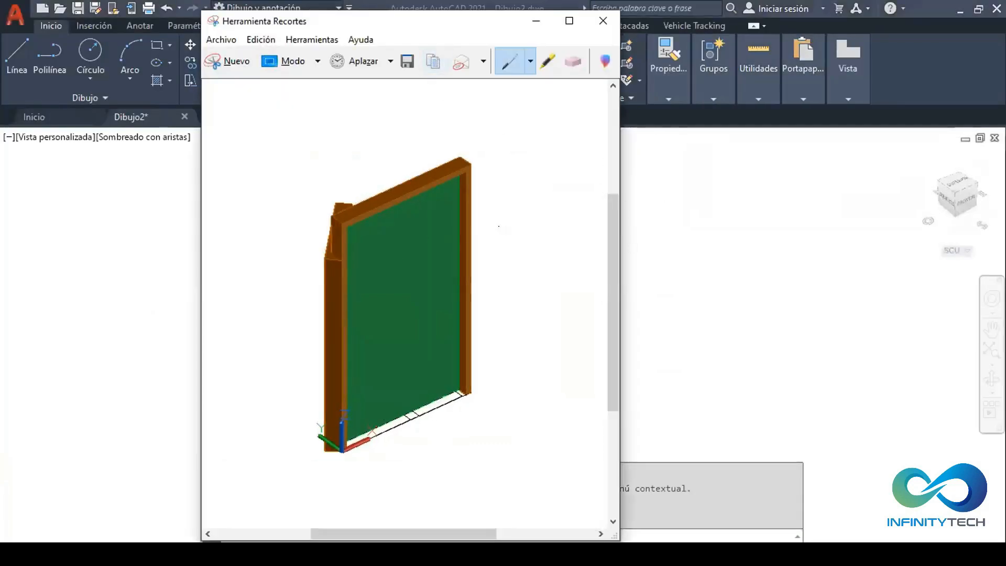
pyautogui.click(532, 21)
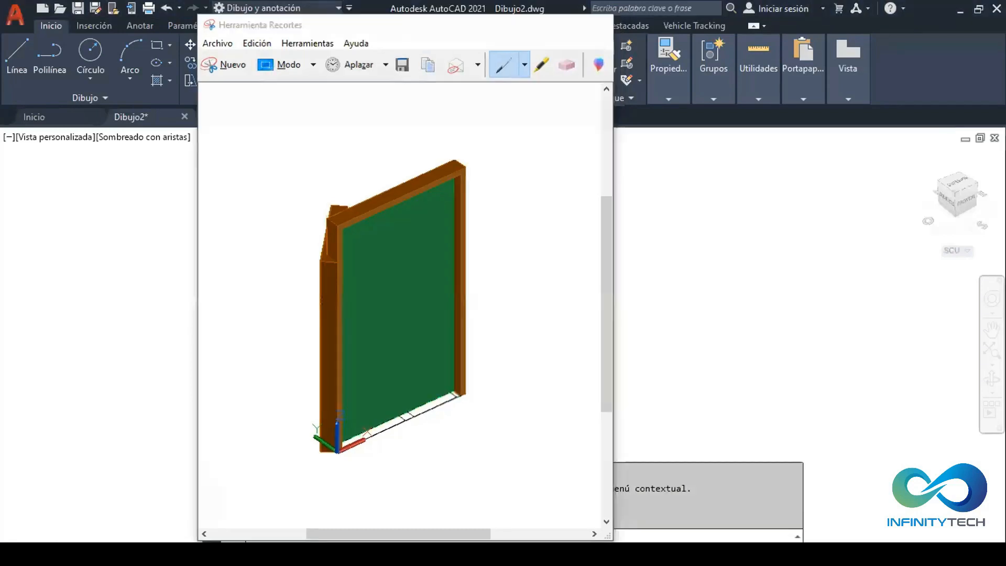
# - Run the OVERCOME command in AutoCAD and open the ZAPATA MEDIANERA form from its palette
pyautogui.click(262, 298)
pyautogui.click(243, 279)
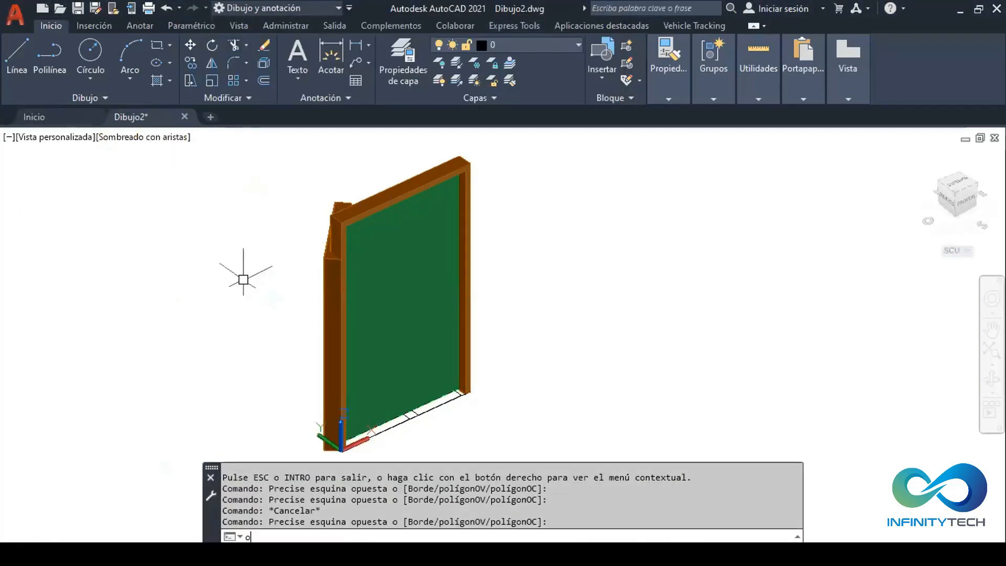
pyautogui.write('OVERCOME')
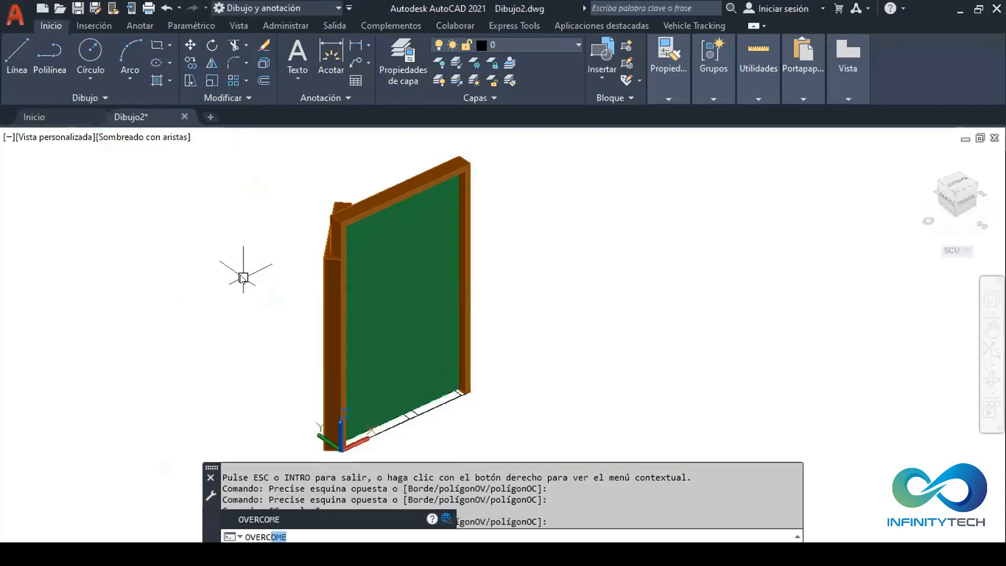
pyautogui.press('Return')
pyautogui.click(553, 318)
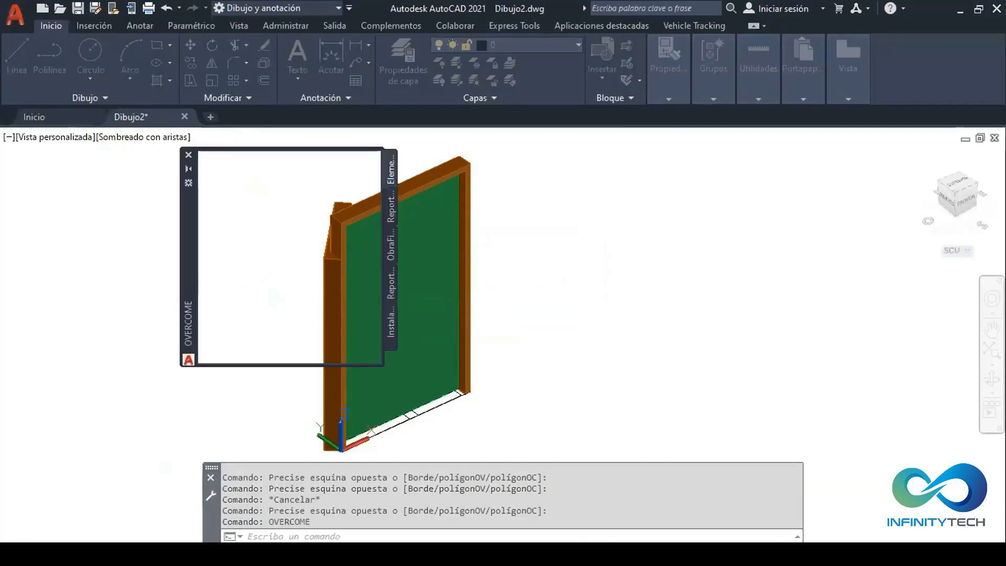
pyautogui.click(383, 278)
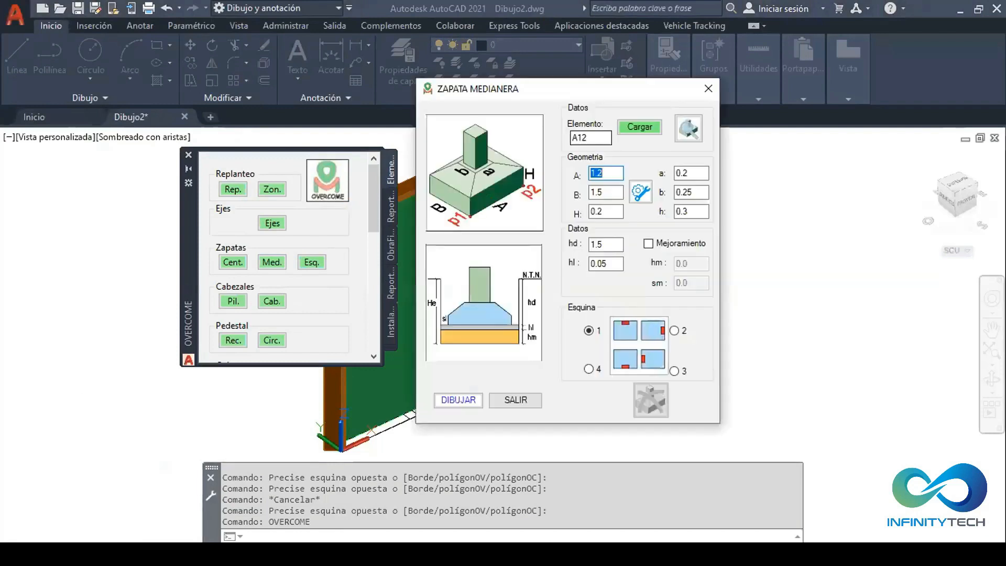
# - Switch to Herramienta Recortes, capture a new snip of the ZAPATA MEDIANERA form, and close the tool without saving
pyautogui.hotkey('alt', 'Tab')
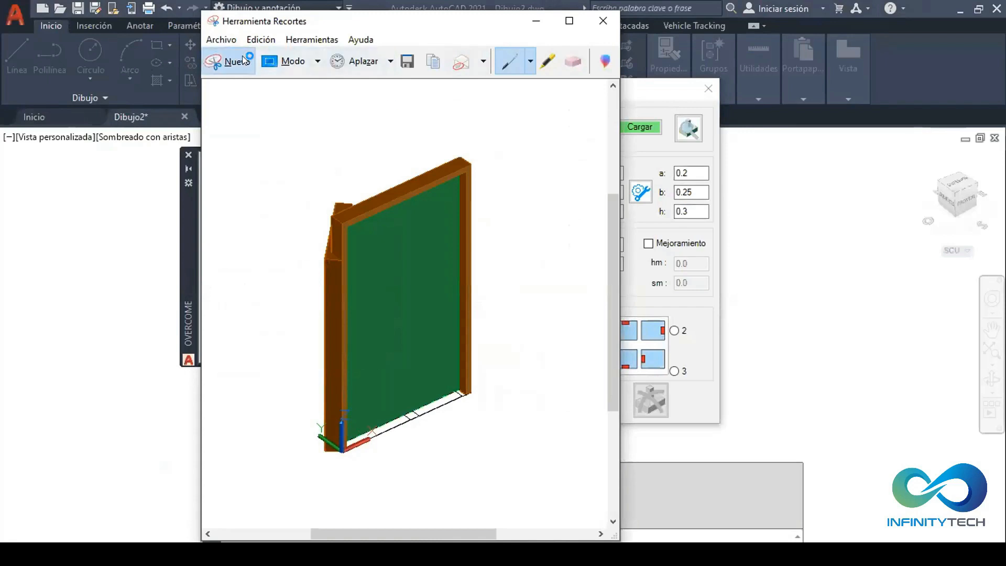
pyautogui.click(241, 58)
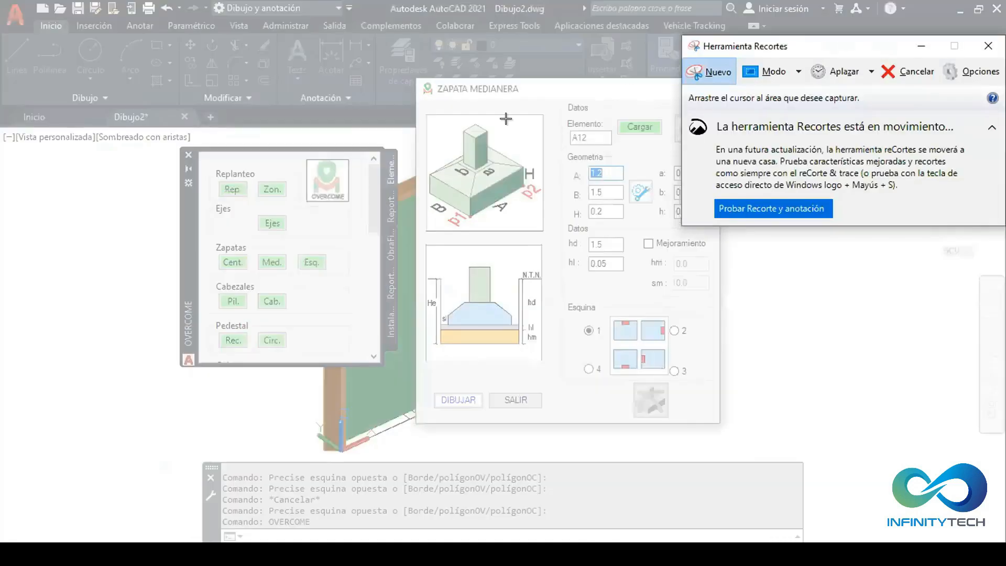
pyautogui.moveTo(414, 79); pyautogui.dragTo(719, 422)
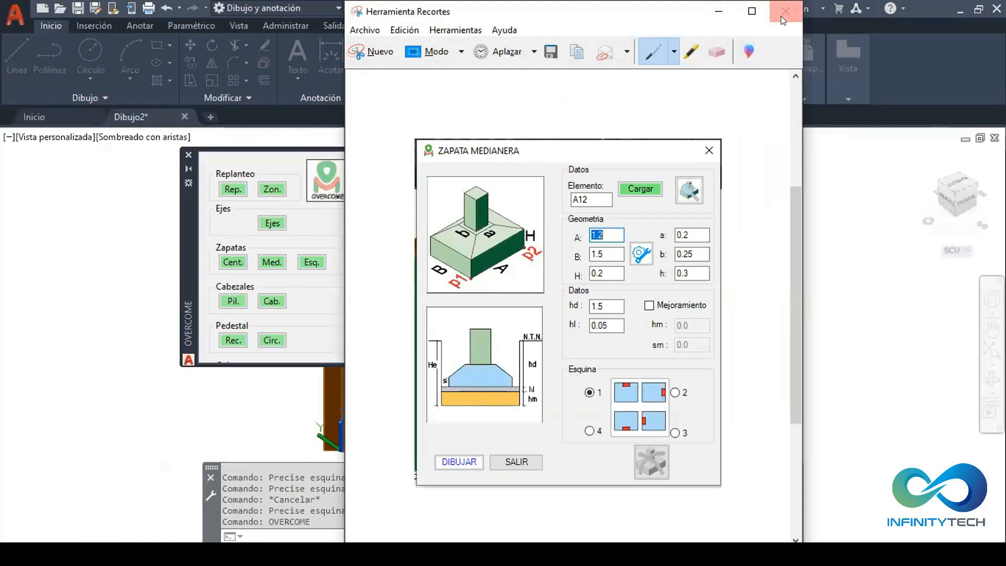
pyautogui.moveTo(611, 8); pyautogui.dragTo(527, 7)
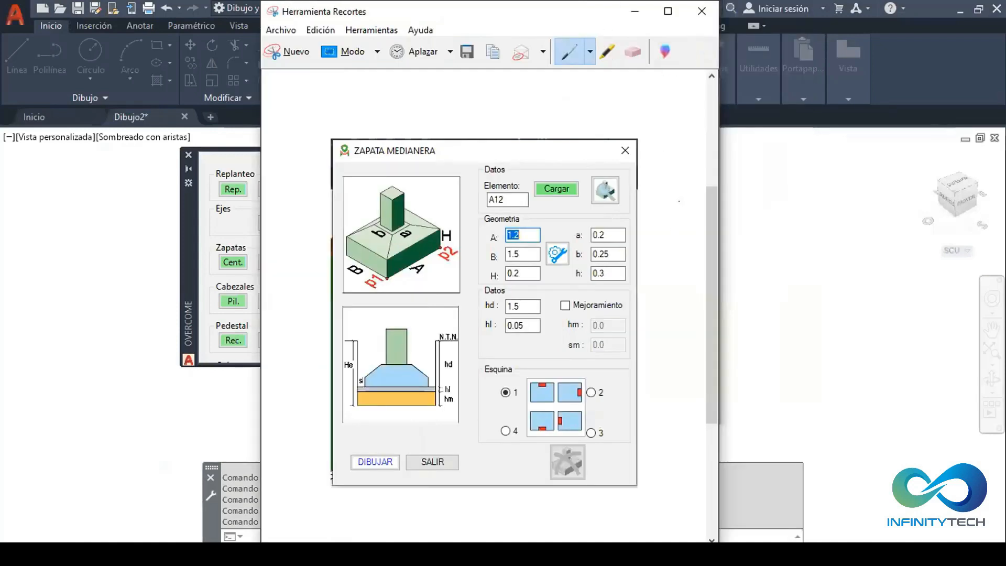
pyautogui.click(559, 295)
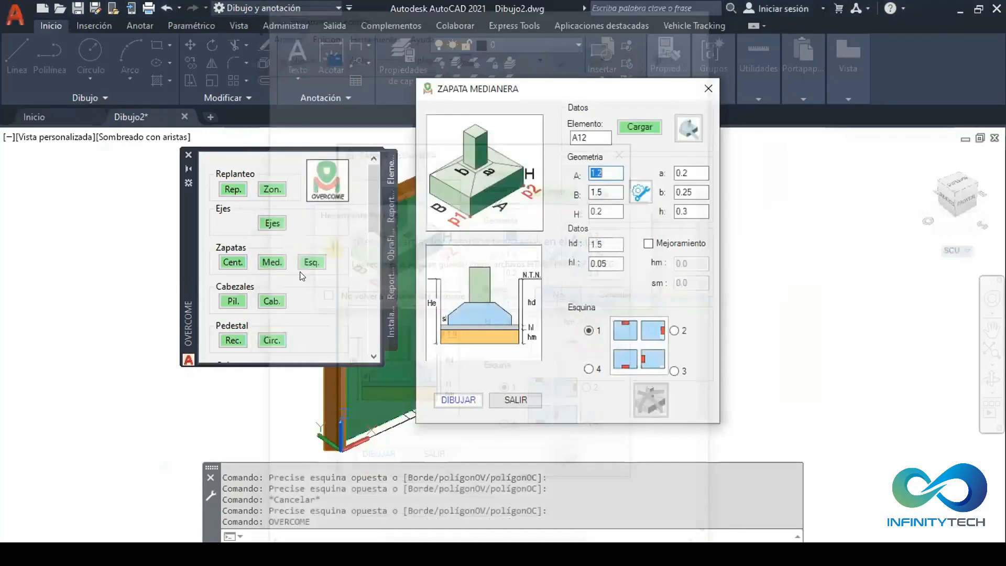
# - Close the ZAPATA MEDIANERA form, and close Paint without saving the door image
pyautogui.click(708, 89)
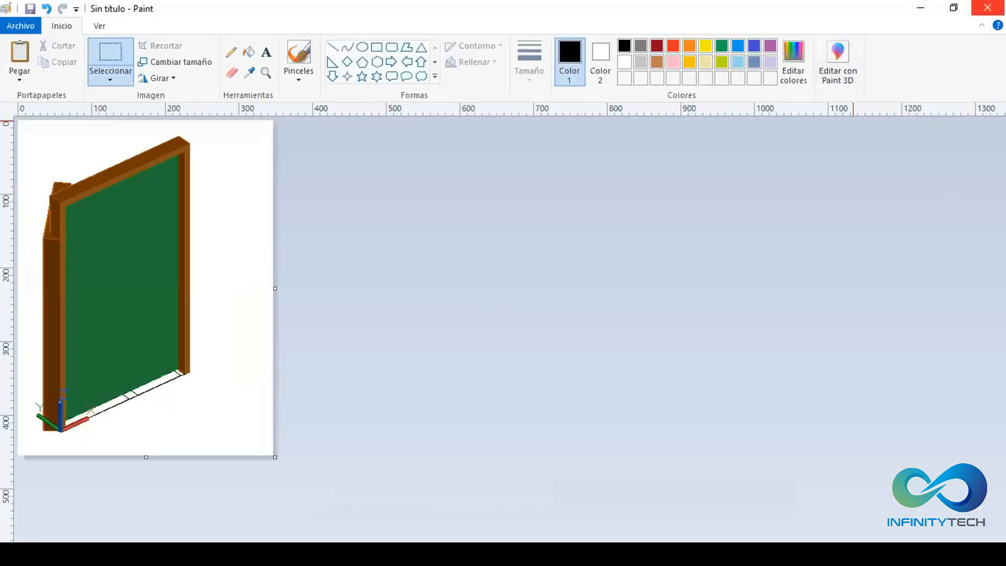
pyautogui.click(987, 7)
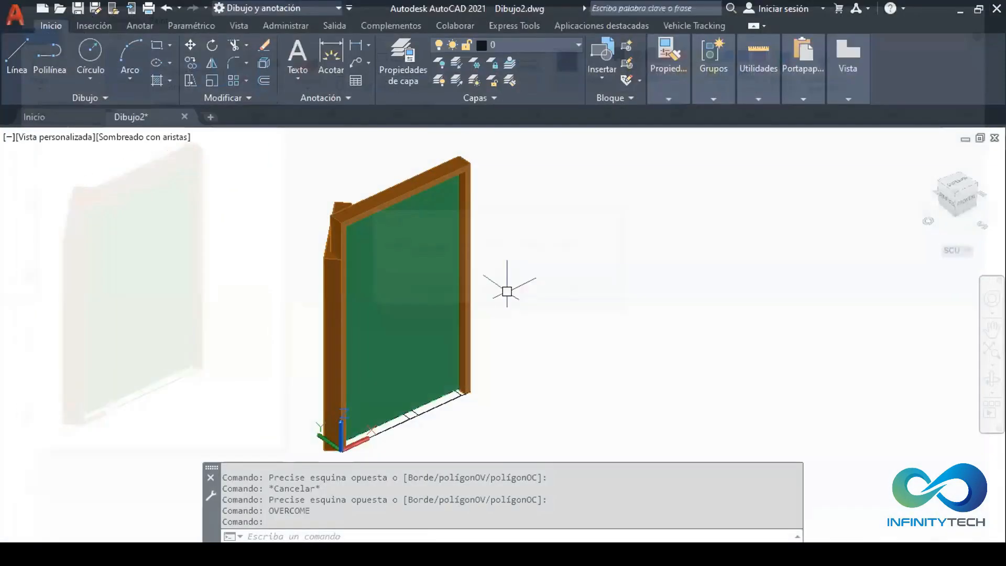
pyautogui.click(563, 308)
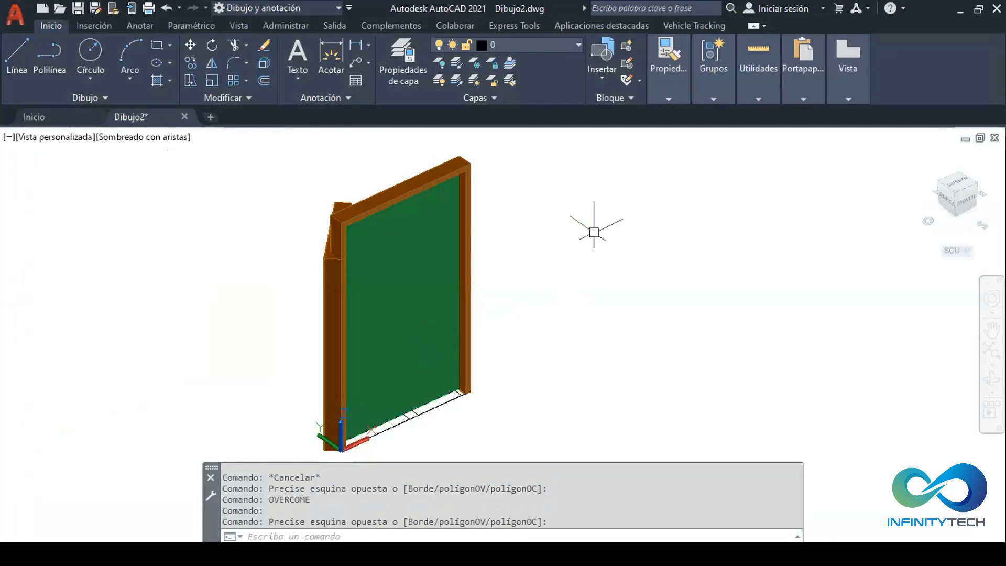
# - Orbit the 3D door model to see it slightly more from above, and switch back to the Puerta 3d_A.xlsm workbook in Excel
pyautogui.click(455, 169)
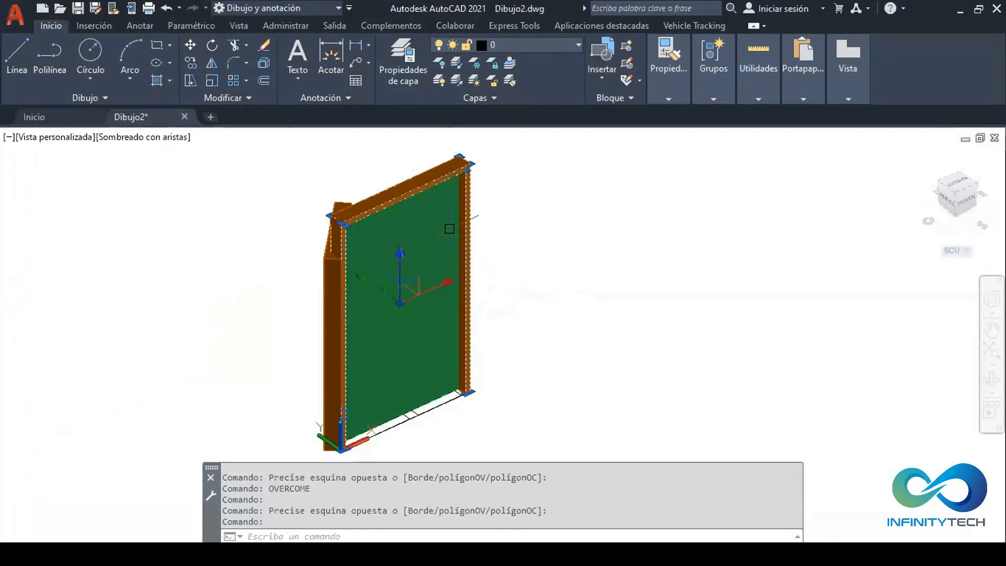
pyautogui.press('Escape')
pyautogui.click(992, 378)
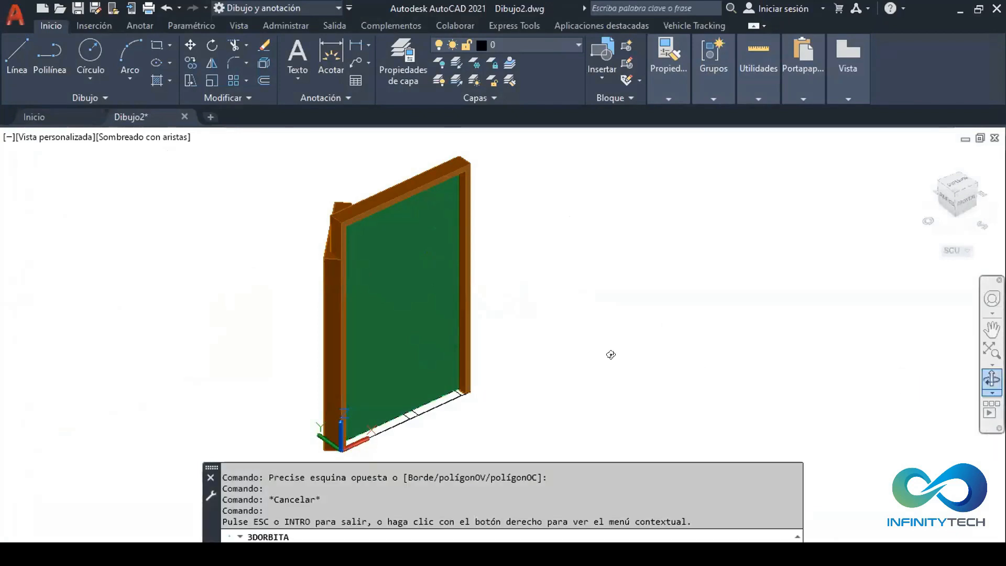
pyautogui.moveTo(473, 308); pyautogui.dragTo(460, 342)
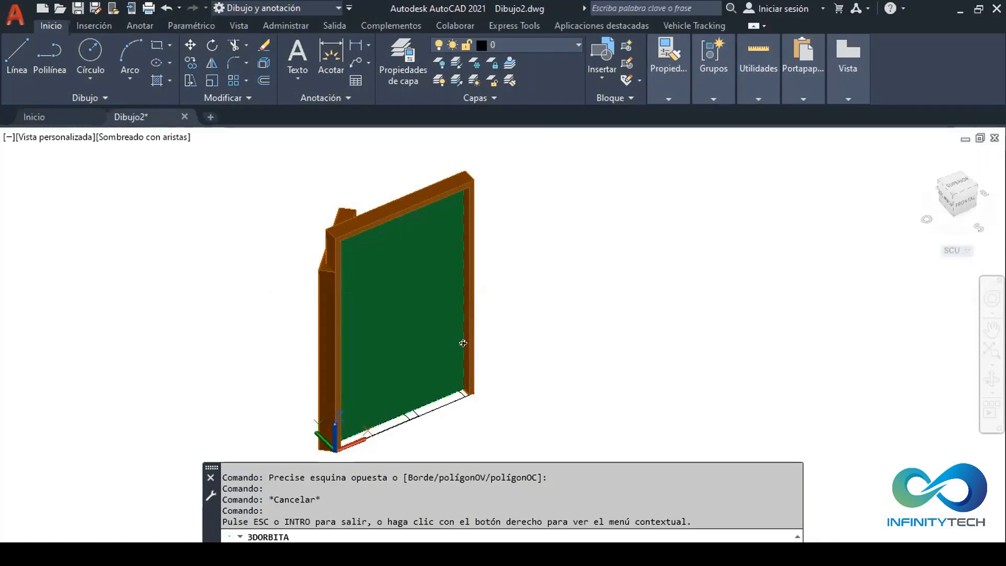
pyautogui.scroll(-1, 440, 327)
pyautogui.scroll(1, 439, 327)
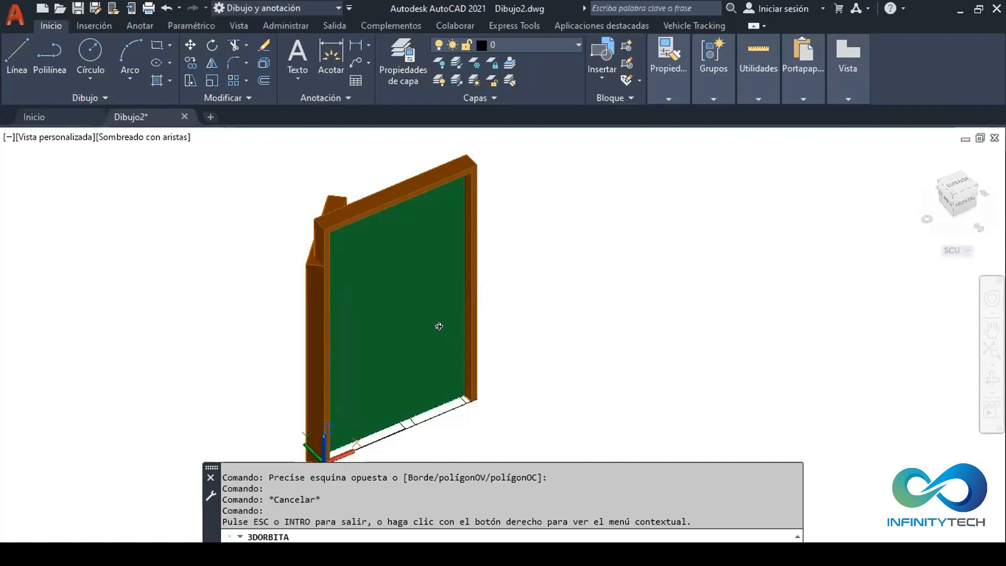
pyautogui.moveTo(415, 299); pyautogui.dragTo(380, 368)
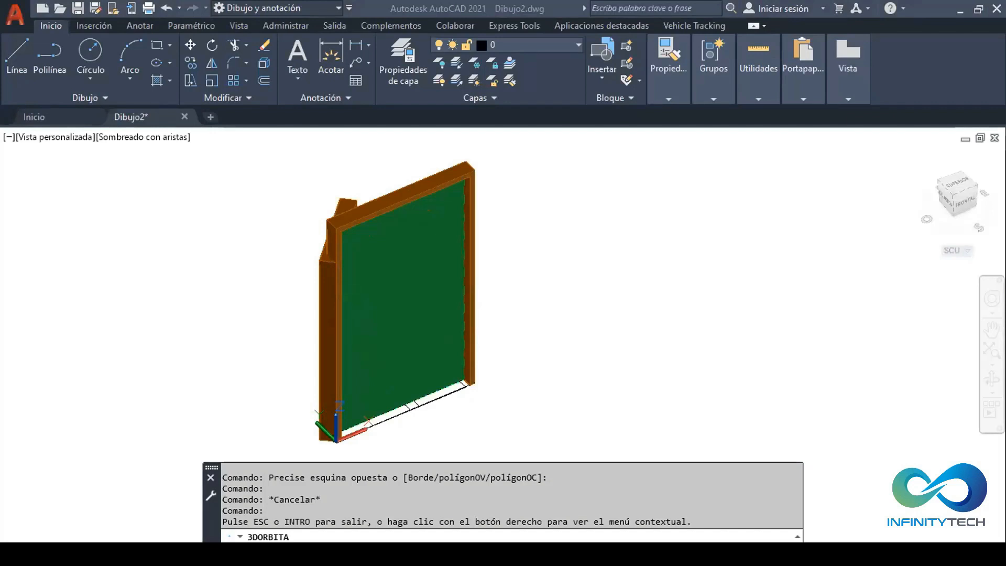
pyautogui.click(605, 265)
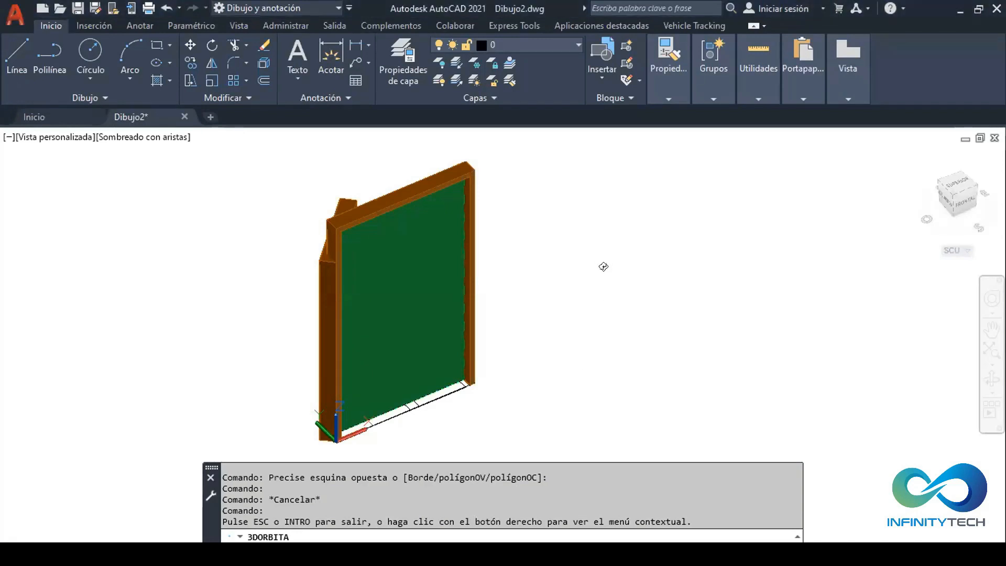
pyautogui.press('Escape')
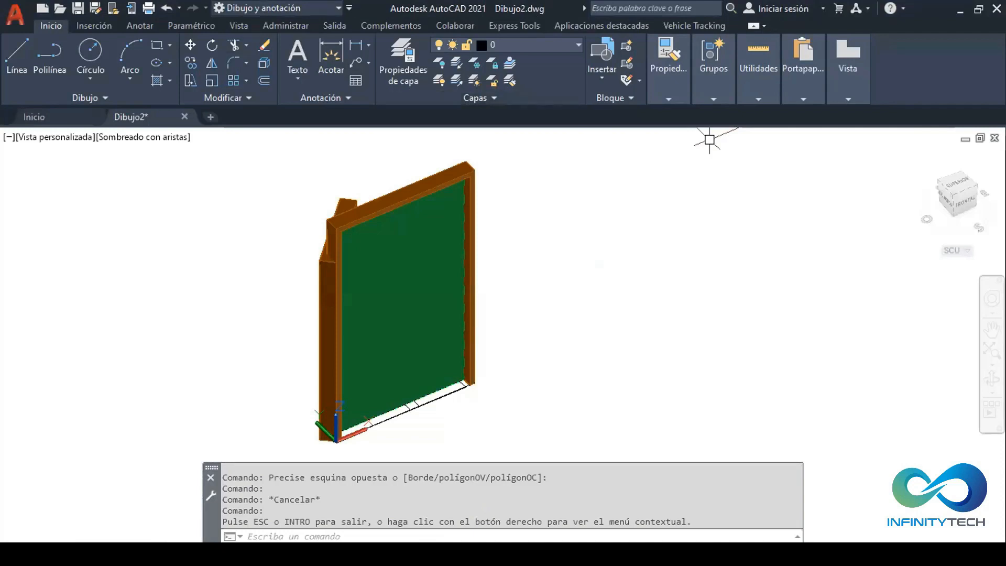
pyautogui.hotkey('alt', 'Tab')
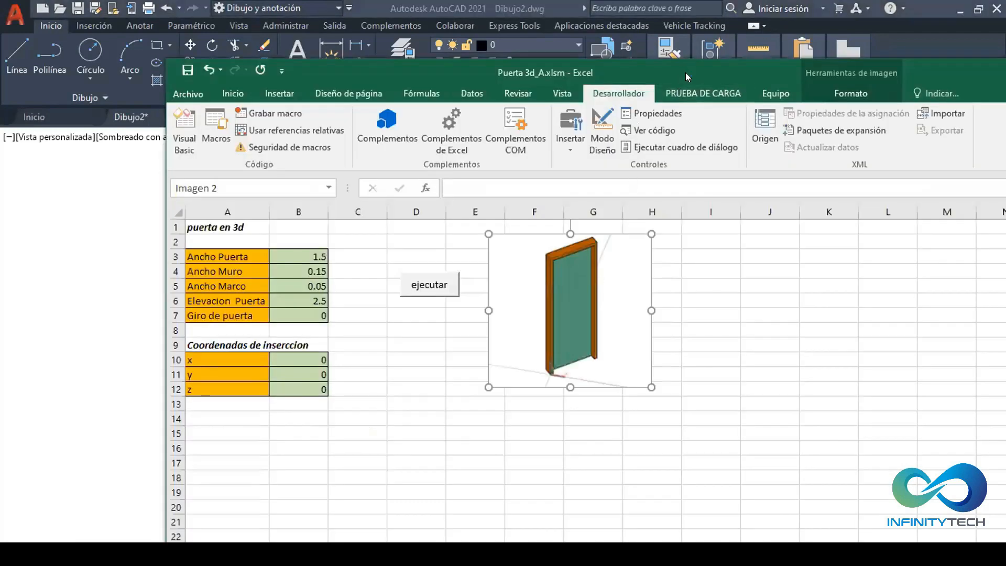
# - Open the macro code of Puerta 3d_A.xlsm, review the Puerta3d and MarcoPuerta routines in Módulo1, and return to AutoCAD
pyautogui.doubleClick(682, 72)
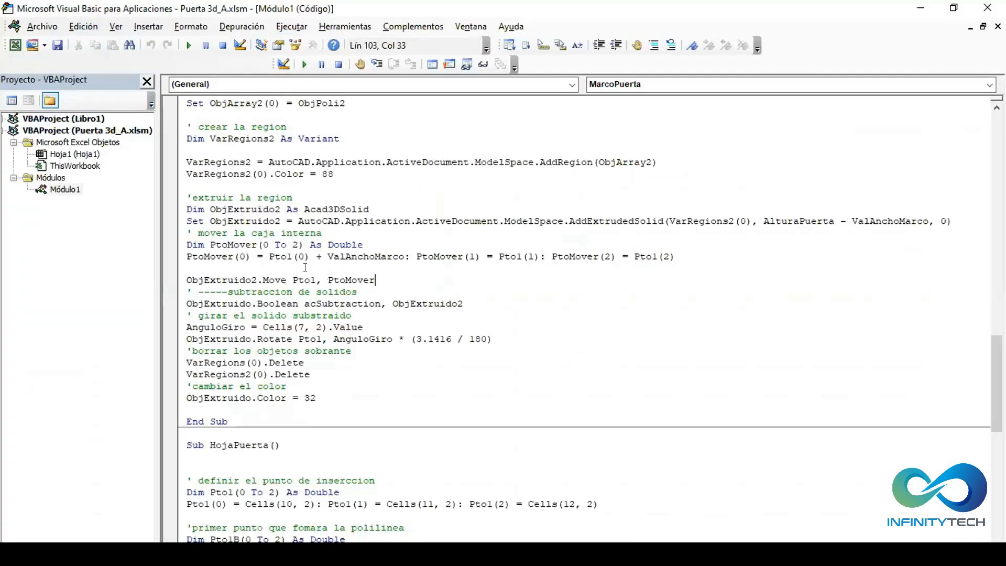
pyautogui.click(73, 167)
pyautogui.click(489, 362)
pyautogui.scroll(4, 489, 355)
pyautogui.scroll(13, 488, 355)
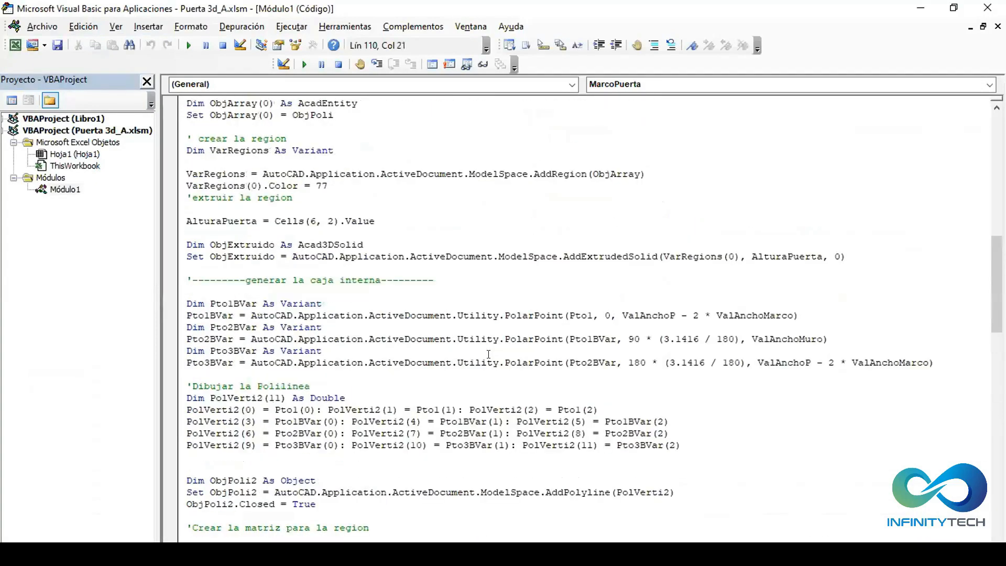
pyautogui.scroll(12, 488, 352)
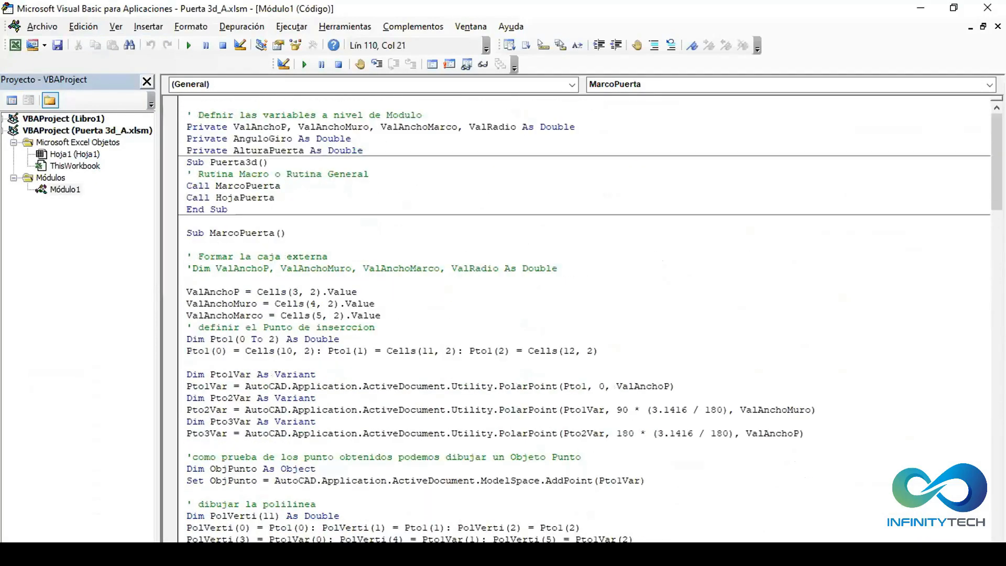
pyautogui.scroll(-5, 489, 353)
pyautogui.hotkey('alt', 'Tab')
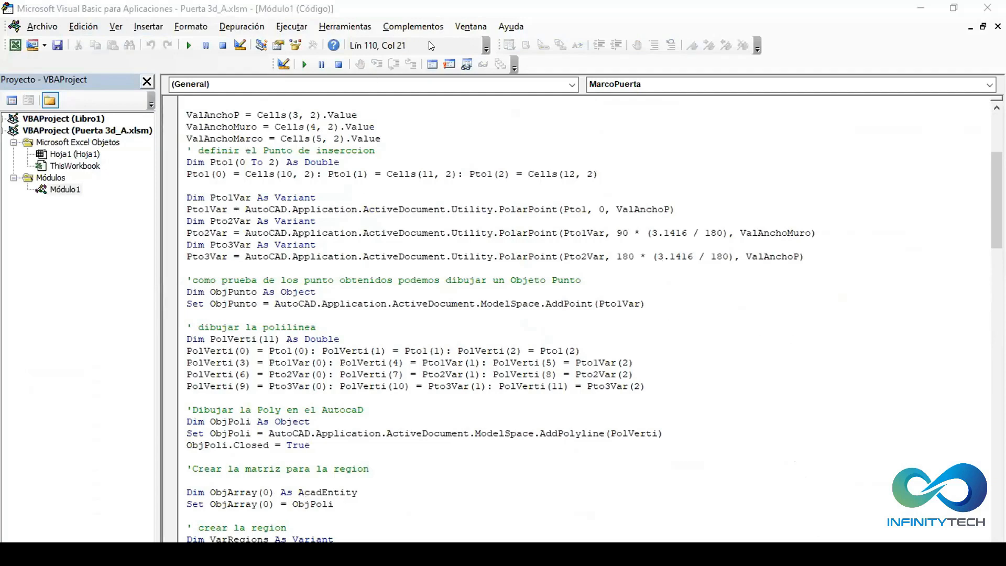
pyautogui.click(431, 9)
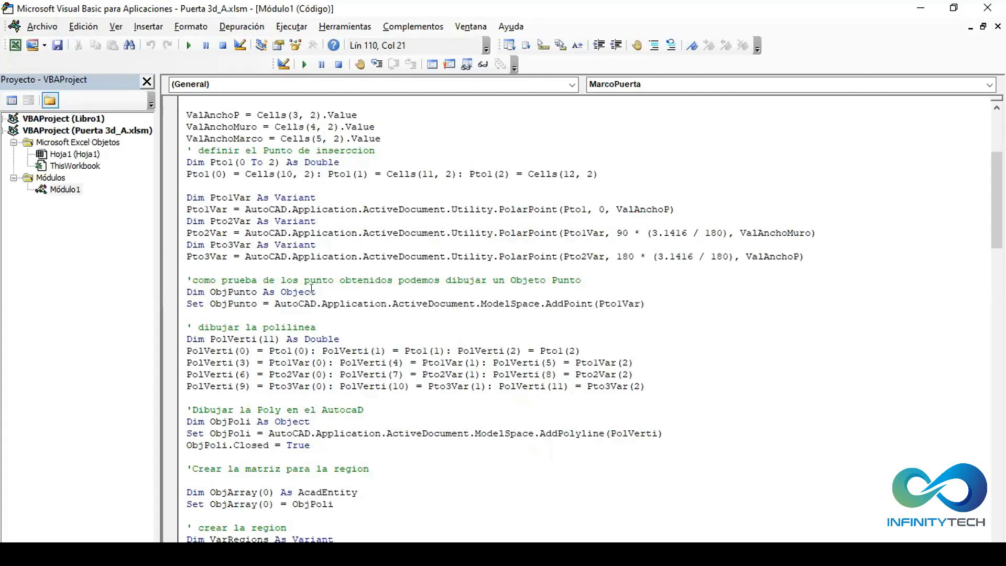
pyautogui.click(354, 280)
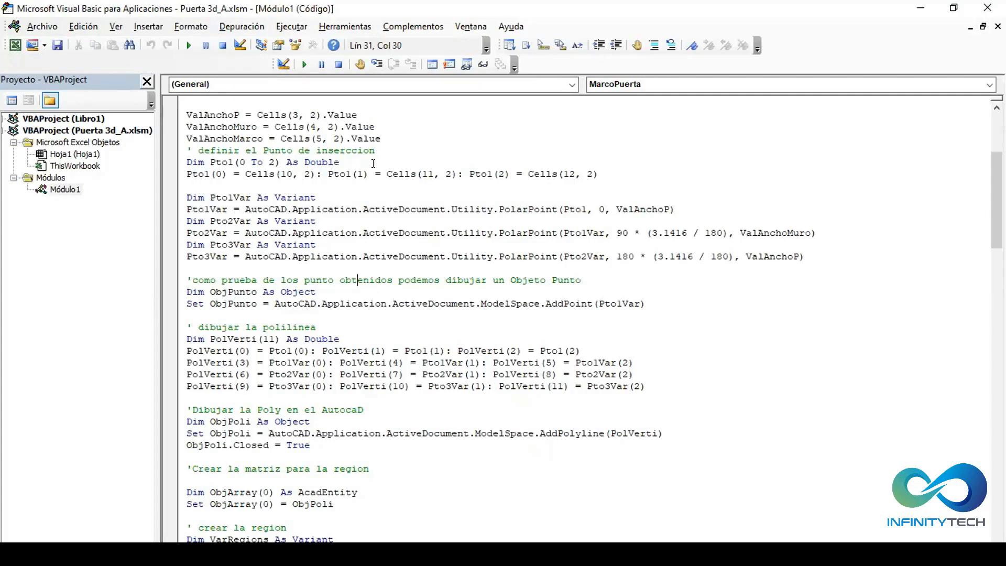
pyautogui.click(476, 339)
pyautogui.click(920, 9)
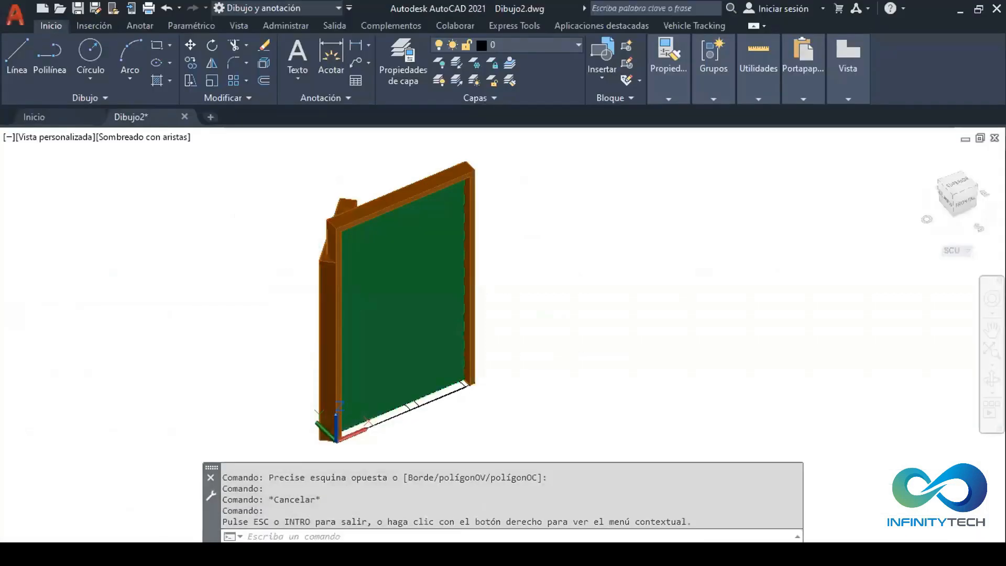
# - Erase the 3D door solids and the remaining base outlines from the AutoCAD drawing
pyautogui.click(445, 294)
pyautogui.press('Delete')
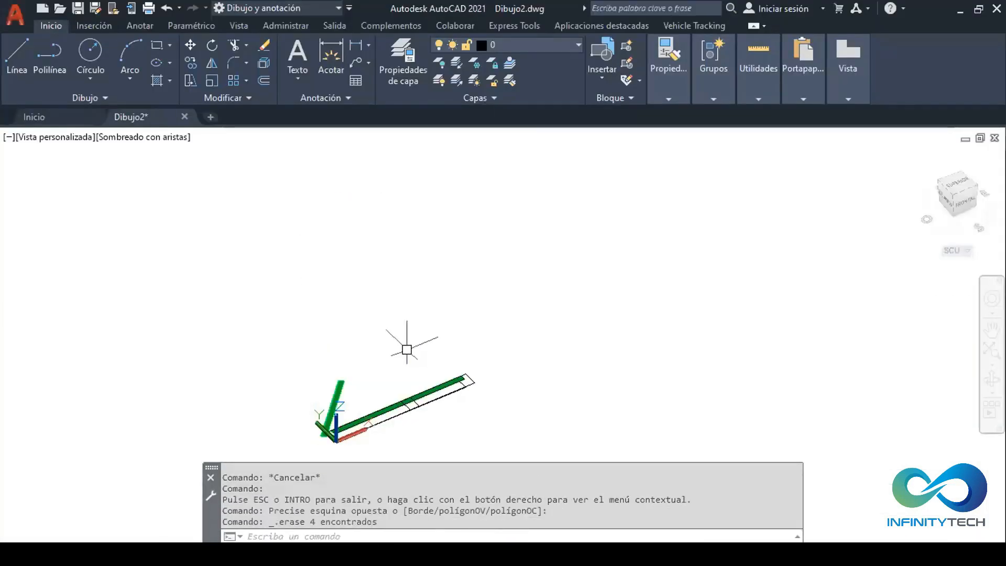
pyautogui.click(508, 432)
pyautogui.click(261, 286)
pyautogui.press('Delete')
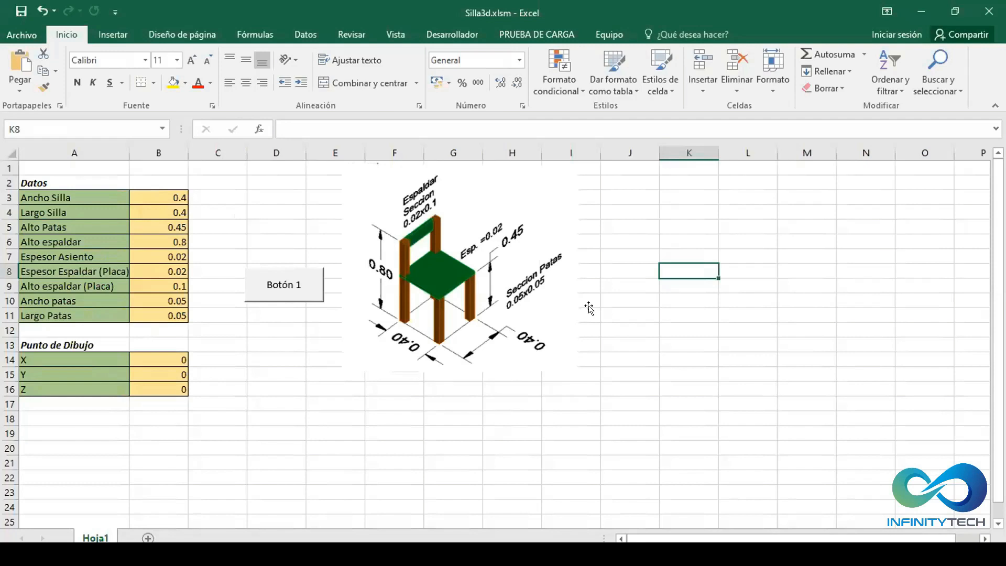
# - Examine the chair's dimension data in rows 3 to 11 and its reference picture in Silla3d.xlsm
pyautogui.click(404, 464)
pyautogui.click(494, 290)
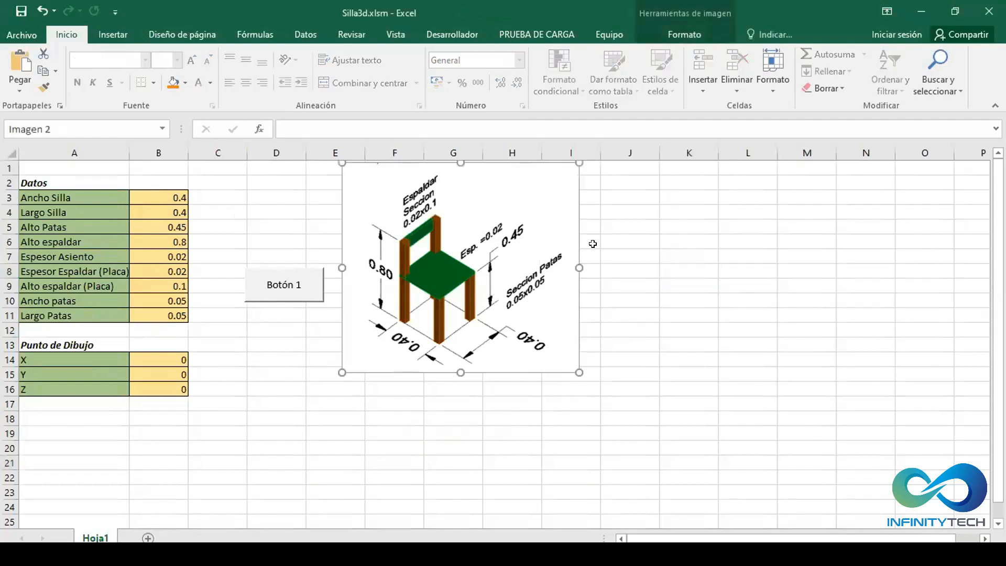
pyautogui.click(662, 266)
pyautogui.click(528, 262)
pyautogui.click(352, 449)
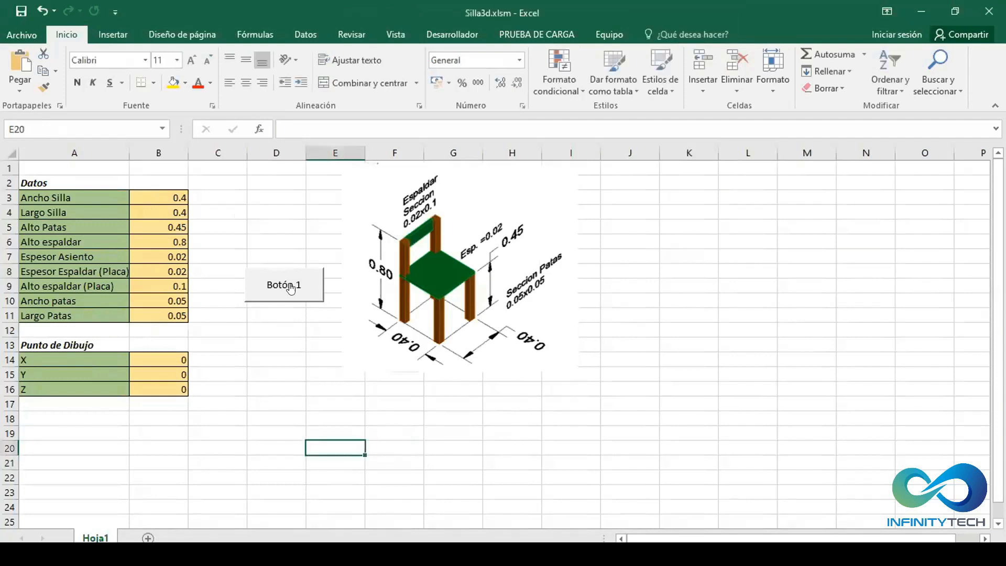
pyautogui.click(164, 197)
pyautogui.click(162, 225)
pyautogui.click(168, 198)
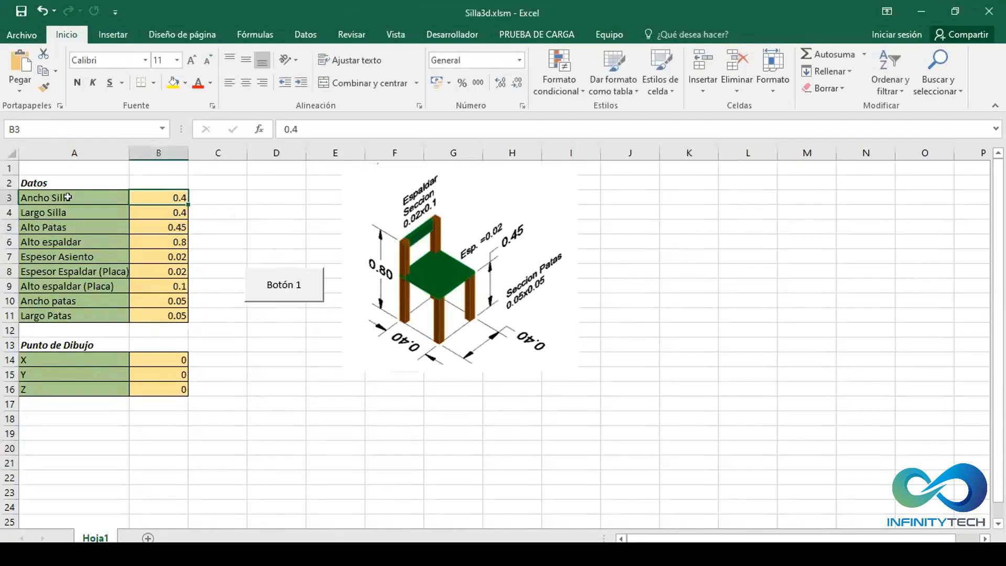
pyautogui.click(75, 197)
pyautogui.click(69, 212)
pyautogui.click(70, 230)
pyautogui.click(70, 236)
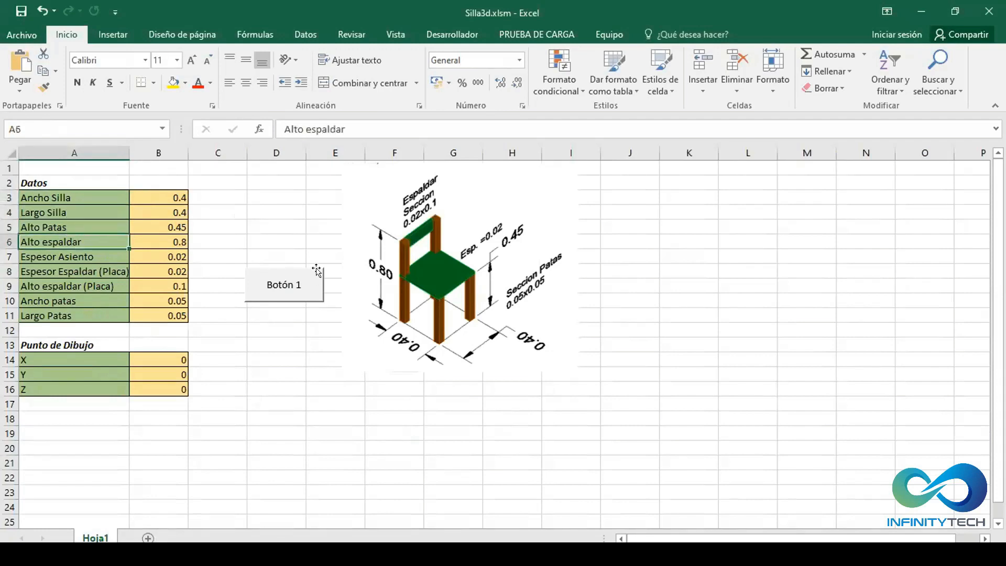
pyautogui.click(457, 243)
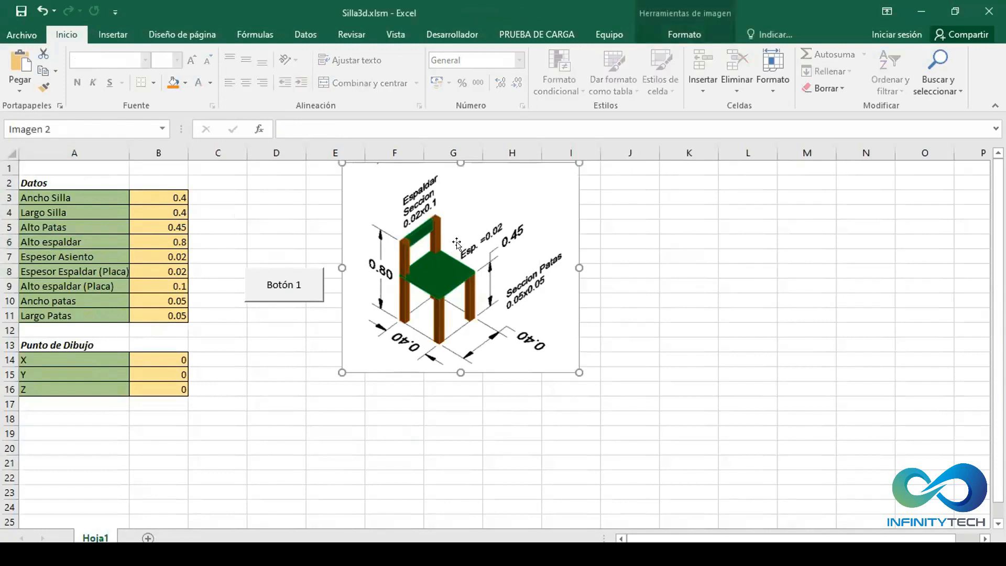
# - Examine the X, Y and Z coordinates under Punto de Dibujo in Silla3d.xlsm
pyautogui.click(113, 360)
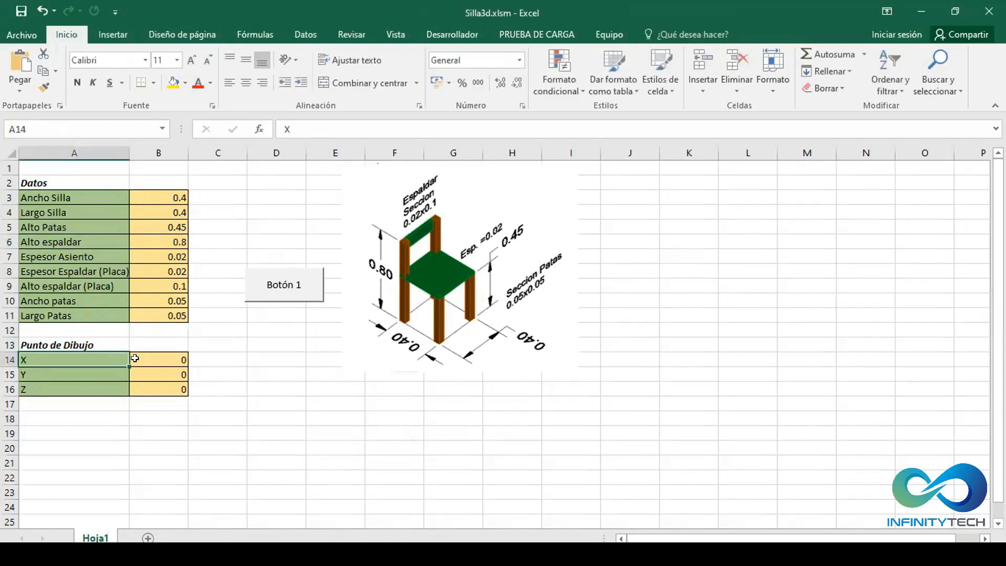
pyautogui.click(161, 358)
pyautogui.click(166, 371)
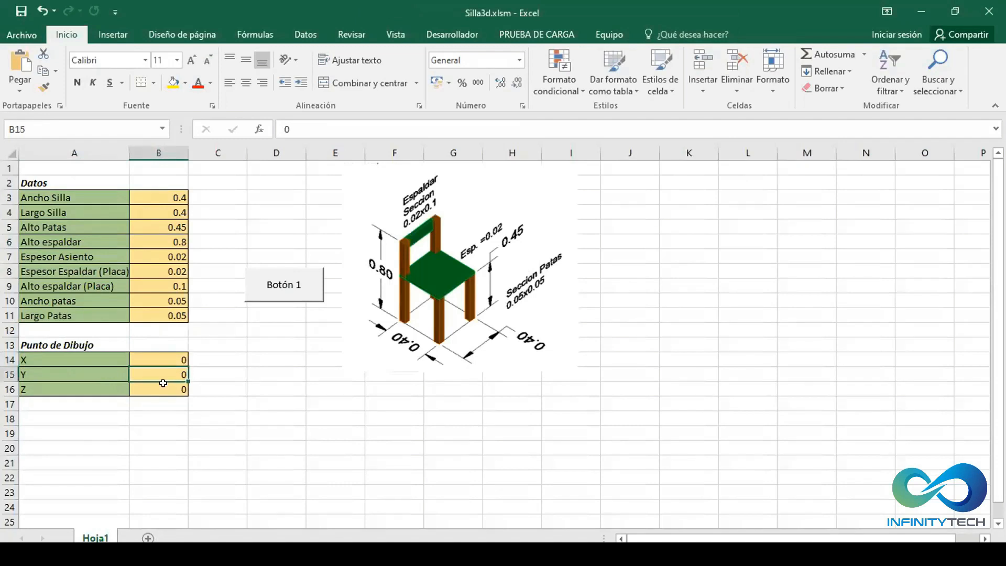
pyautogui.click(163, 388)
pyautogui.click(176, 373)
# - Place the Silla3d.xlsm window beside the AutoCAD drawing and run its macro to draw the 3D chair at the origin
pyautogui.click(949, 11)
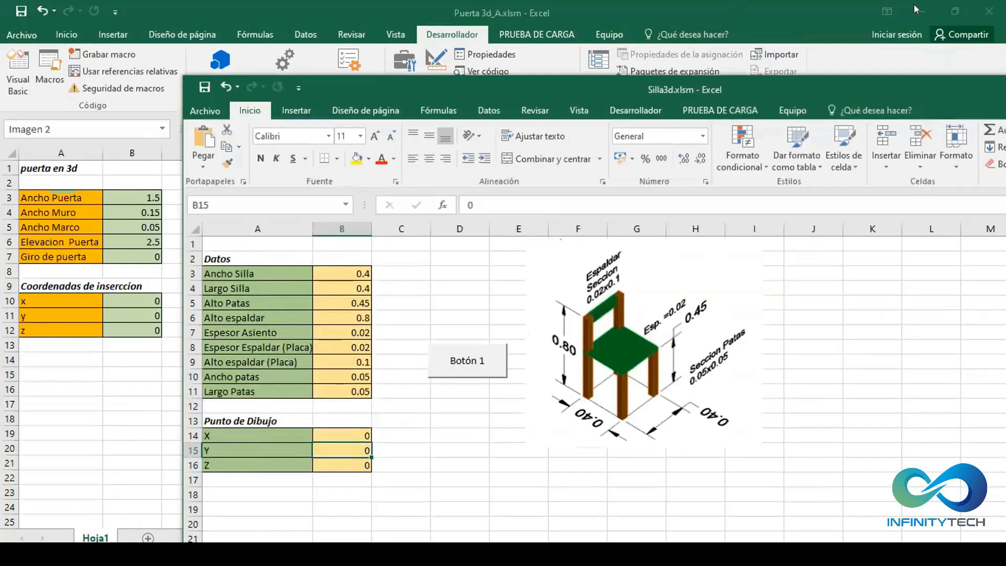
pyautogui.click(918, 6)
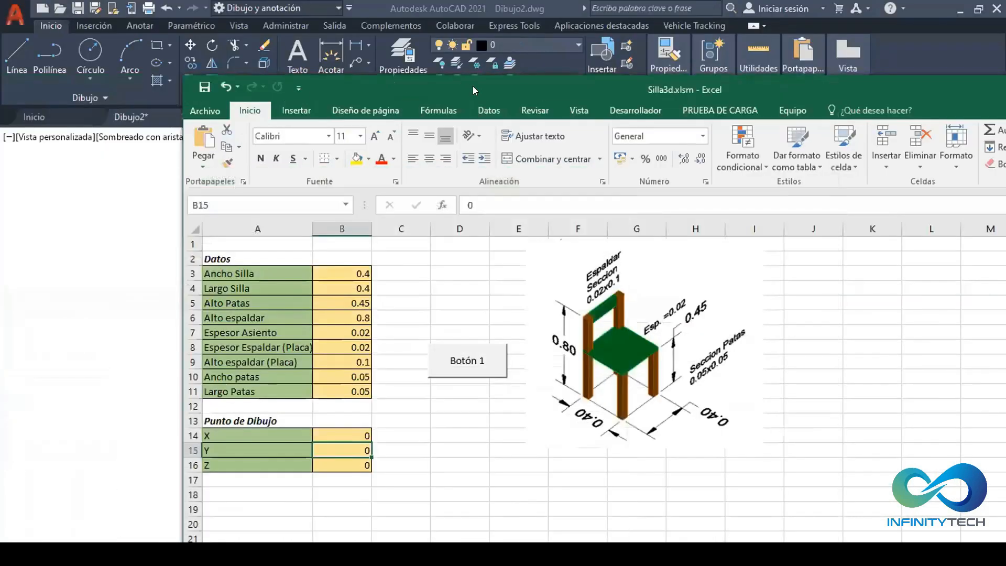
pyautogui.moveTo(473, 86); pyautogui.dragTo(776, 77)
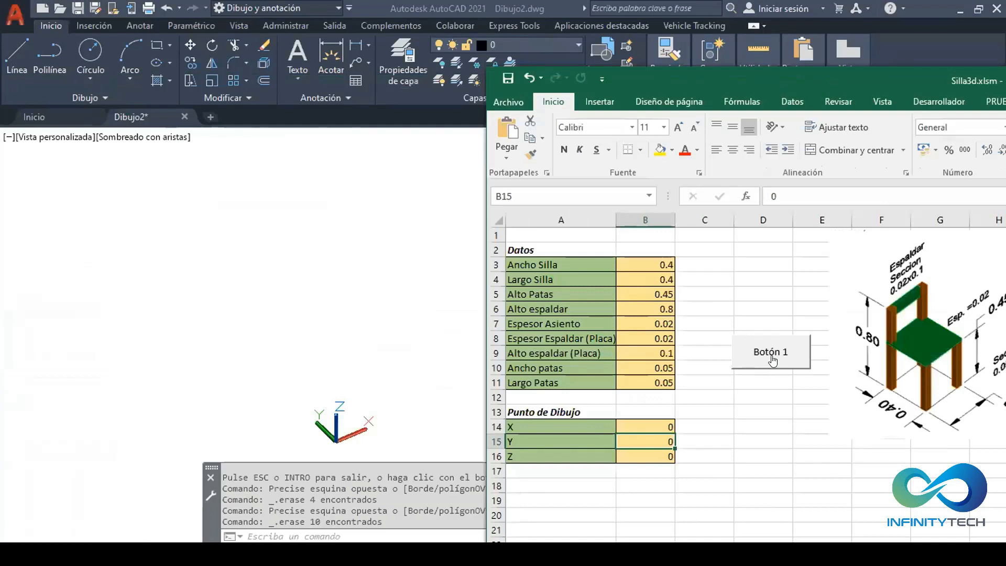
pyautogui.click(773, 354)
pyautogui.scroll(4, 338, 445)
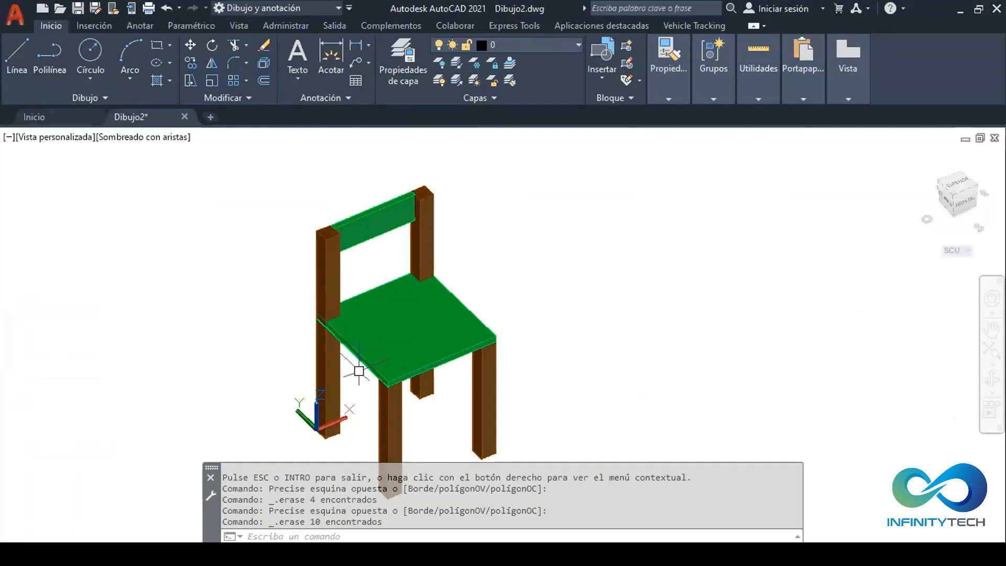
pyautogui.scroll(-4, 331, 296)
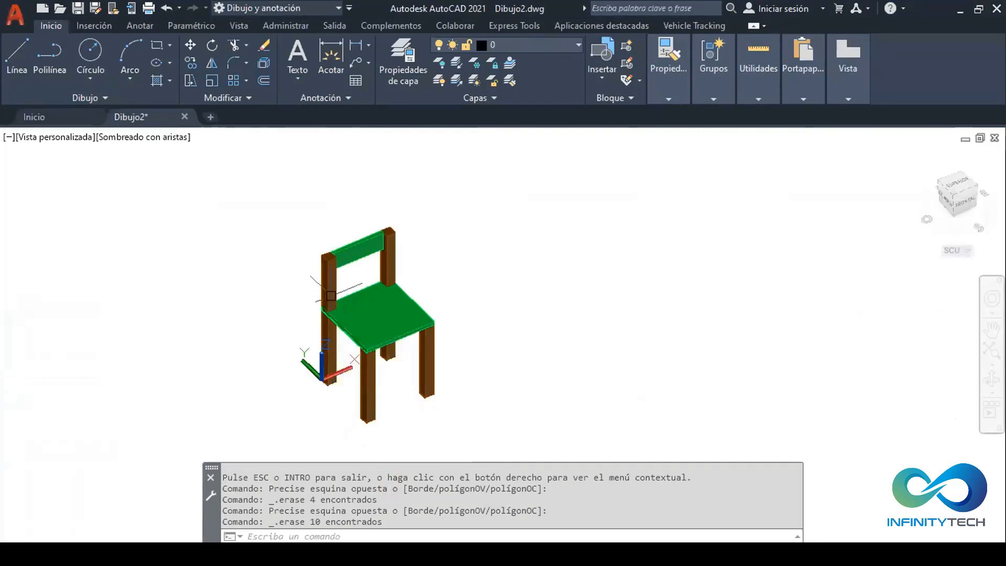
pyautogui.scroll(3, 374, 356)
pyautogui.scroll(-2, 374, 357)
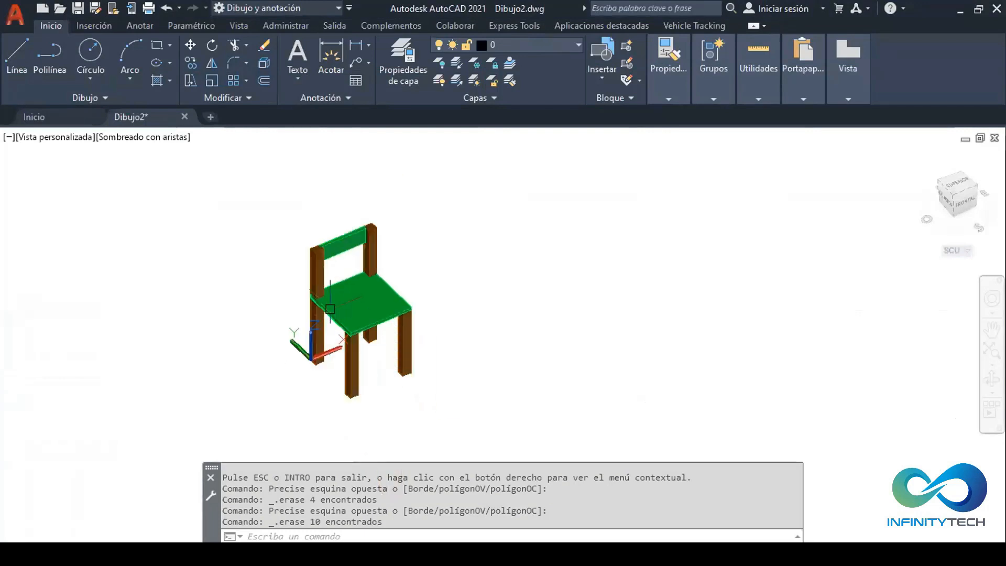
# - Select the whole 3D chair in AutoCAD and erase it
pyautogui.click(281, 180)
pyautogui.click(480, 401)
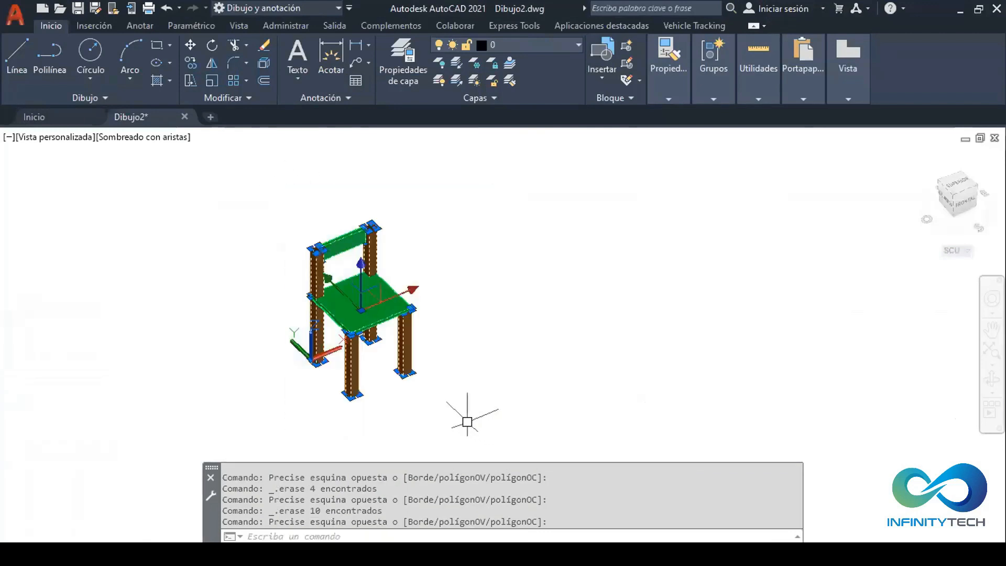
pyautogui.press('Delete')
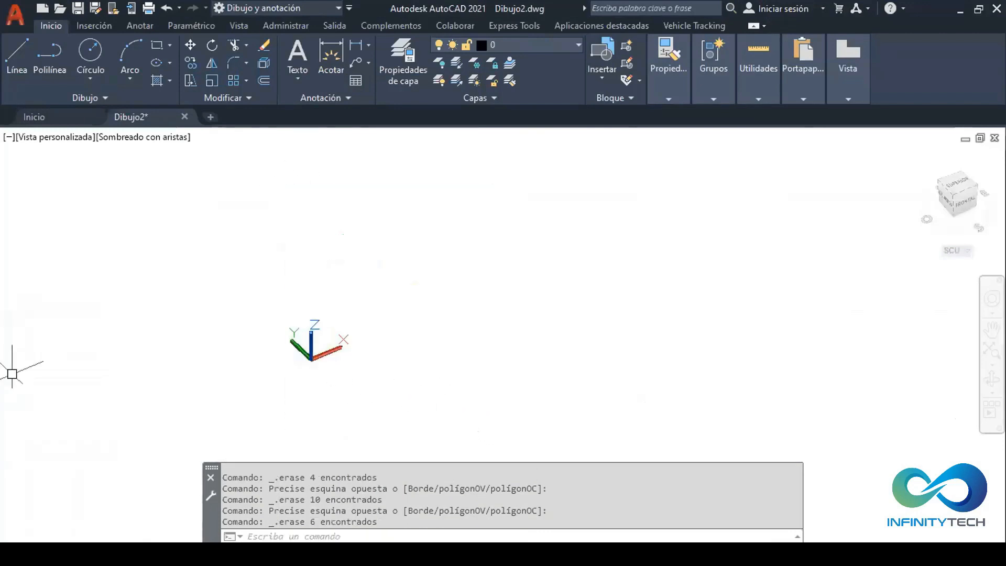
# - Return to Silla3d.xlsm, shift its window slightly up beside the drawing, and generate the 3D chair again in AutoCAD
pyautogui.hotkey('alt', 'Tab')
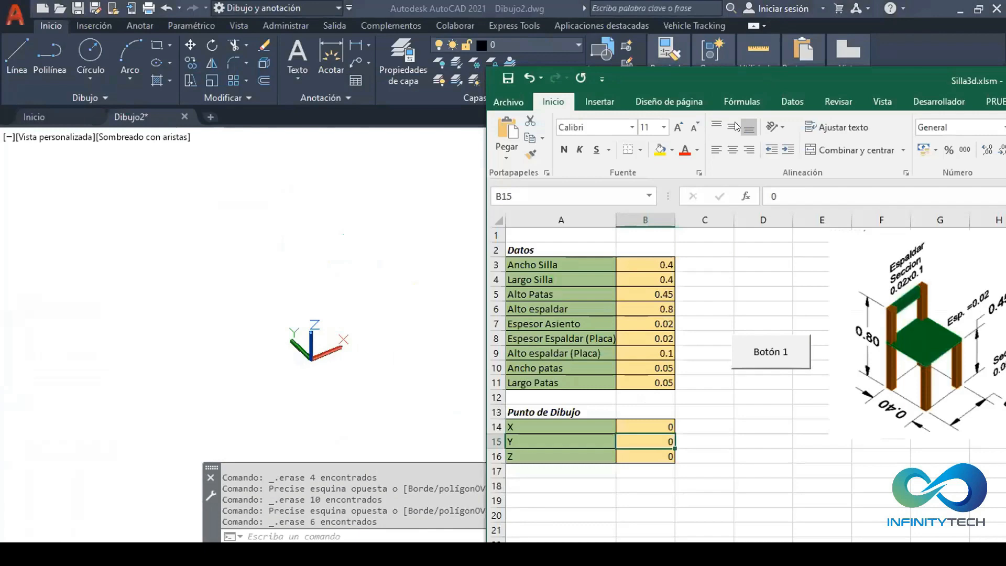
pyautogui.moveTo(738, 71); pyautogui.dragTo(700, 34)
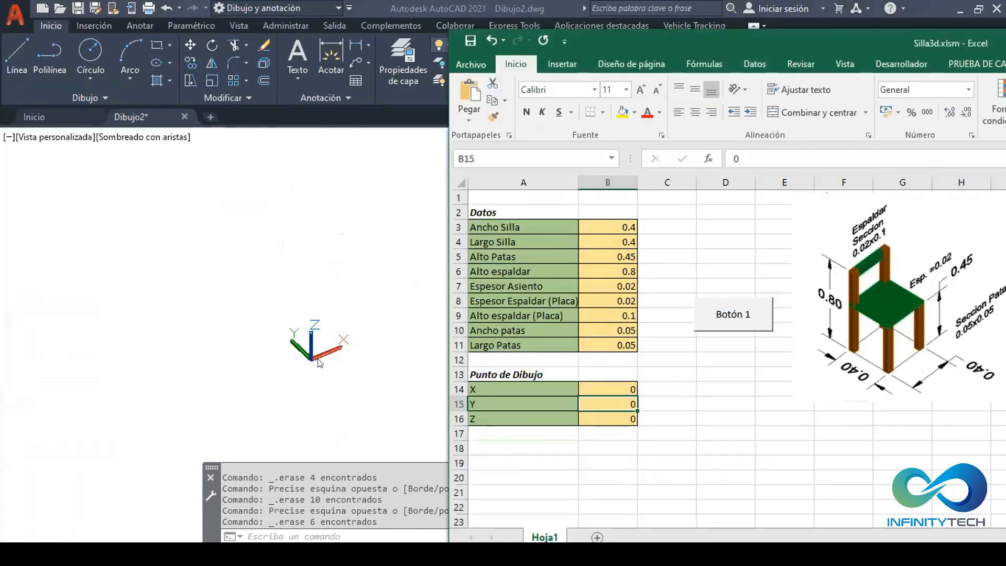
pyautogui.click(361, 289)
pyautogui.scroll(3, 312, 344)
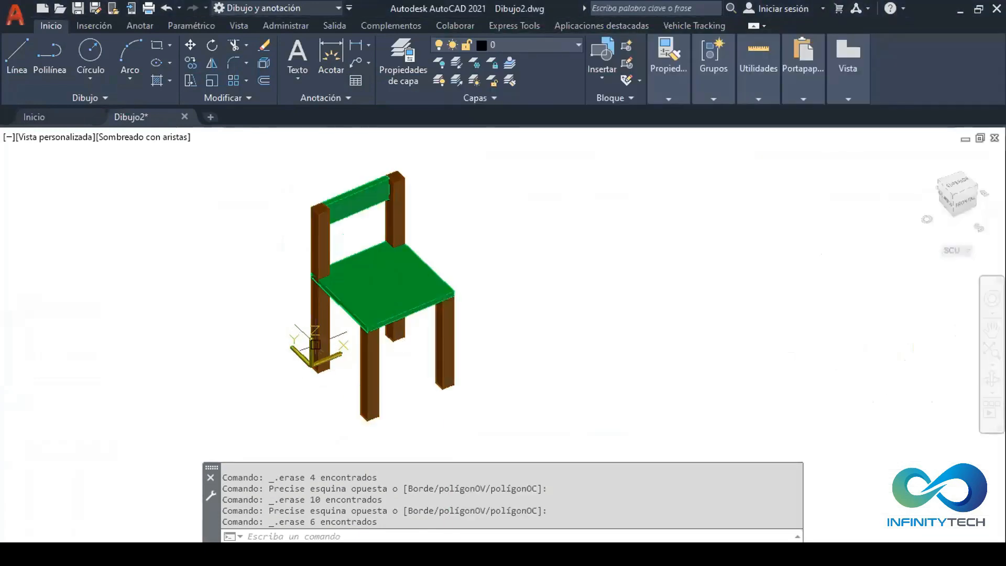
# - Orbit the 3D chair to inspect its legs, seat and backrest from another angle
pyautogui.click(991, 380)
pyautogui.moveTo(467, 366); pyautogui.dragTo(403, 339)
pyautogui.scroll(-2, 400, 329)
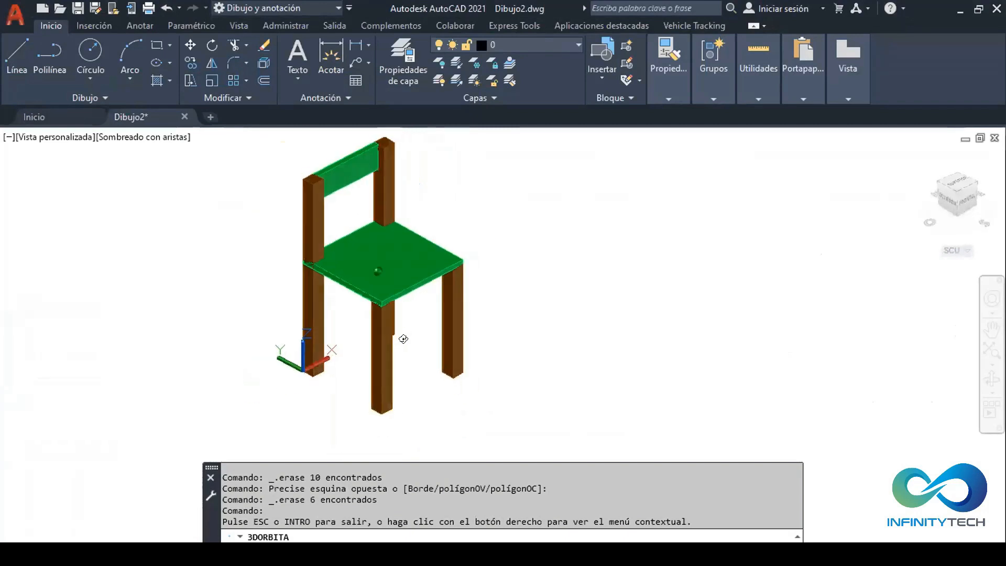
pyautogui.press('Escape')
# - Erase the redrawn 3D chair to leave the AutoCAD drawing empty
pyautogui.scroll(-4, 398, 346)
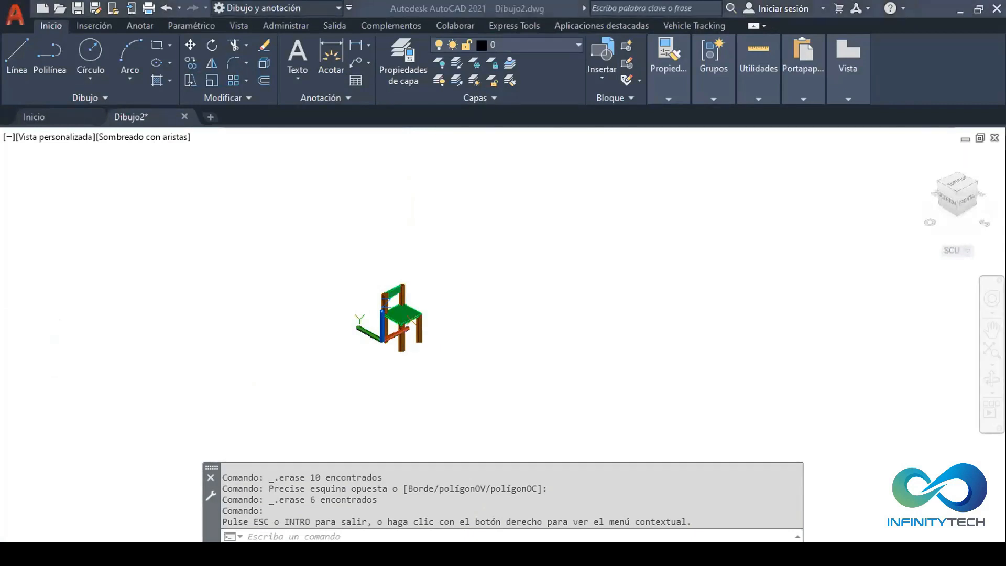
pyautogui.scroll(4, 386, 283)
pyautogui.click(369, 264)
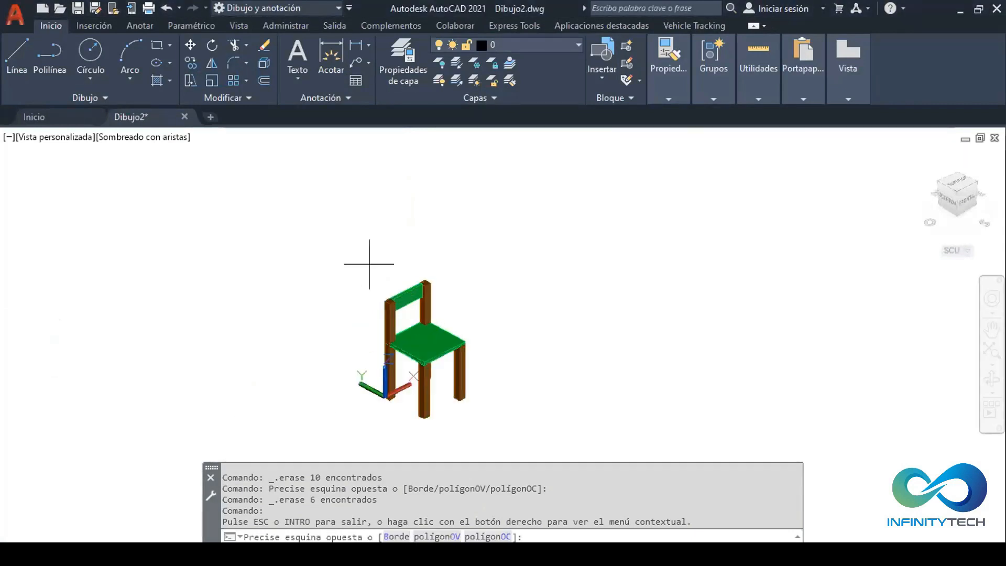
pyautogui.click(503, 449)
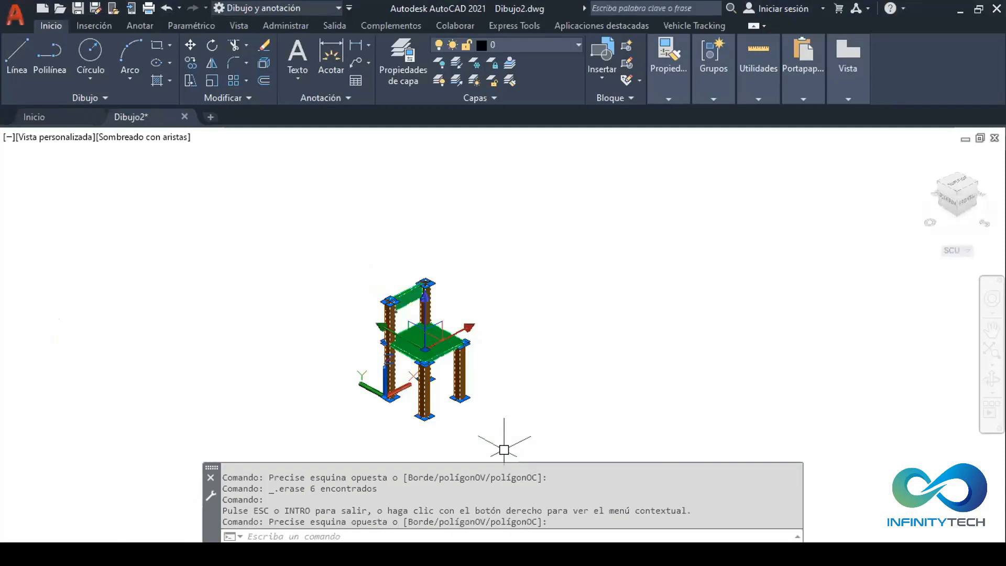
pyautogui.press('Delete')
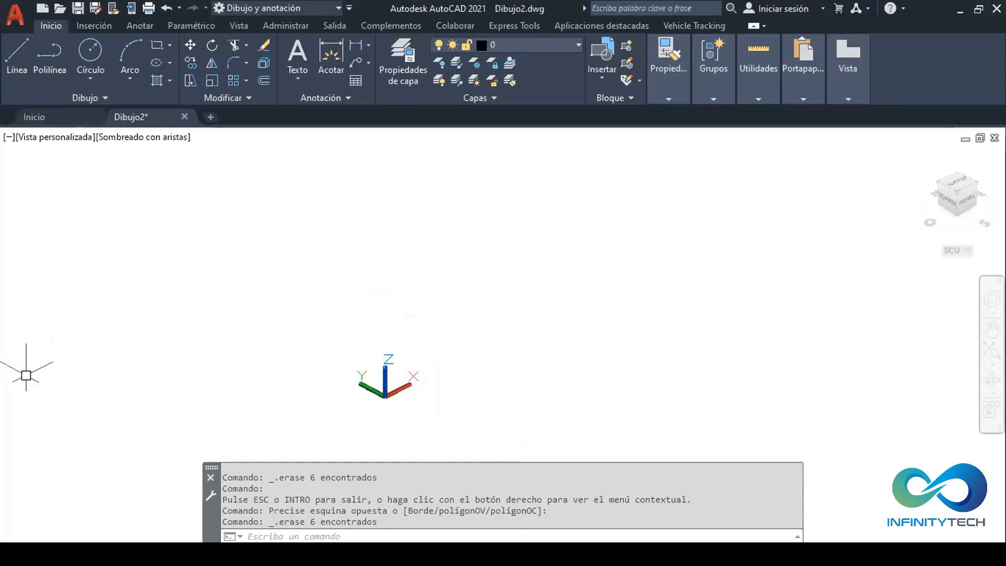
# - Switch to dibujar Lineas desde Excel.xlsm, move its window to reveal the AutoCAD drawing, and select the first point's coordinates in A3:B5
pyautogui.hotkey('alt', 'Tab')
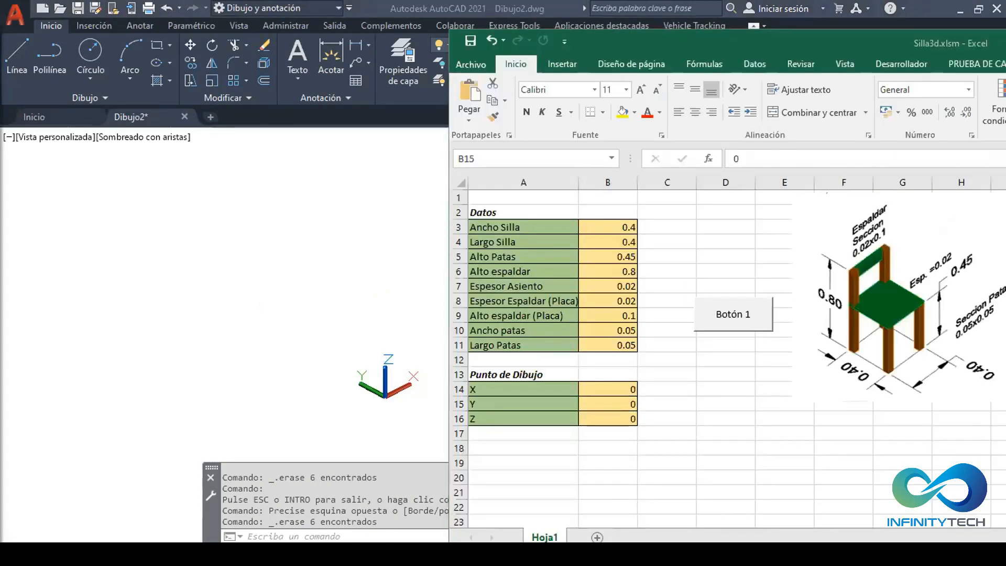
pyautogui.hotkey('alt', 'Tab')
pyautogui.moveTo(769, 51); pyautogui.dragTo(854, 45)
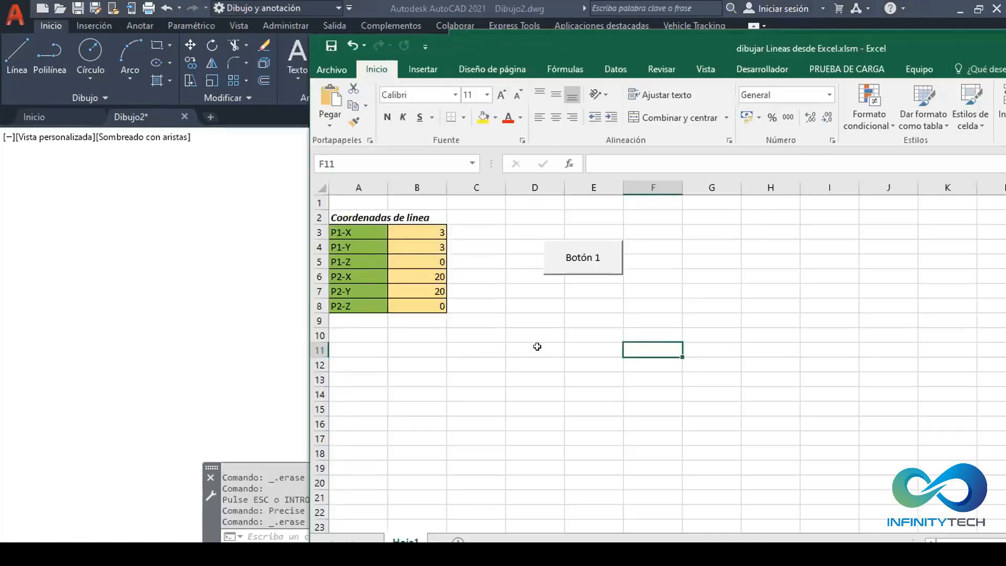
pyautogui.click(450, 276)
pyautogui.moveTo(353, 231); pyautogui.dragTo(432, 258)
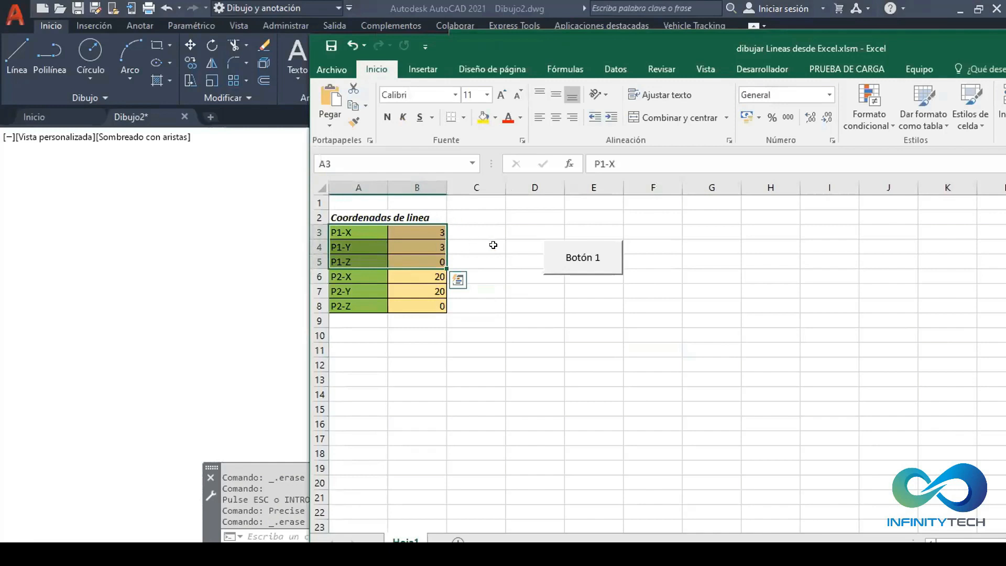
# - Examine the start and end point coordinates of the line in A3:B8
pyautogui.click(358, 231)
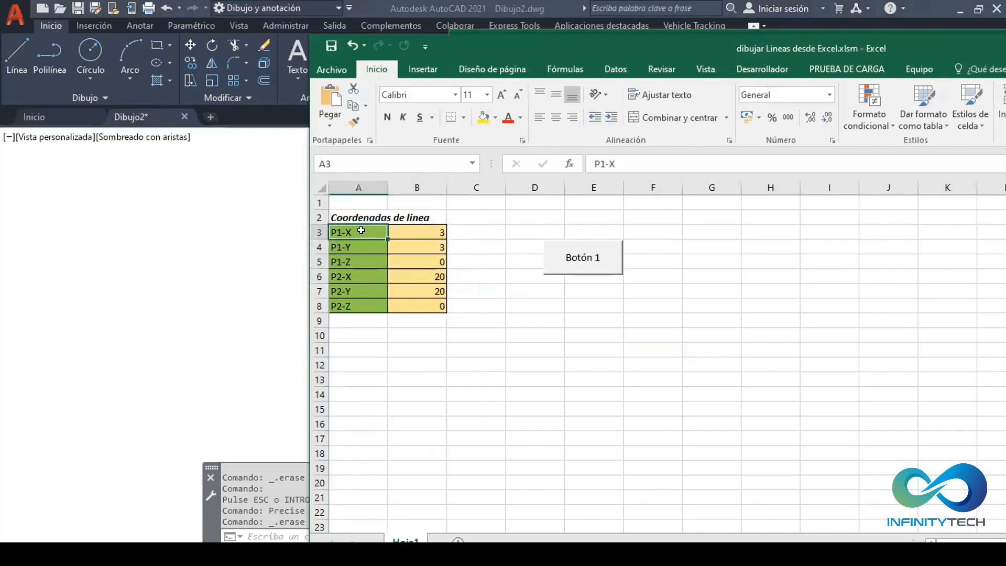
pyautogui.click(357, 242)
pyautogui.click(419, 229)
pyautogui.click(437, 262)
pyautogui.moveTo(350, 275); pyautogui.dragTo(419, 304)
pyautogui.click(533, 331)
pyautogui.click(692, 331)
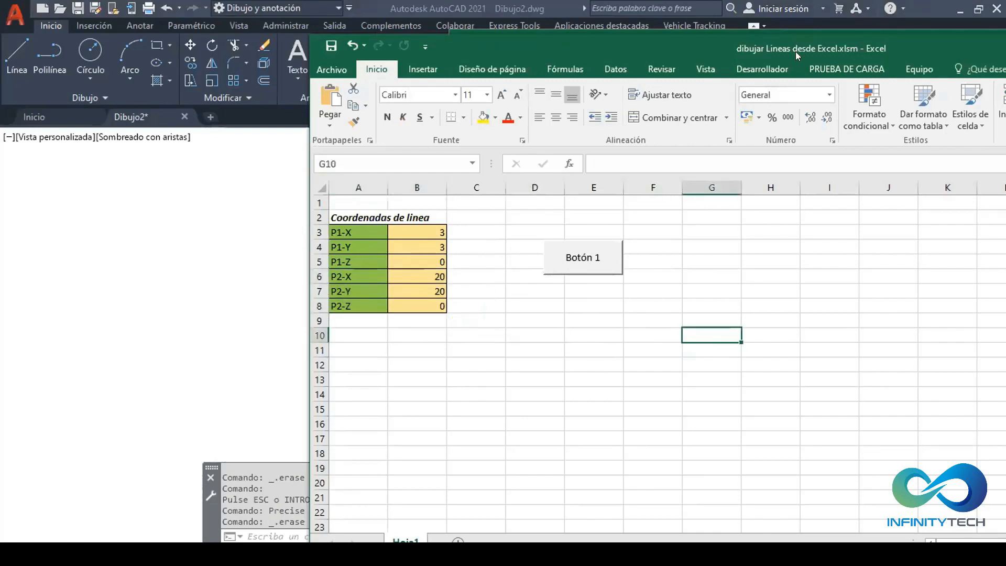
# - Shift the workbook window slightly beside the AutoCAD drawing and run its macro to draw the line from (3,3,0) to (20,20,0)
pyautogui.moveTo(738, 43); pyautogui.dragTo(764, 37)
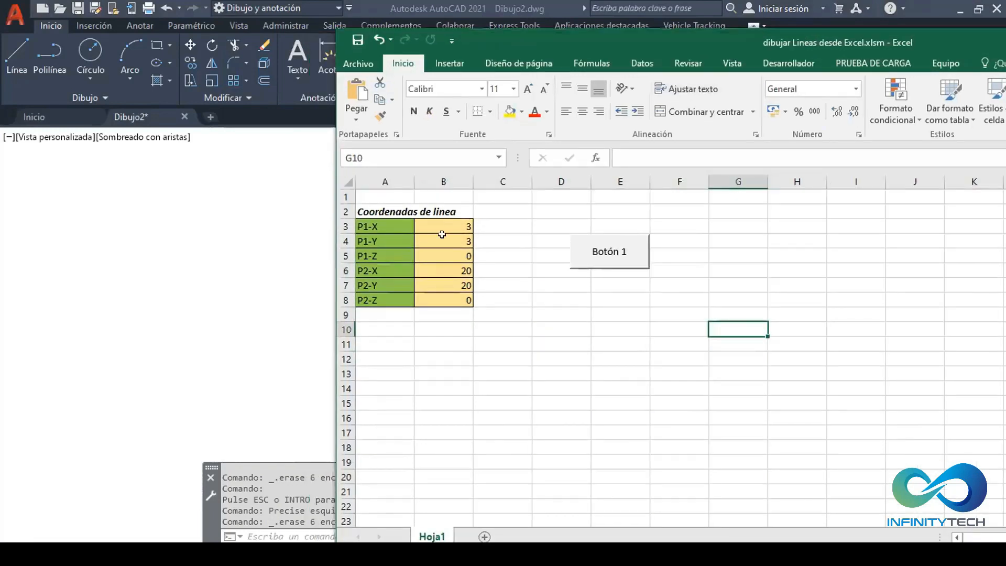
pyautogui.click(267, 267)
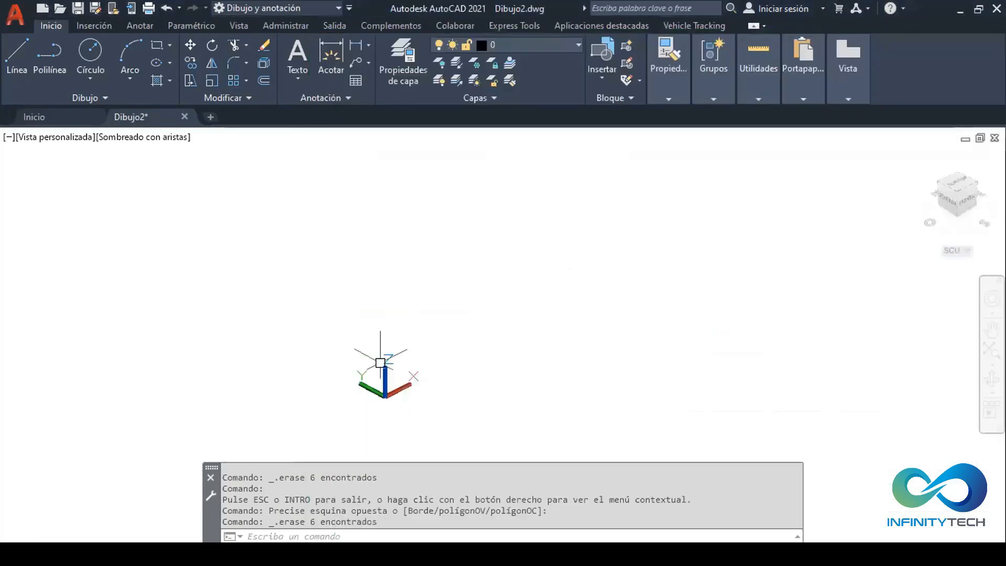
pyautogui.hotkey('alt', 'Tab')
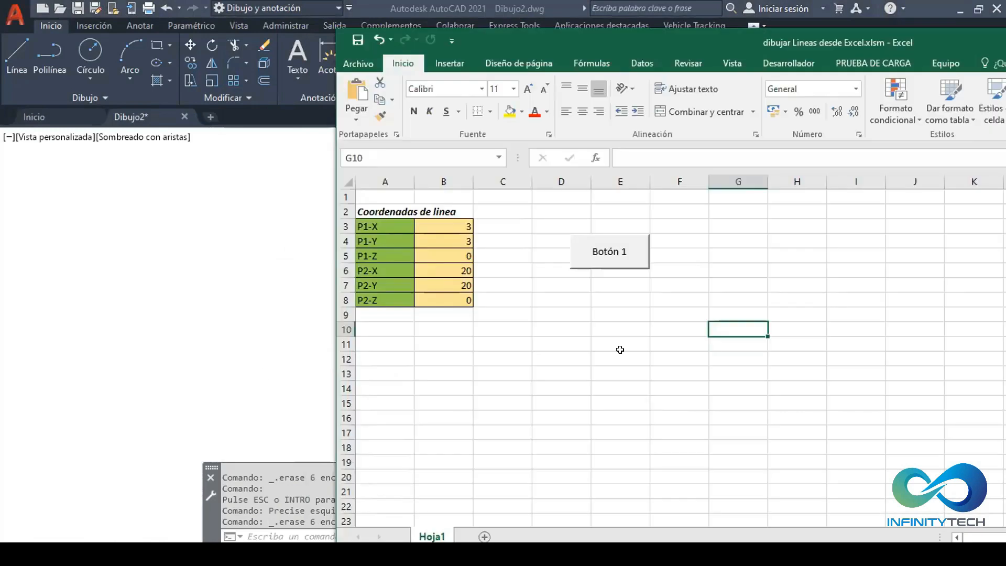
pyautogui.click(613, 257)
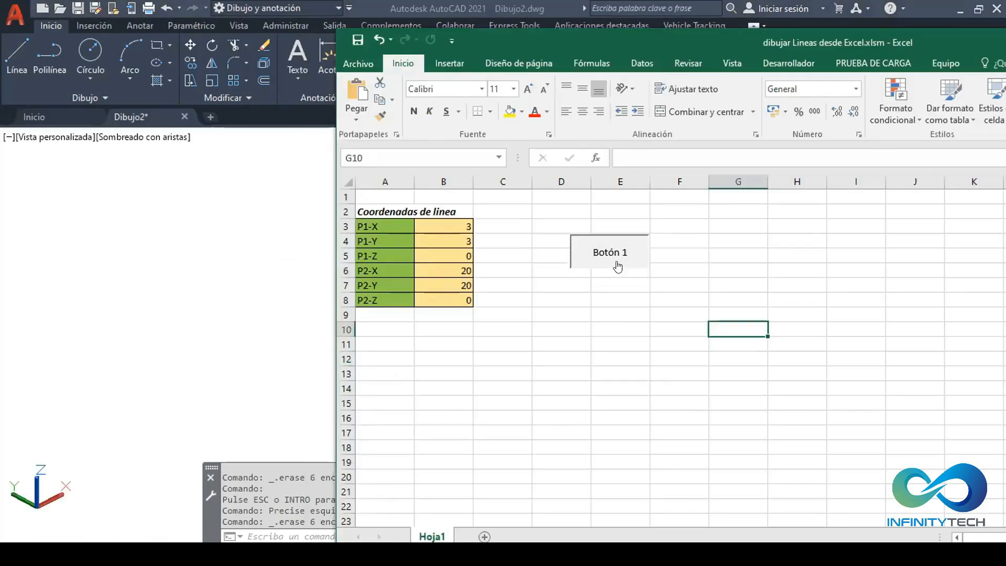
# - Switch to AutoCAD and orbit the generated line to a nearly frontal view
pyautogui.click(166, 339)
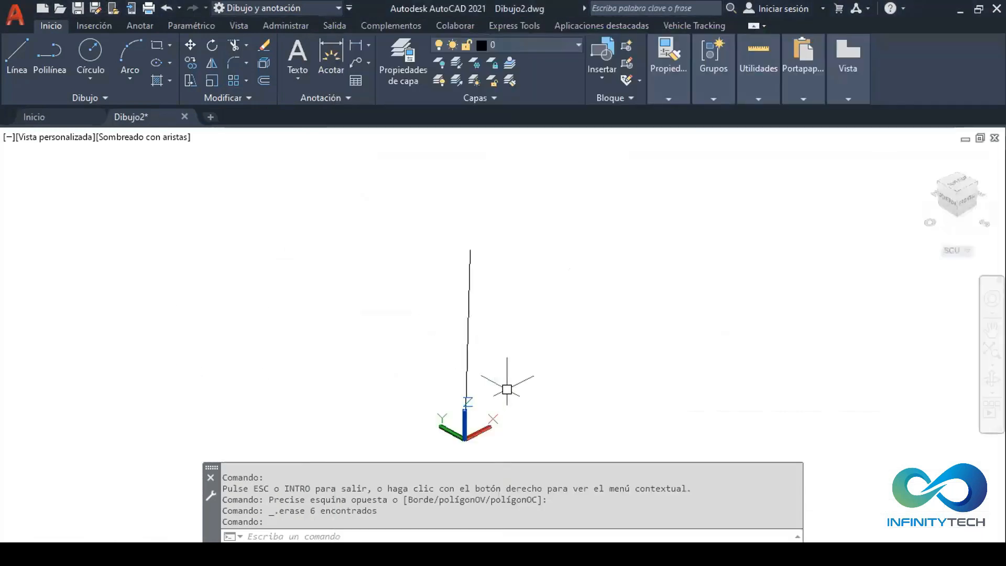
pyautogui.click(991, 379)
pyautogui.moveTo(538, 369); pyautogui.dragTo(231, 362)
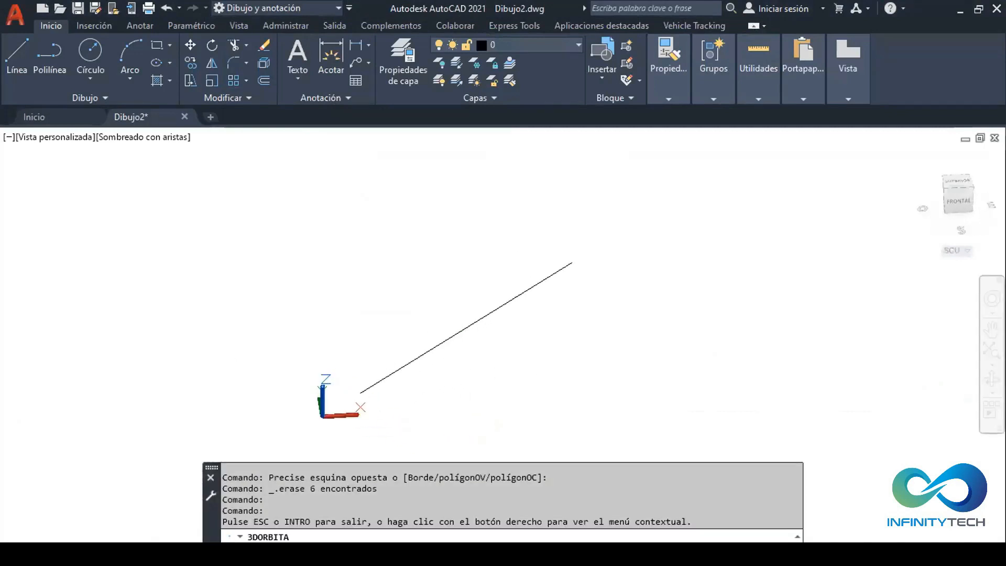
pyautogui.press('Escape')
# - Switch between the line workbook and the AutoCAD drawing to compare the coordinates with the generated line
pyautogui.hotkey('alt', 'Tab')
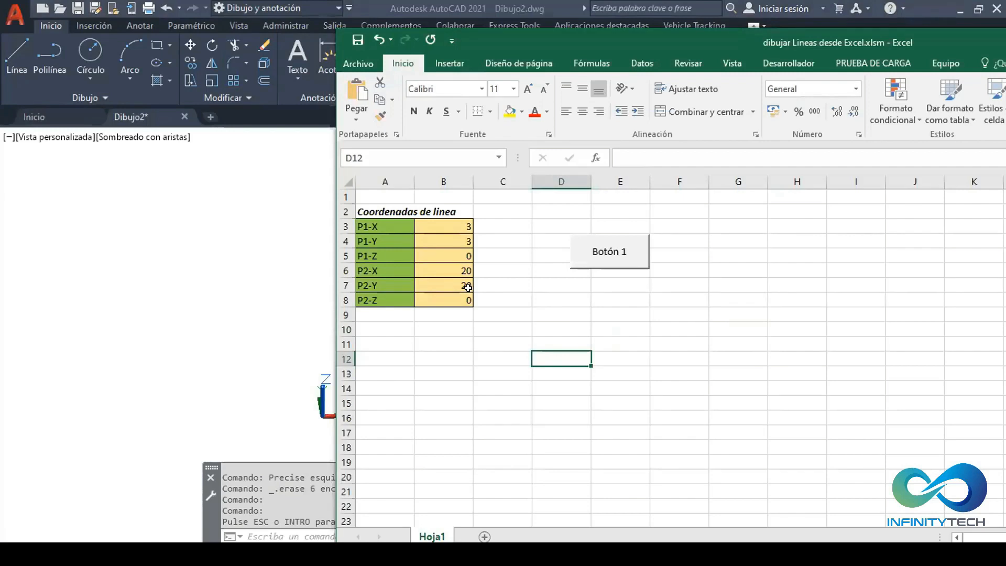
pyautogui.click(535, 7)
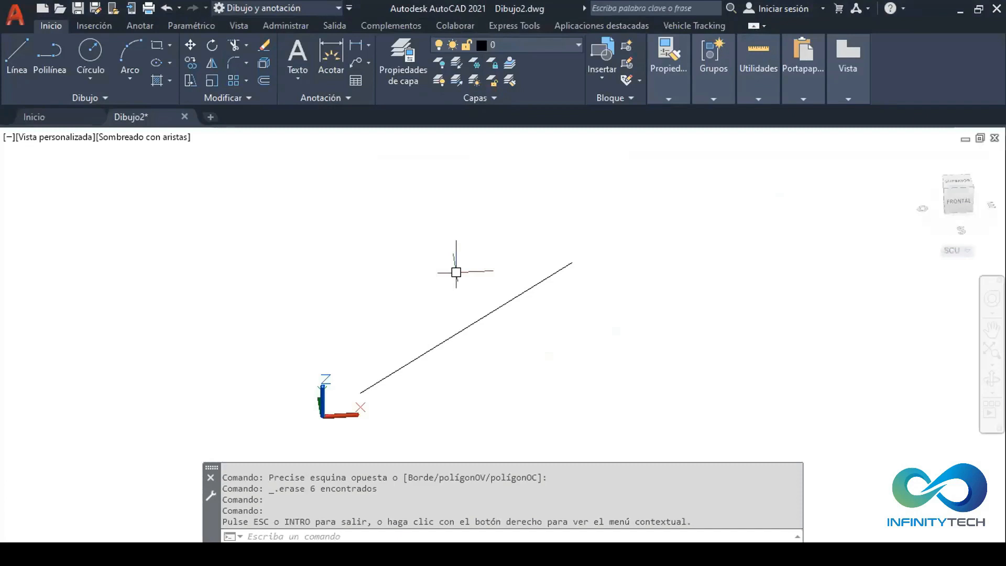
pyautogui.click(511, 212)
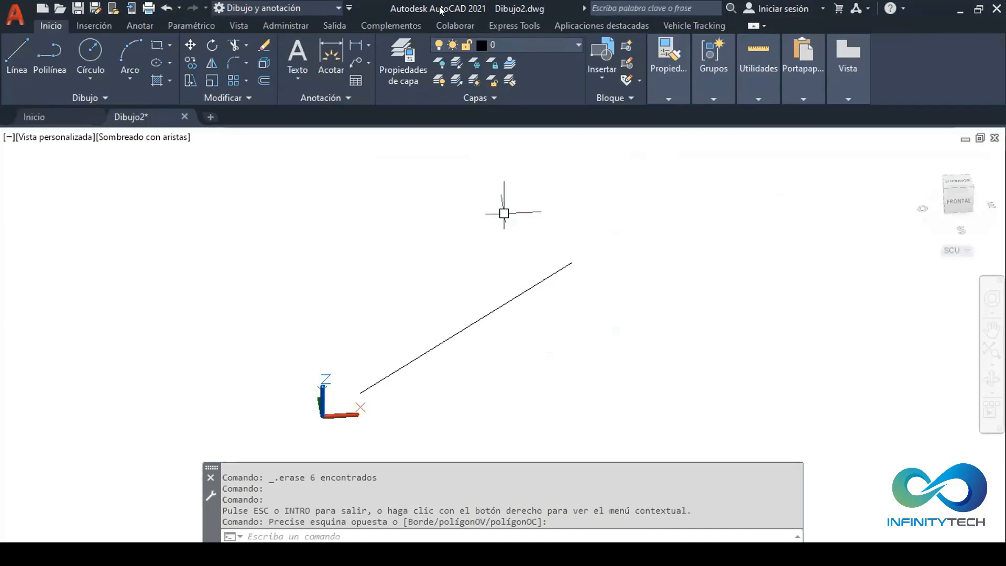
pyautogui.hotkey('alt', 'Tab')
# - Highlight the coordinate values in B3:B8 to review the inputs the line macro reads
pyautogui.click(444, 342)
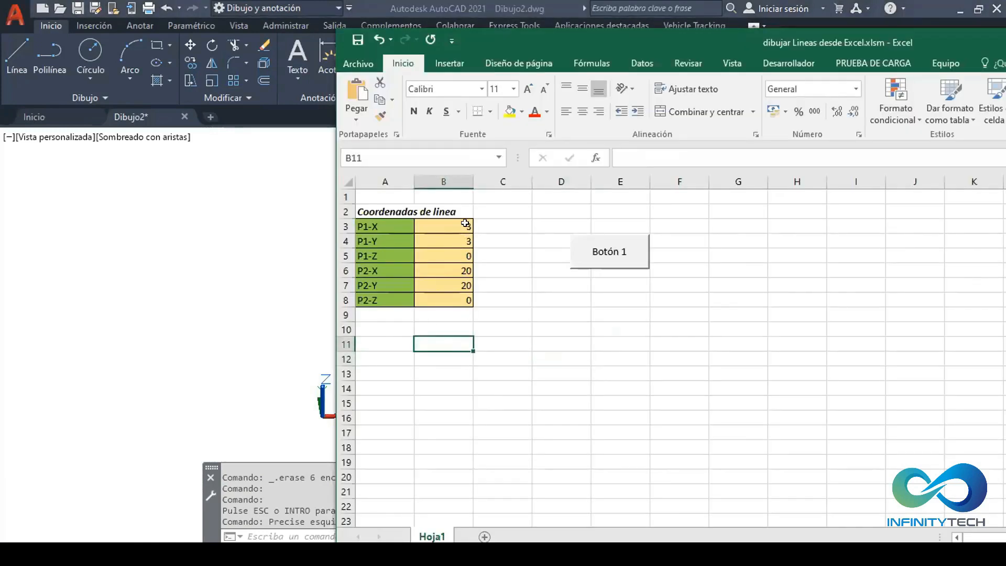
pyautogui.moveTo(454, 226); pyautogui.dragTo(467, 295)
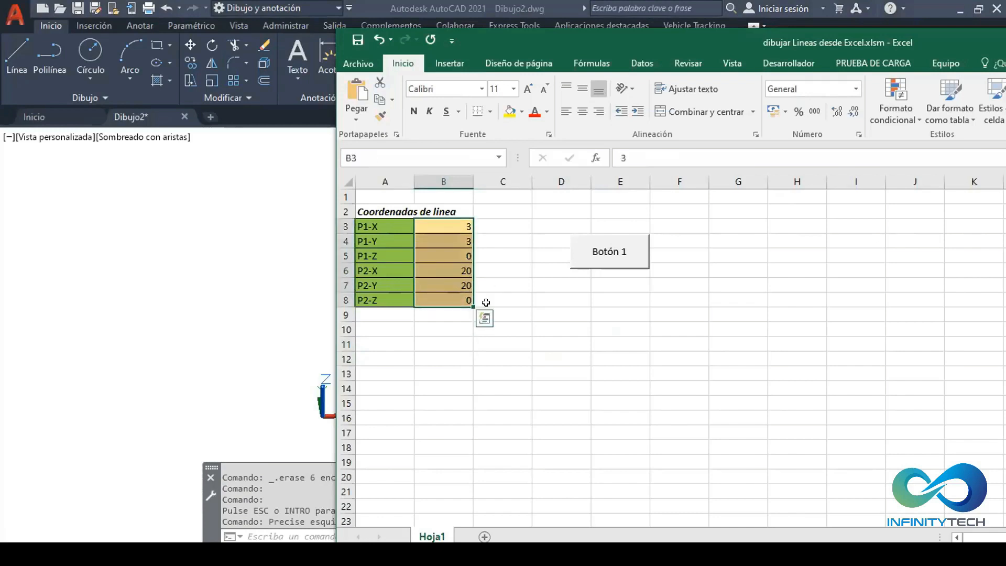
pyautogui.click(508, 309)
pyautogui.moveTo(462, 222); pyautogui.dragTo(464, 295)
pyautogui.click(490, 229)
pyautogui.moveTo(454, 226); pyautogui.dragTo(452, 304)
pyautogui.click(454, 315)
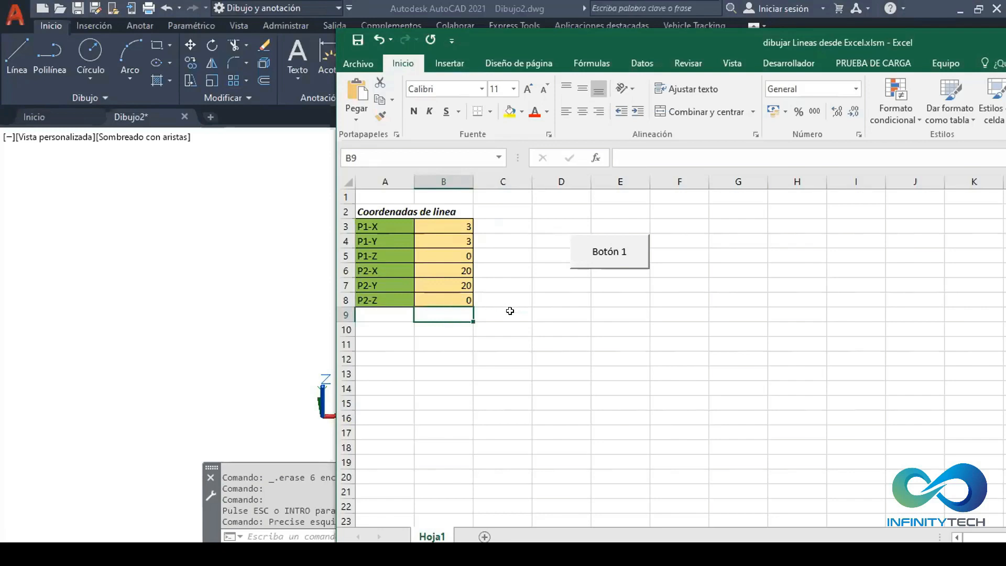
pyautogui.click(491, 313)
pyautogui.click(491, 270)
pyautogui.click(512, 375)
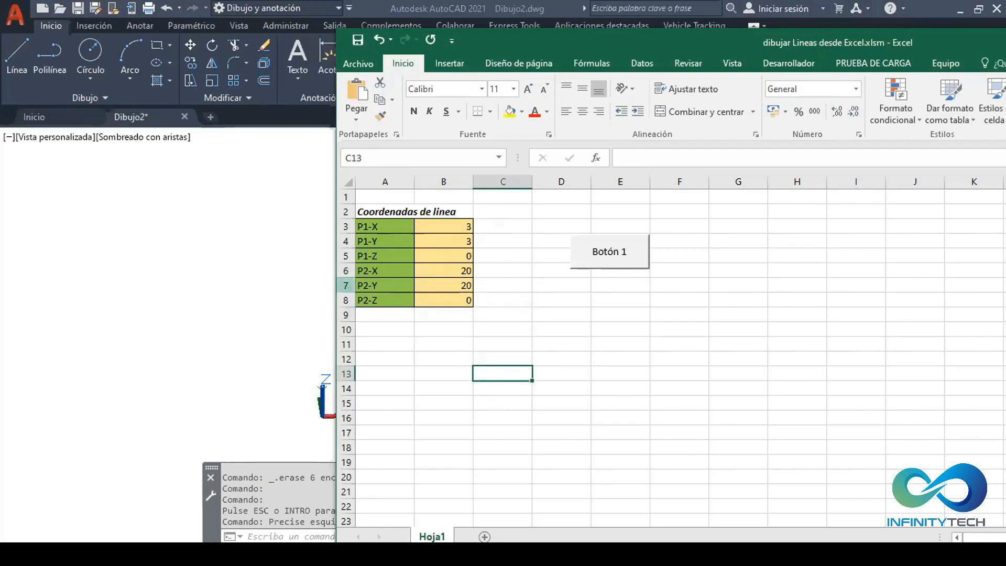
# - Switch to Silla3d.xlsm and reposition its window to show the chair data table and the whole dimensioned chair picture
pyautogui.click(256, 278)
pyautogui.hotkey('alt', 'Tab')
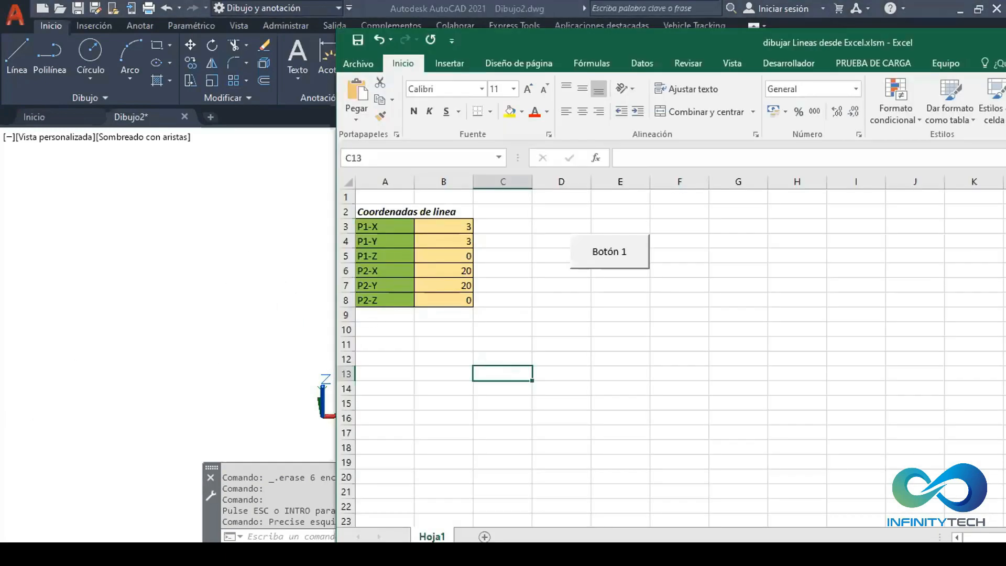
pyautogui.hotkey('alt', 'Tab')
pyautogui.click(718, 38)
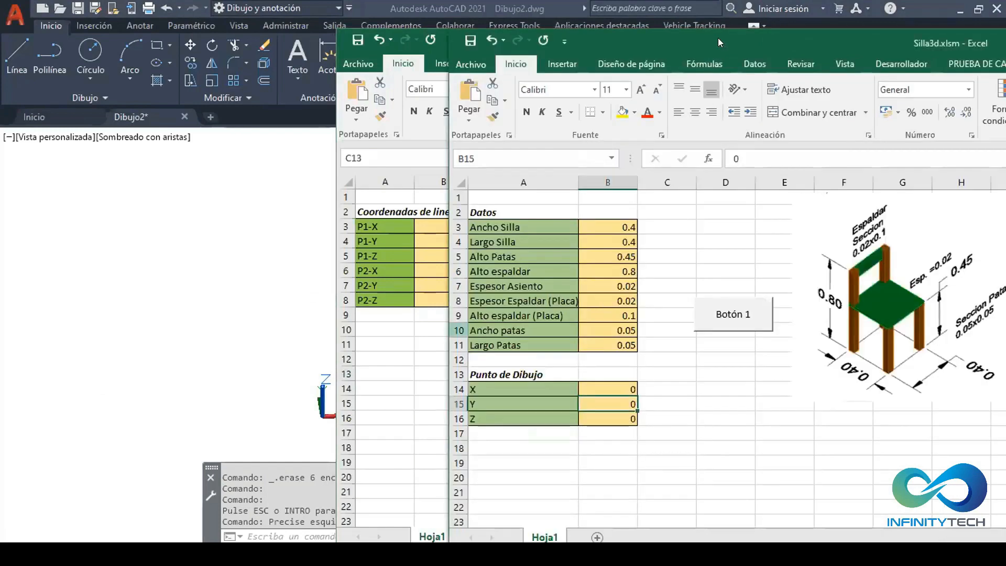
pyautogui.doubleClick(712, 37)
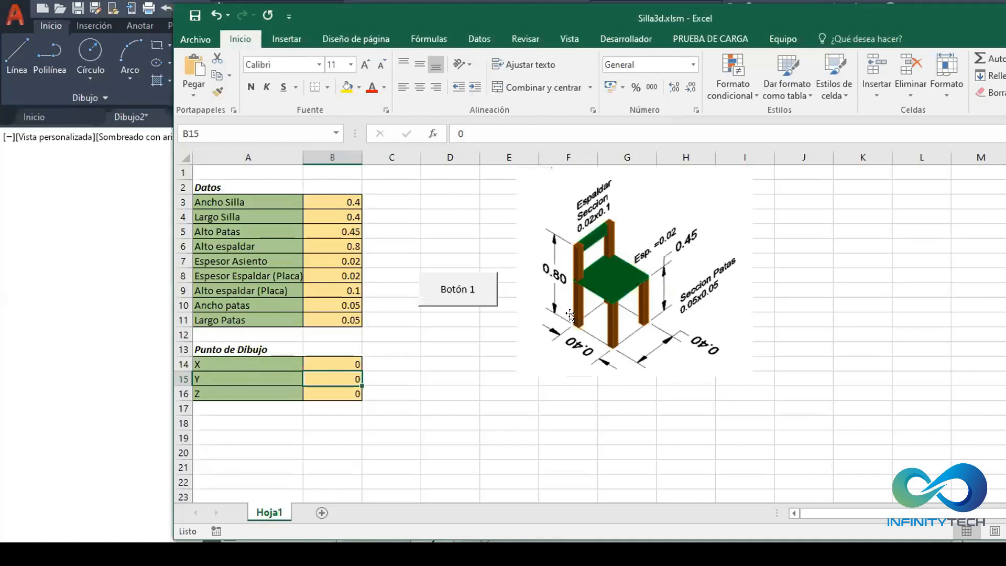
pyautogui.click(779, 350)
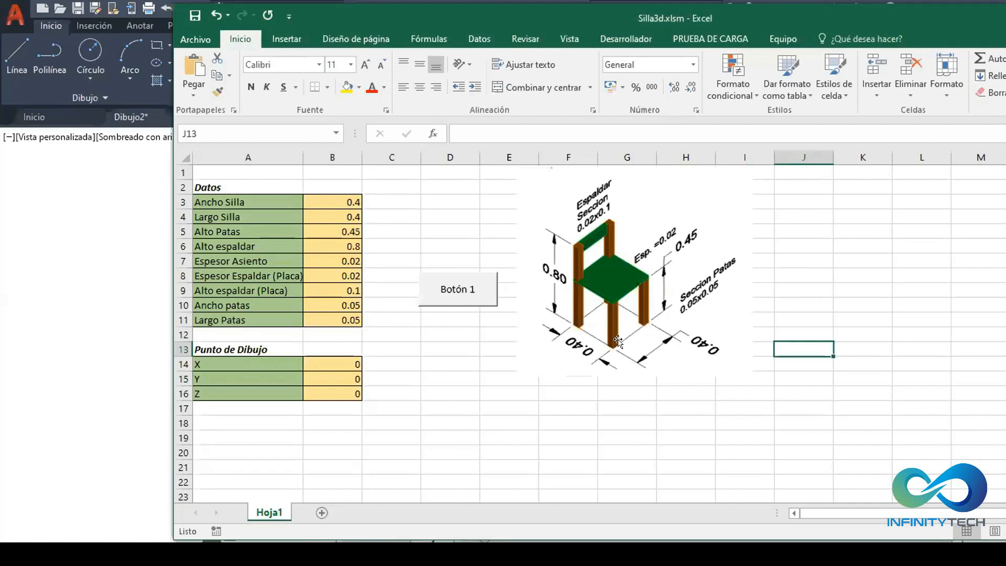
# - Return to the AutoCAD drawing, select the line with a crossing window and clear the selection
pyautogui.click(29, 402)
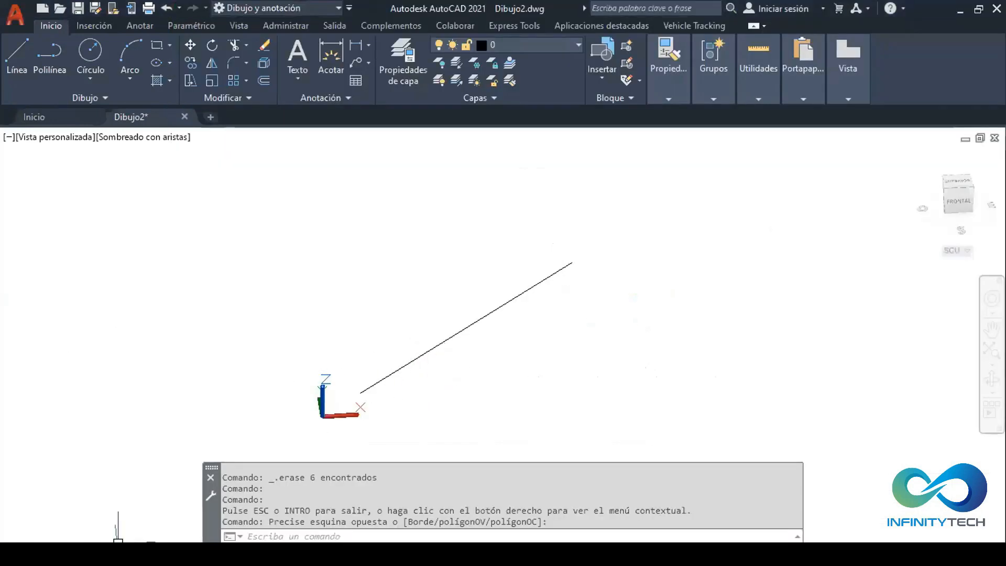
pyautogui.click(118, 555)
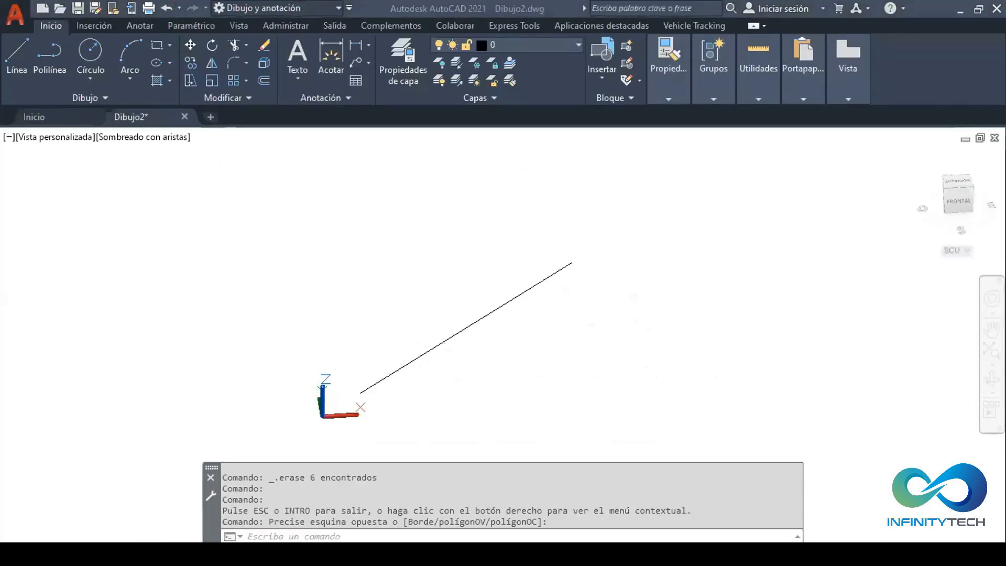
pyautogui.click(398, 269)
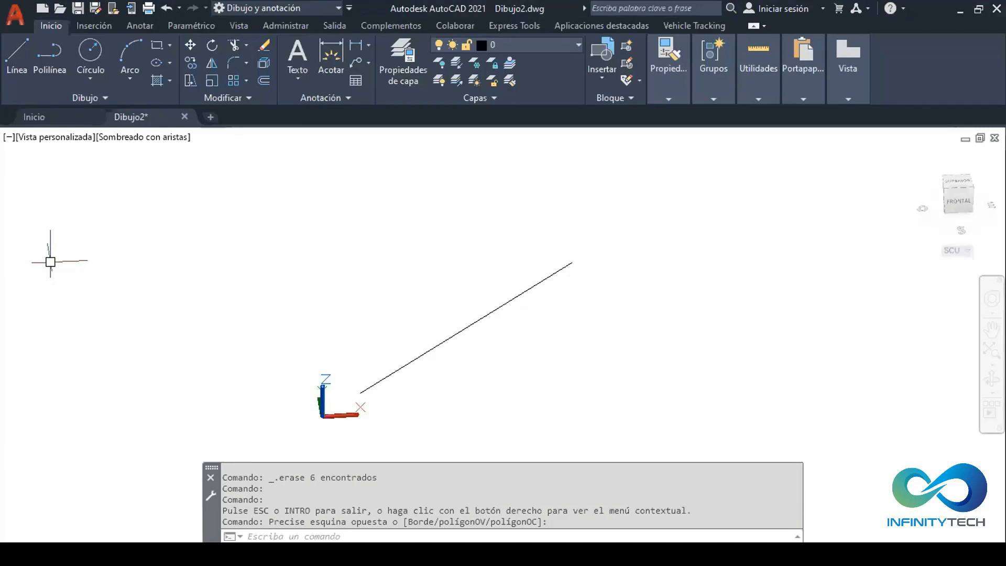
pyautogui.click(590, 338)
pyautogui.click(548, 294)
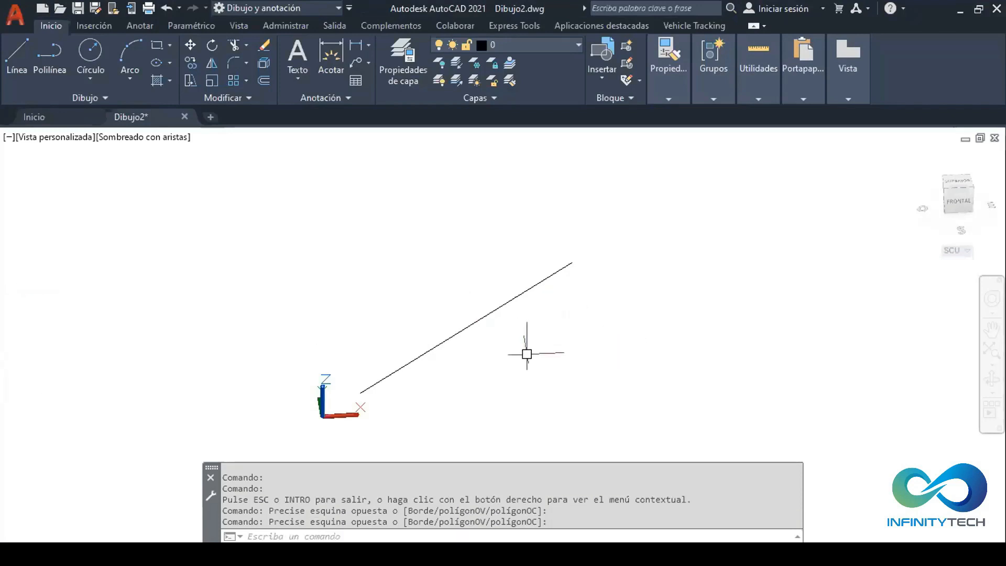
pyautogui.click(608, 422)
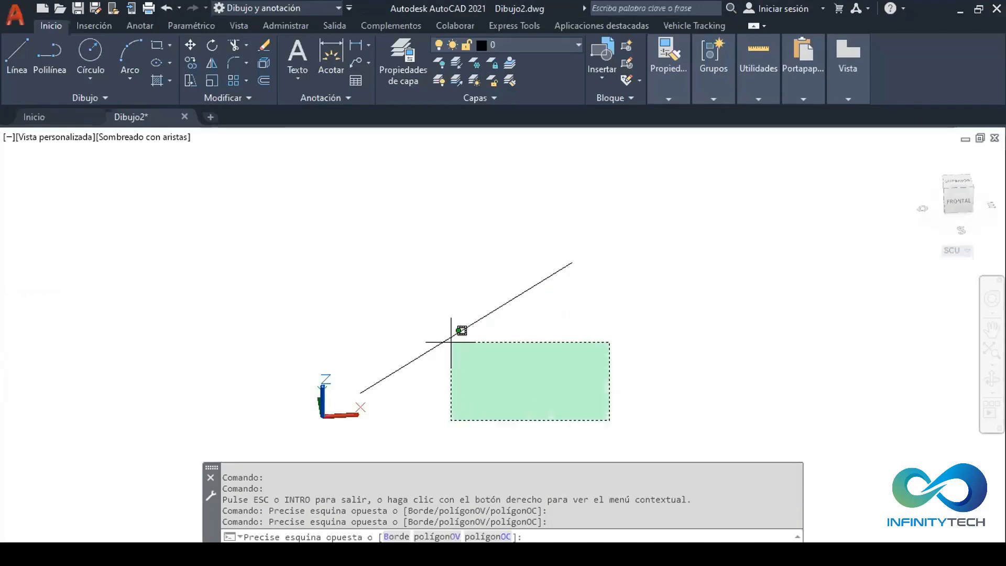
pyautogui.click(467, 346)
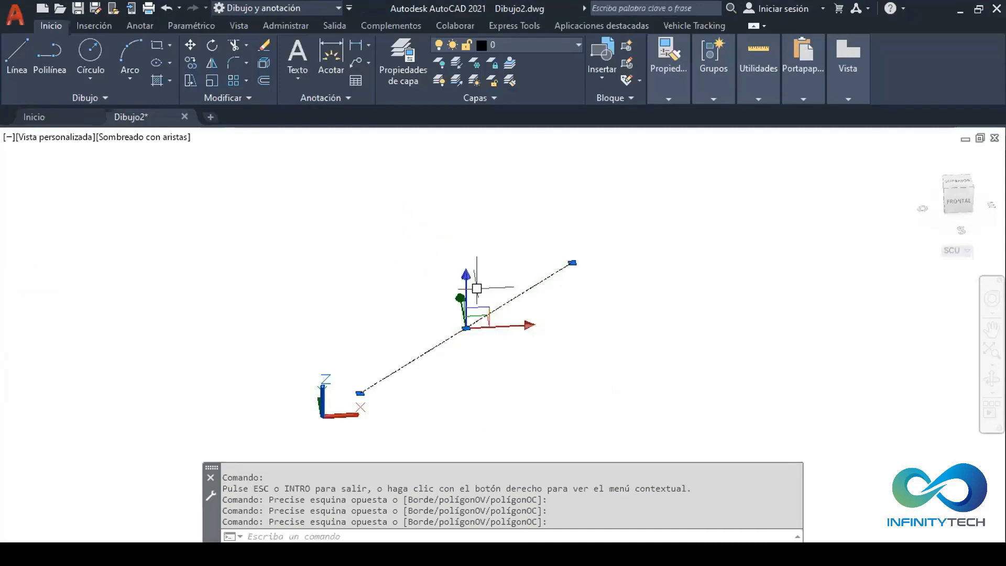
pyautogui.press('Escape')
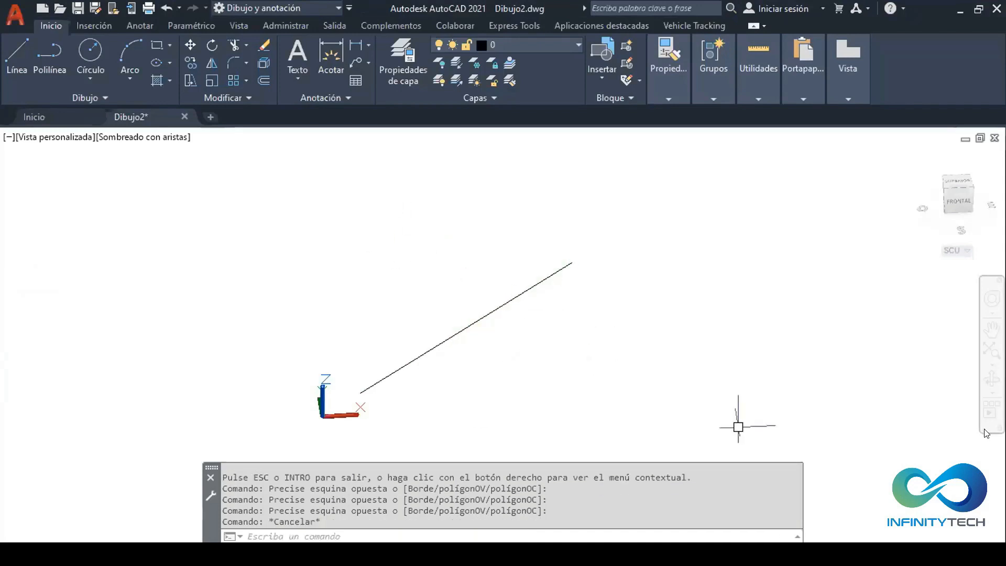
# - Orbit the drawing slightly to view the line from a higher angle
pyautogui.click(992, 378)
pyautogui.moveTo(582, 362); pyautogui.dragTo(589, 370)
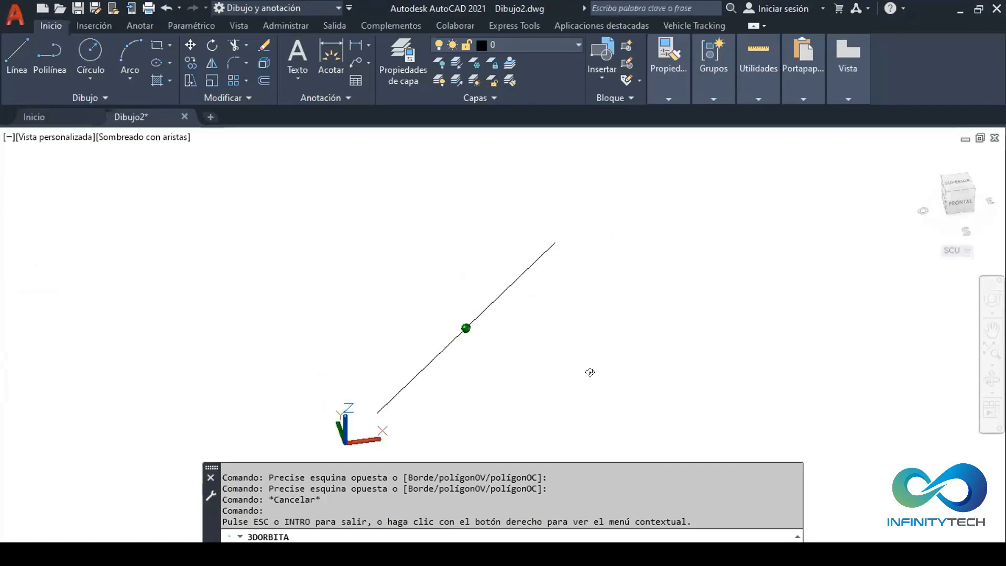
pyautogui.moveTo(470, 366); pyautogui.dragTo(469, 369)
pyautogui.press('Escape')
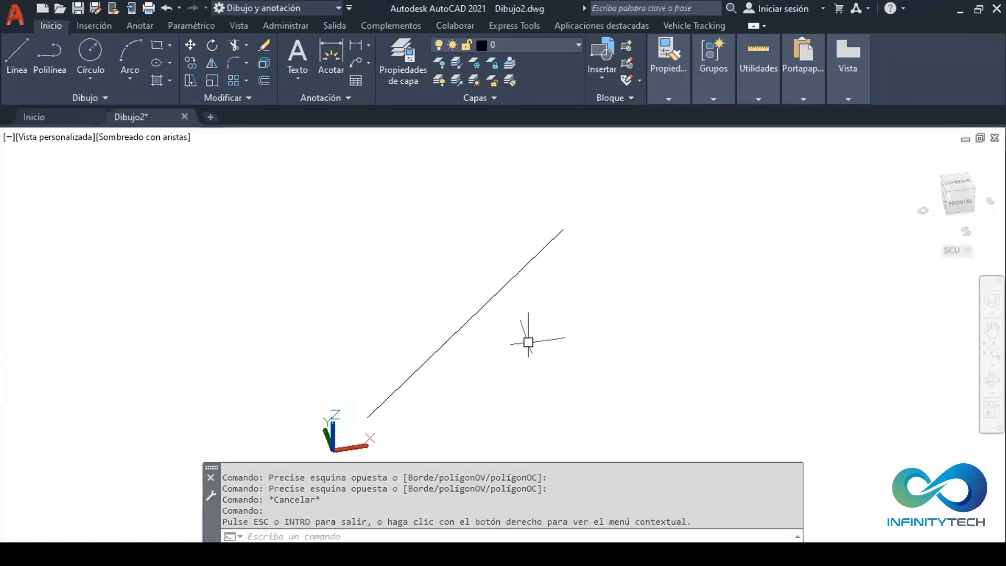
# - Draw a small circle below the upper half of the line
pyautogui.write('c')
pyautogui.press('Return')
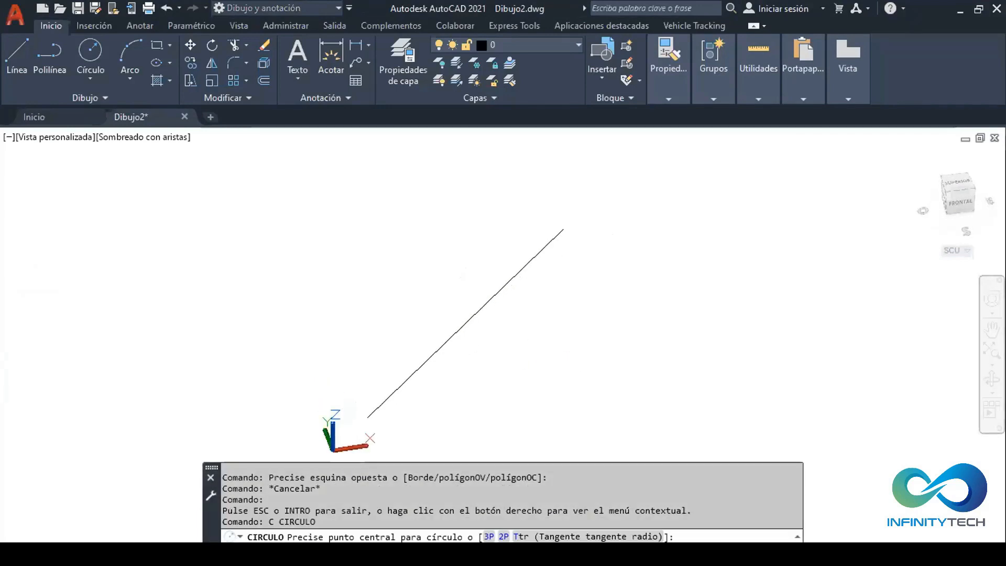
pyautogui.click(537, 357)
pyautogui.click(550, 340)
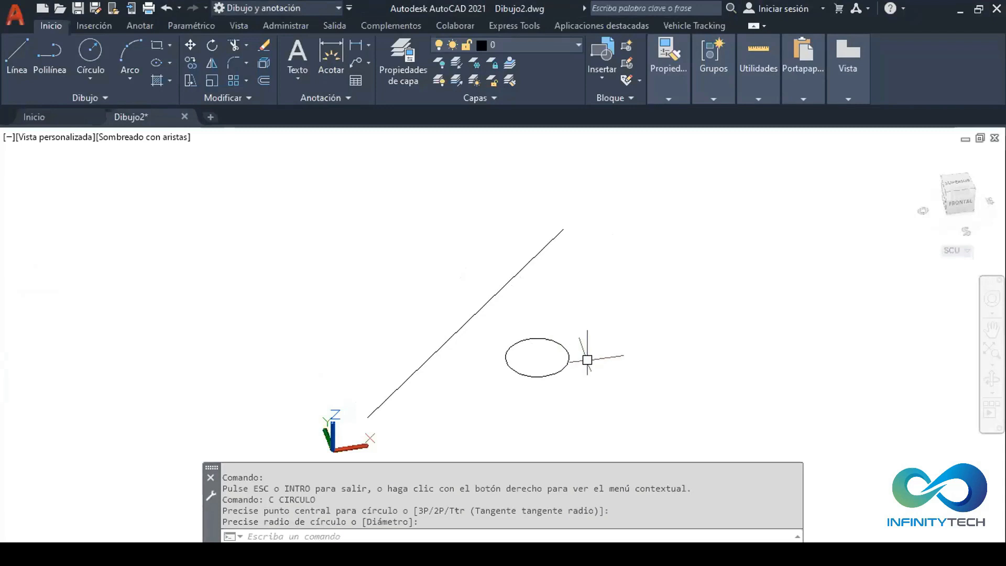
# - Select the circle with crossing windows, clearing the selection each time
pyautogui.click(590, 383)
pyautogui.click(502, 325)
pyautogui.press('Escape')
pyautogui.click(599, 391)
pyautogui.click(536, 348)
pyautogui.press('Escape')
# - Select the diagonal line with a crossing window and by picking it directly, clearing the selection each time
pyautogui.click(530, 306)
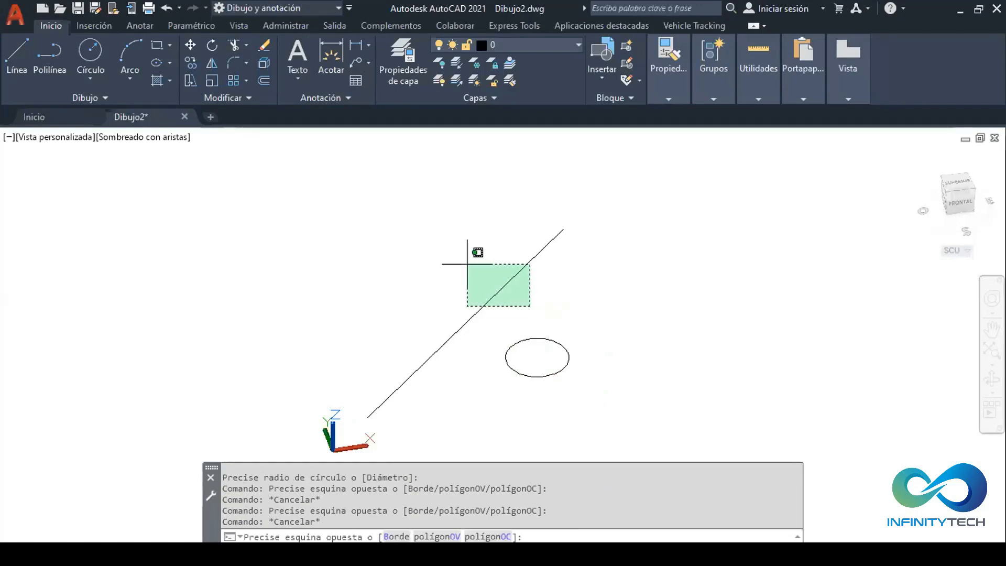
pyautogui.click(467, 263)
pyautogui.press('Escape')
pyautogui.click(510, 284)
pyautogui.press('Escape')
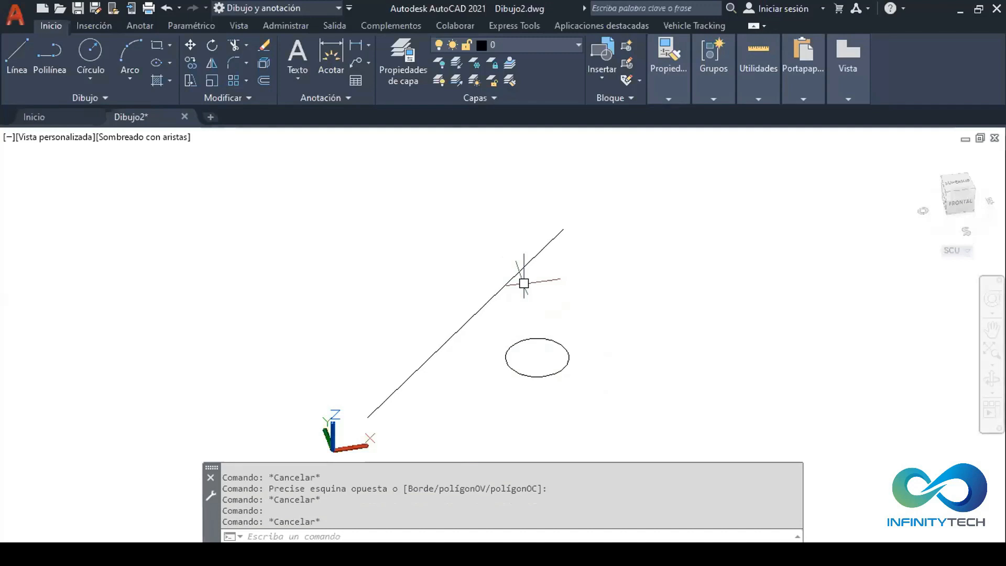
pyautogui.click(385, 399)
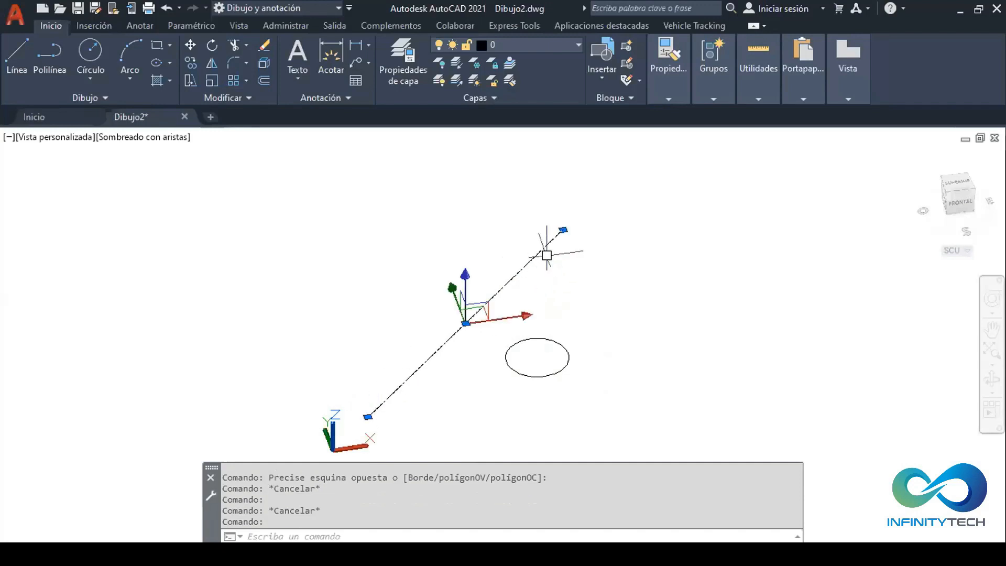
pyautogui.press('Escape')
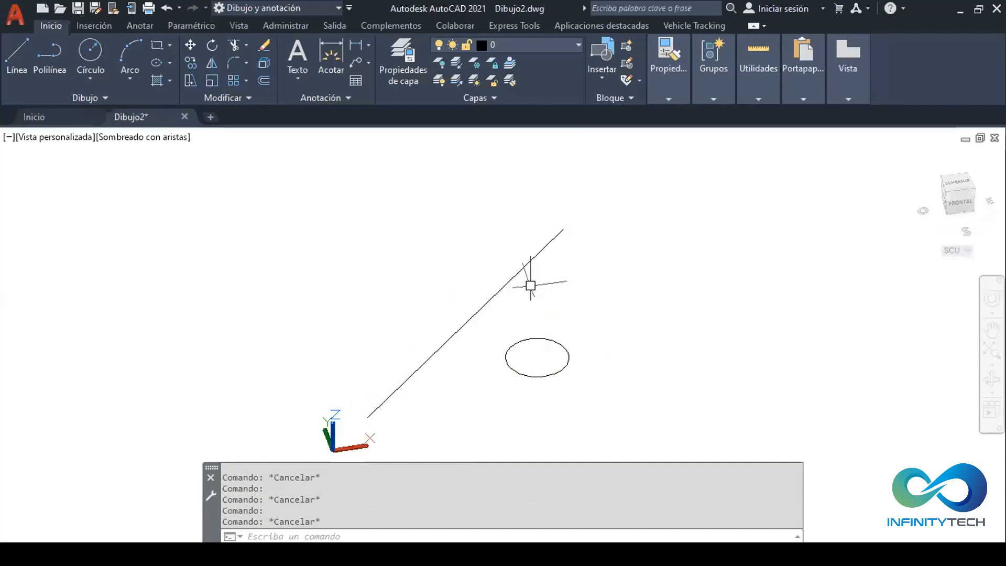
# - Select the line with a large crossing window over its upper half and clear the selection
pyautogui.click(622, 301)
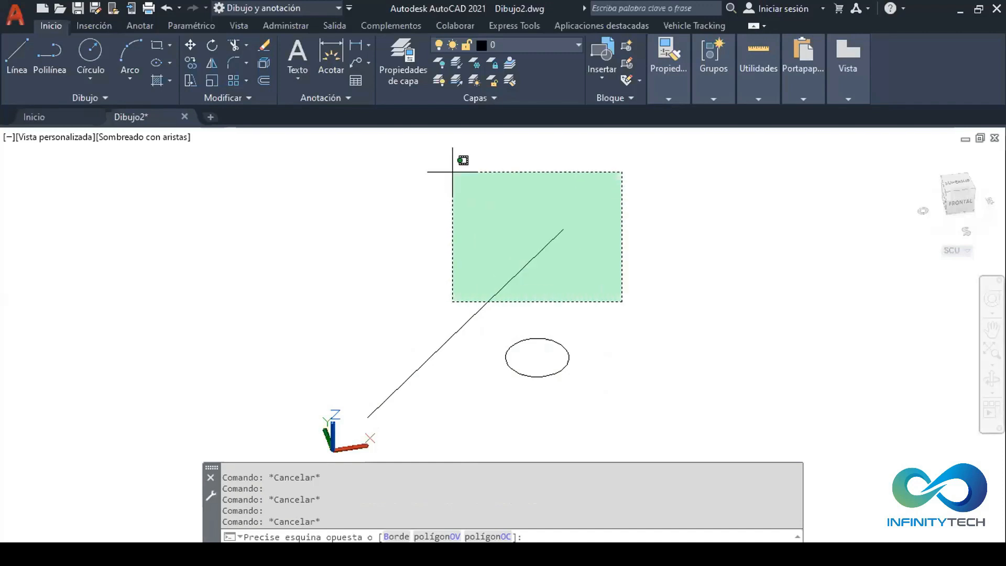
pyautogui.click(453, 172)
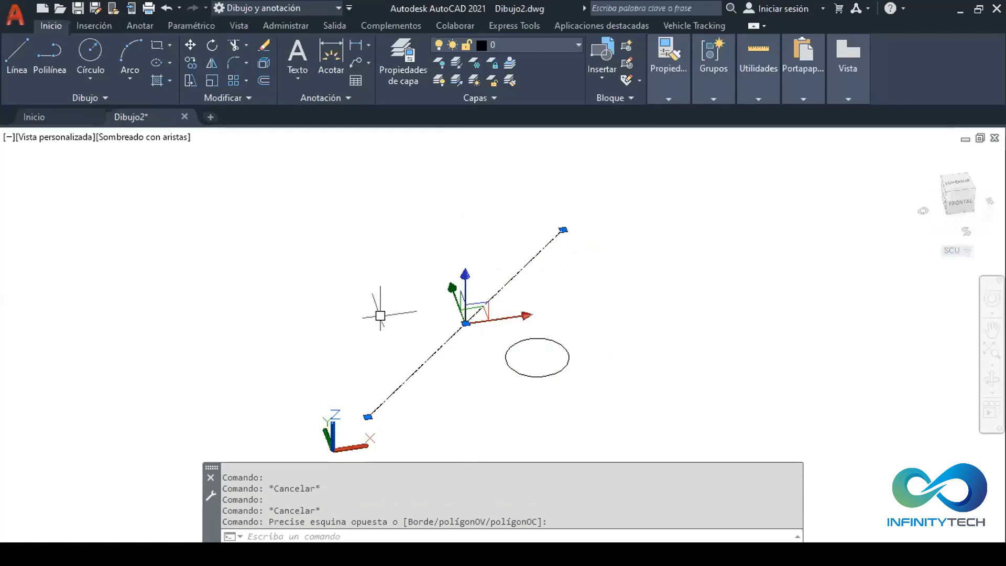
pyautogui.click(647, 263)
pyautogui.click(618, 234)
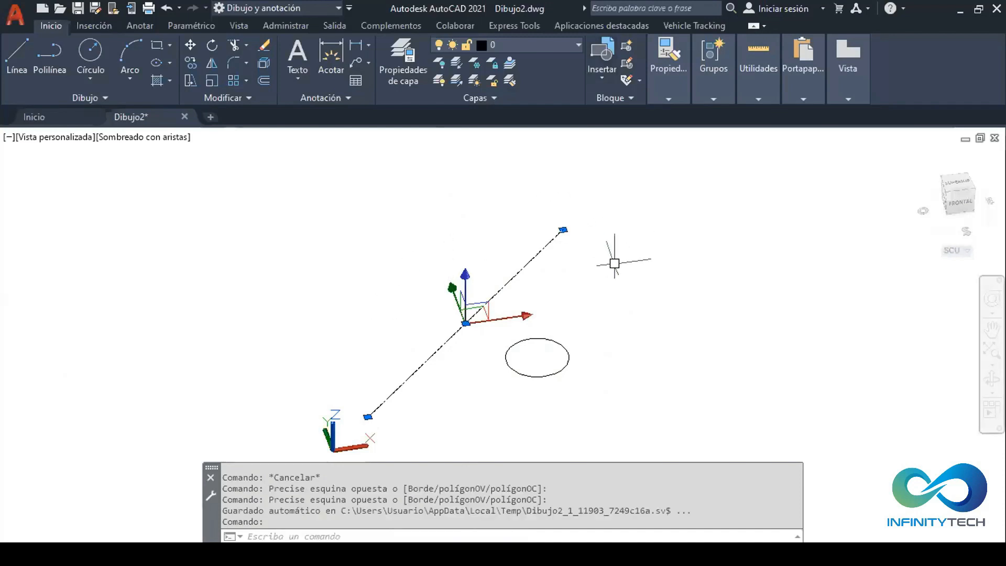
pyautogui.press('Escape')
pyautogui.click(613, 239)
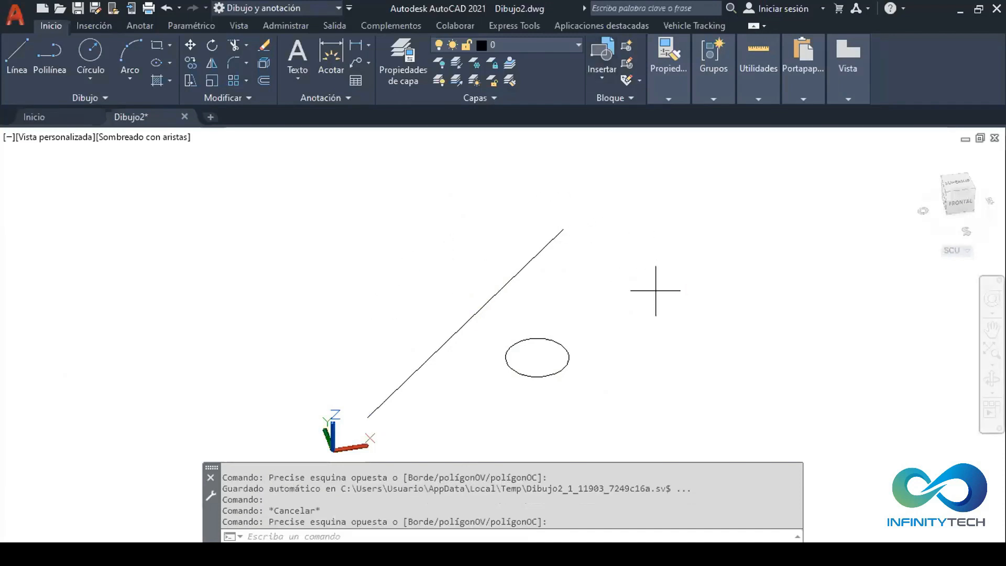
pyautogui.click(644, 257)
pyautogui.click(641, 266)
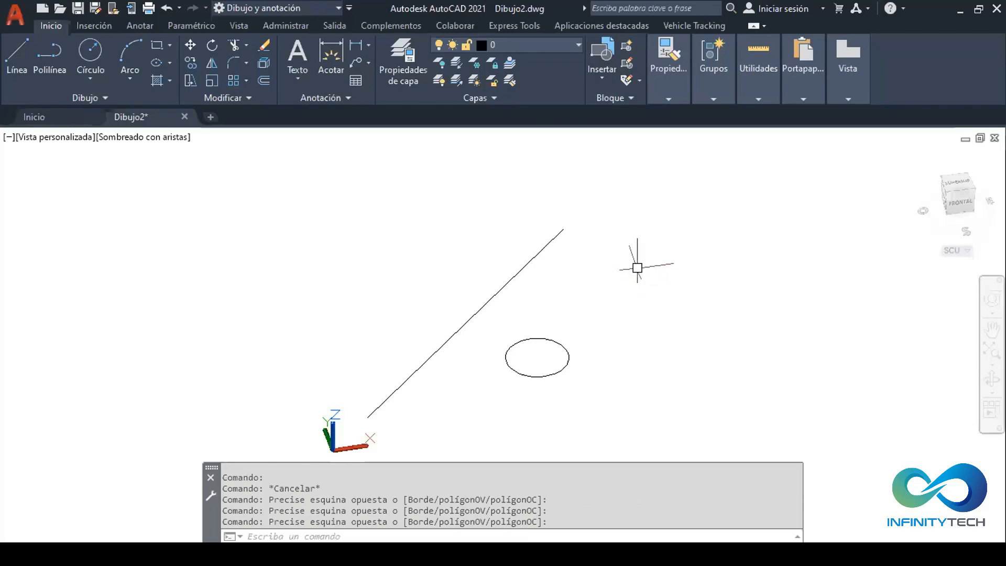
# - Run the VBAMAN command and open the Visual Basic editor from the VBA manager
pyautogui.write('VBAMAN')
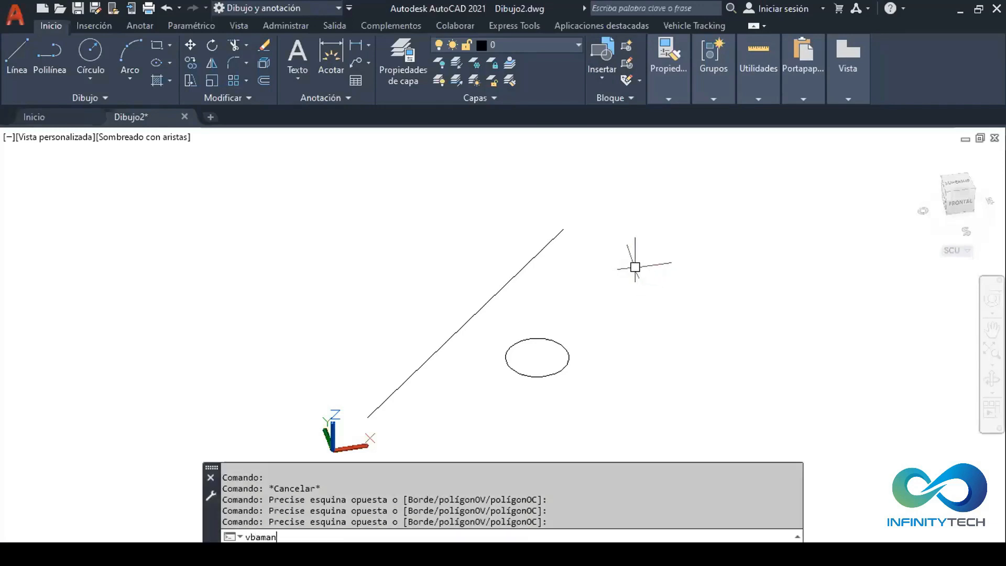
pyautogui.press('Return')
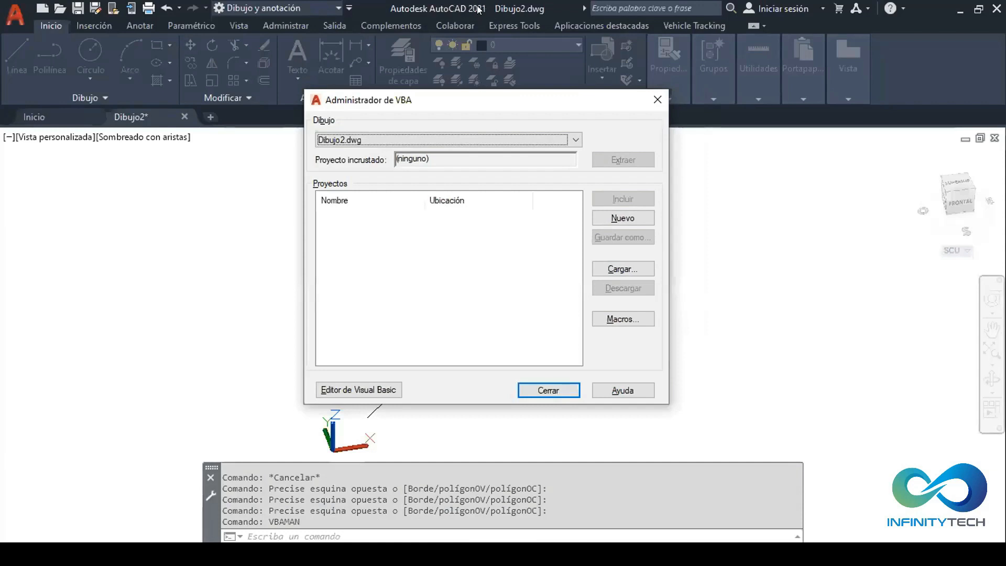
pyautogui.click(341, 375)
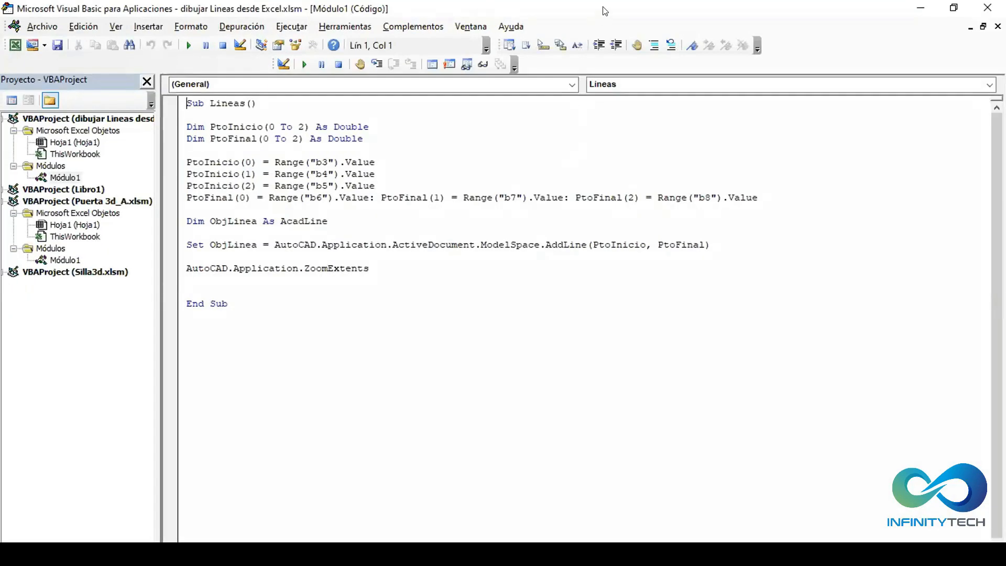
# - Float the Excel macro editor window lower on the screen and widen it, exposing AutoCAD's VBA editor behind it
pyautogui.moveTo(605, 11); pyautogui.dragTo(497, 178)
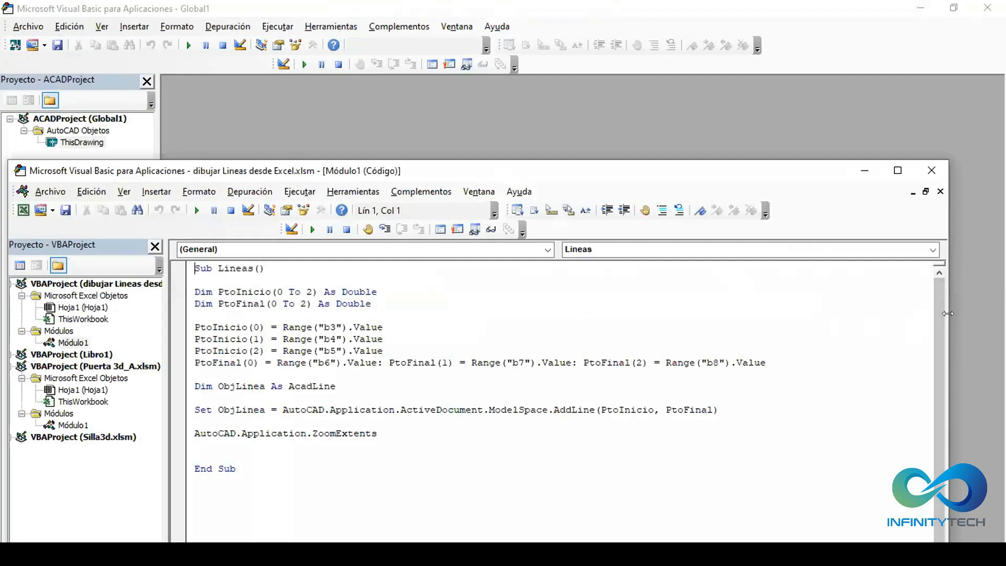
pyautogui.moveTo(948, 313); pyautogui.dragTo(1002, 314)
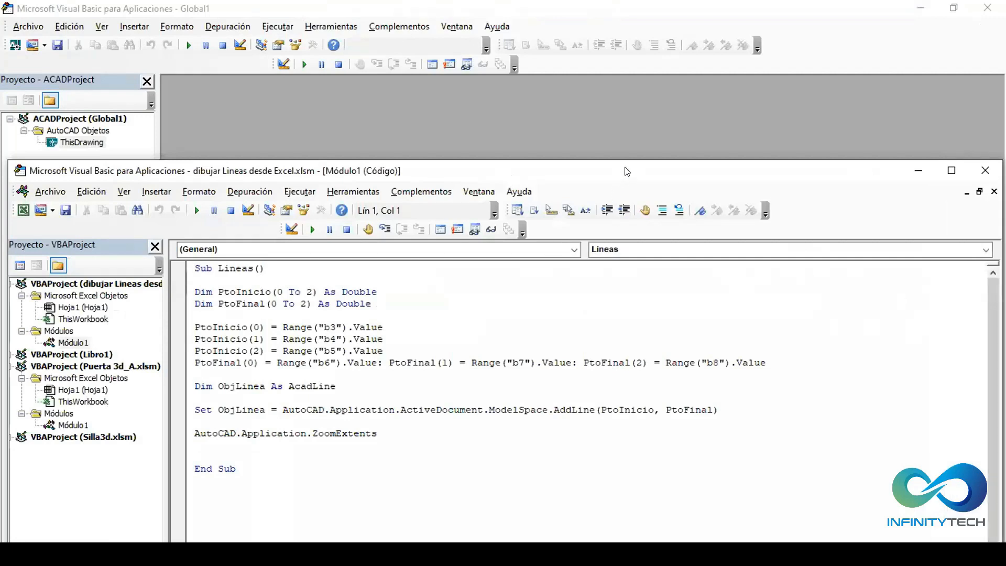
pyautogui.moveTo(627, 172); pyautogui.dragTo(620, 170)
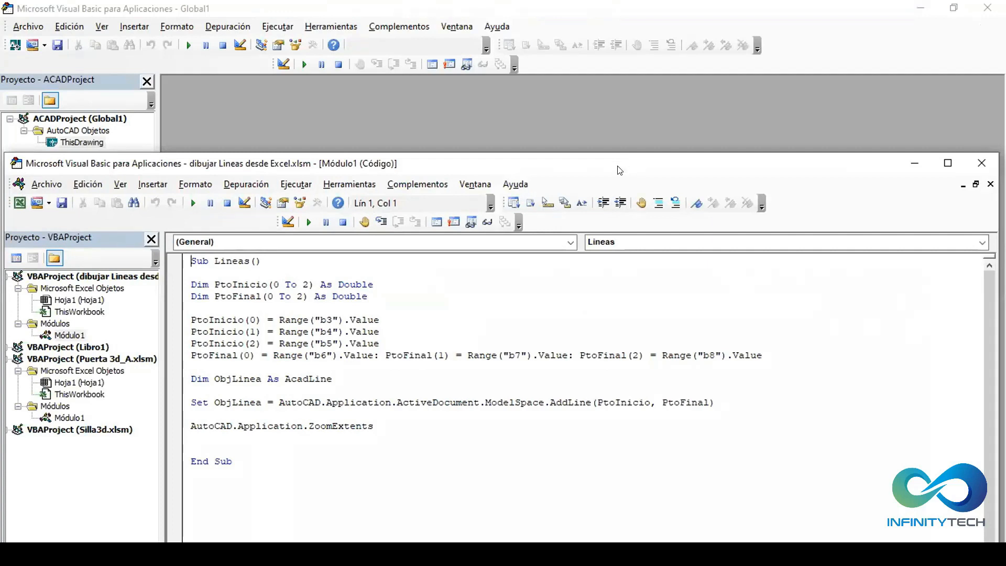
pyautogui.moveTo(620, 167); pyautogui.dragTo(619, 173)
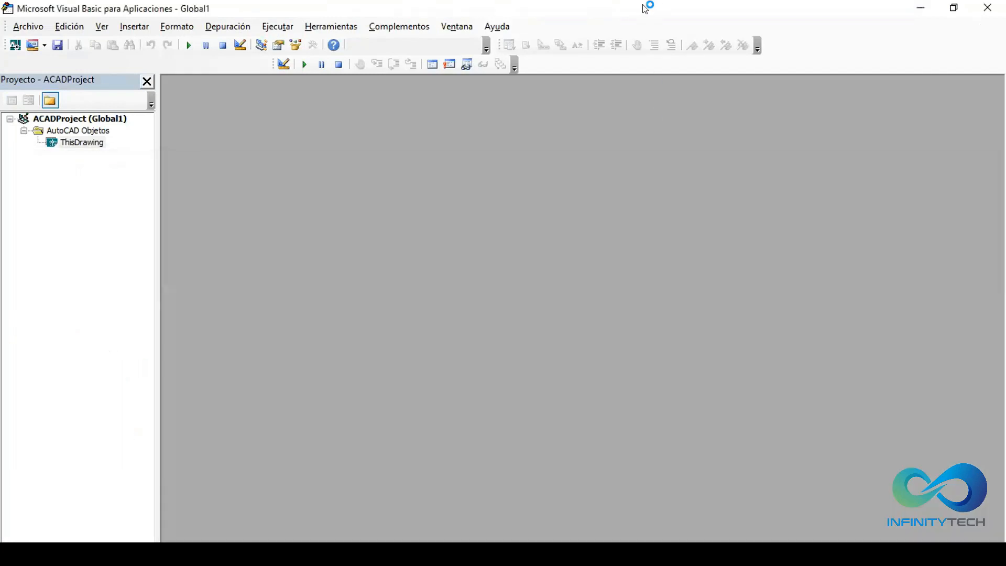
# - Restore AutoCAD's VBA editor to a floating window and place the Excel macro editor in front, below its toolbars
pyautogui.click(646, 6)
pyautogui.click(954, 8)
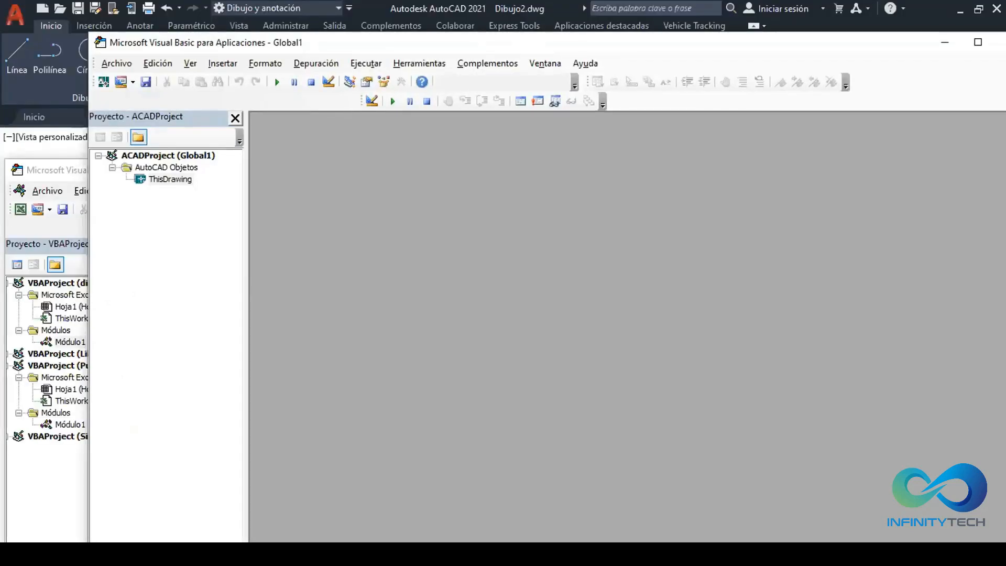
pyautogui.moveTo(524, 42); pyautogui.dragTo(513, 42)
pyautogui.hotkey('alt', 'Tab')
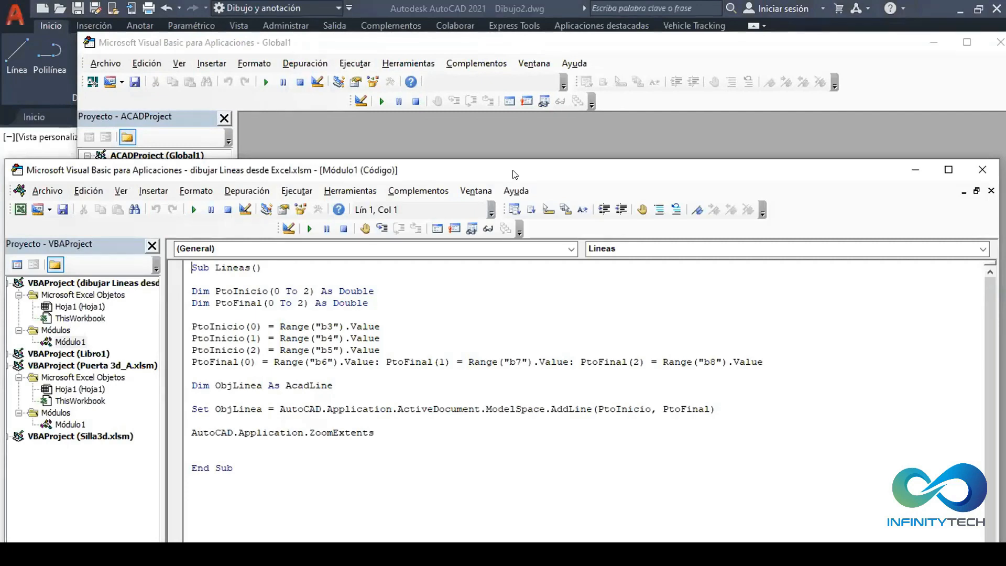
pyautogui.moveTo(515, 174); pyautogui.dragTo(579, 194)
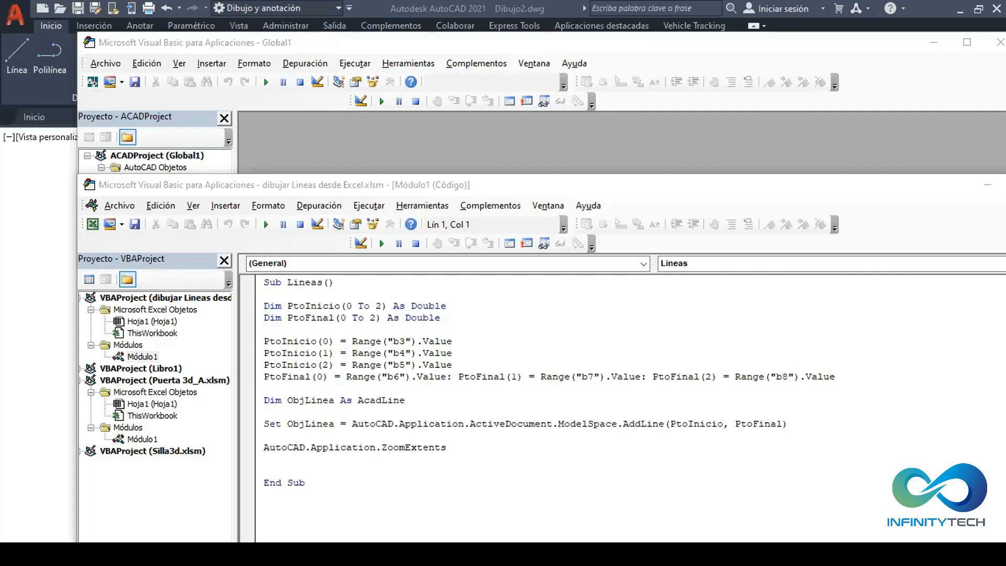
# - Shift the Excel macro editor aside and highlight the ModelSpace.AddLine call in the Lineas macro
pyautogui.click(430, 186)
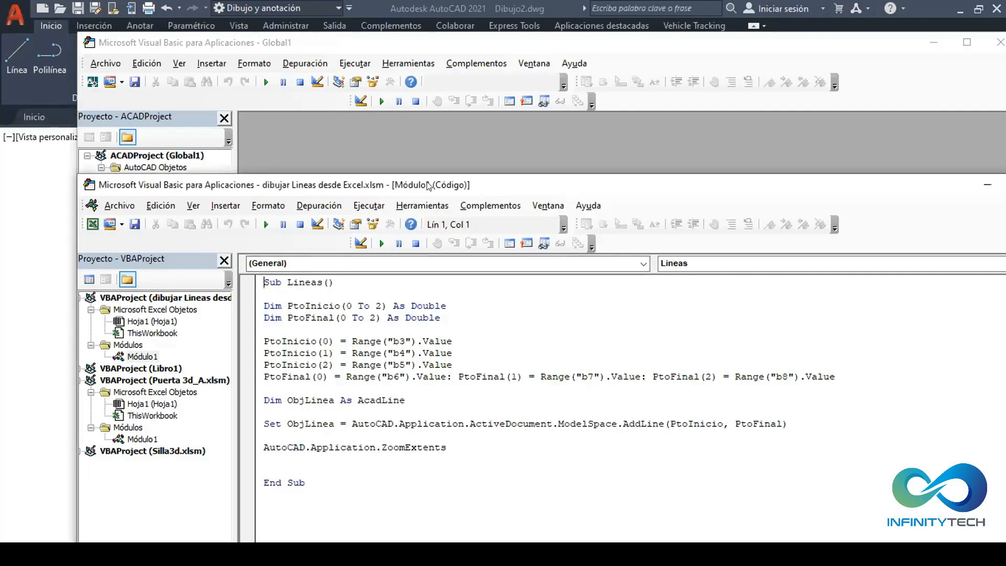
pyautogui.moveTo(429, 186); pyautogui.dragTo(597, 140)
pyautogui.click(559, 419)
pyautogui.moveTo(578, 381); pyautogui.dragTo(875, 384)
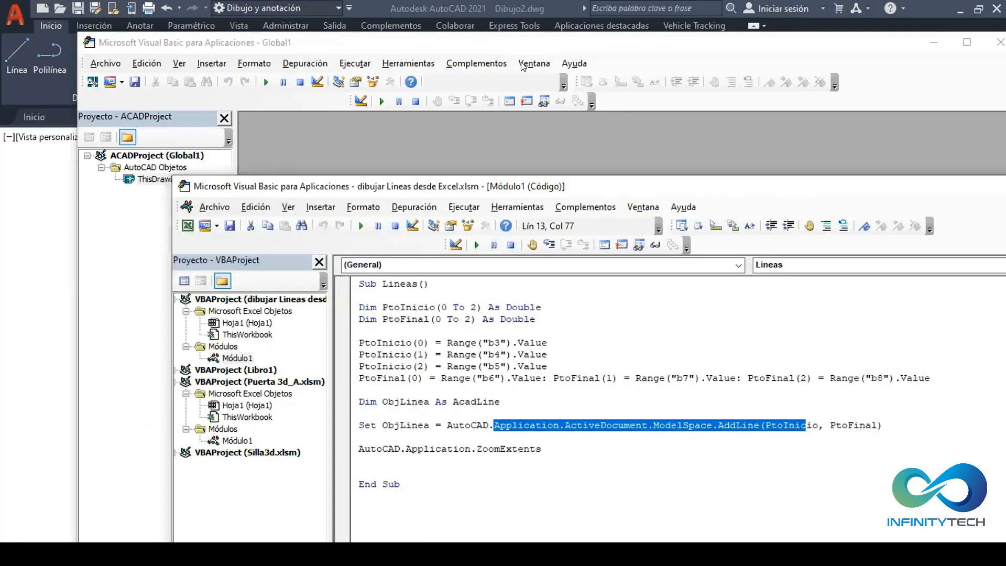
# - Reposition the Excel macro editor so that its Excel icon and the AutoCAD icon of the other editor both show
pyautogui.moveTo(441, 193); pyautogui.dragTo(435, 177)
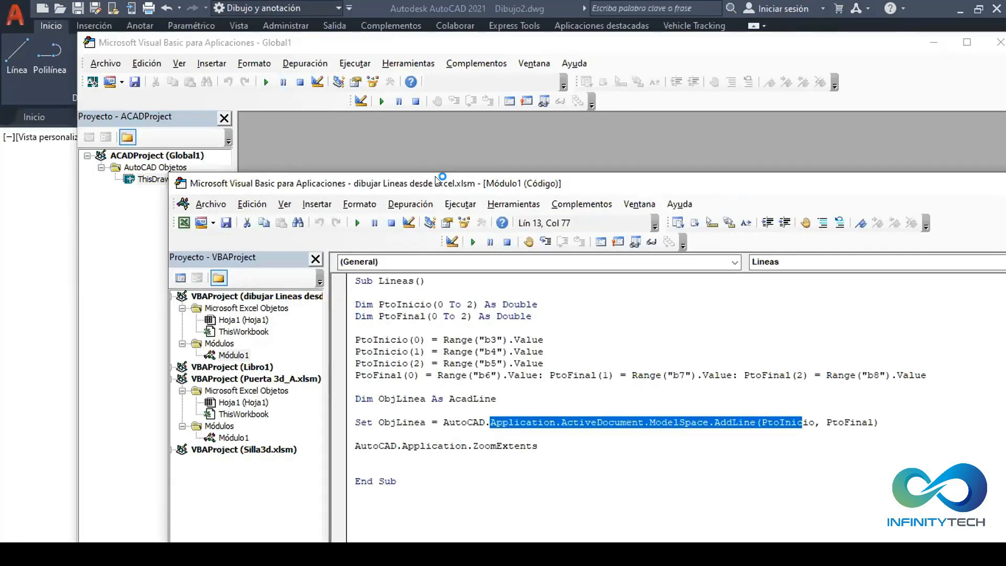
pyautogui.moveTo(436, 177); pyautogui.dragTo(484, 104)
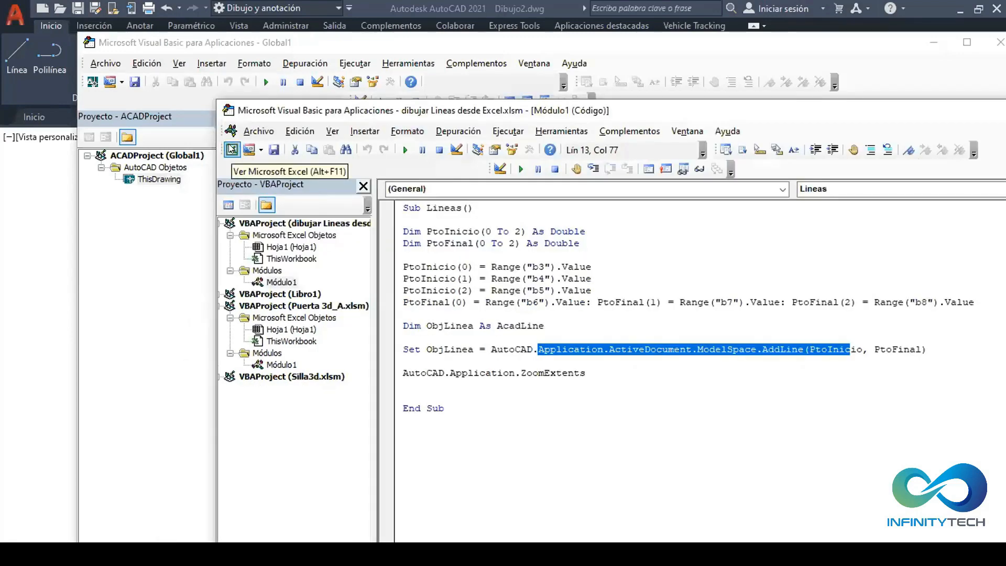
pyautogui.click(237, 144)
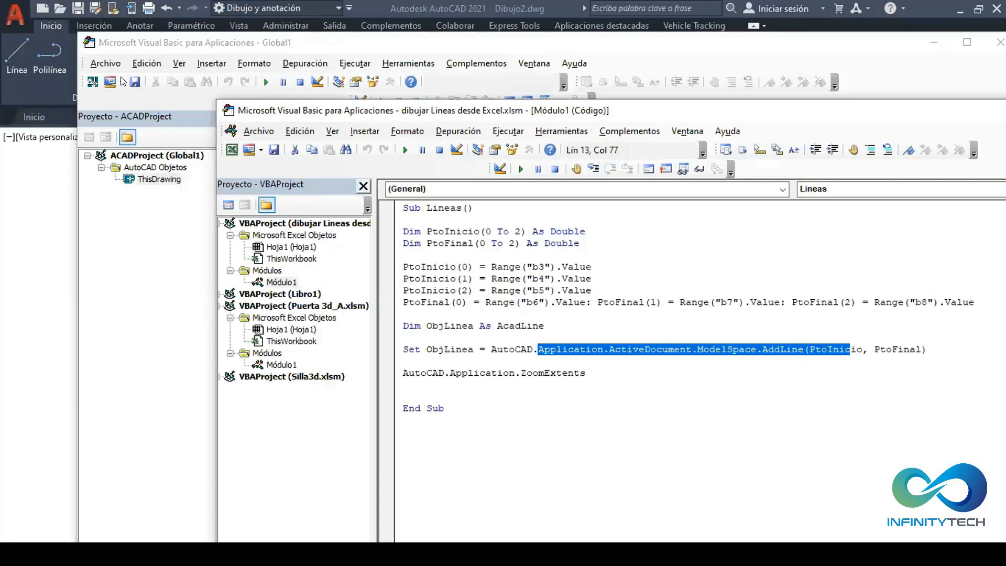
pyautogui.moveTo(318, 111); pyautogui.dragTo(325, 112)
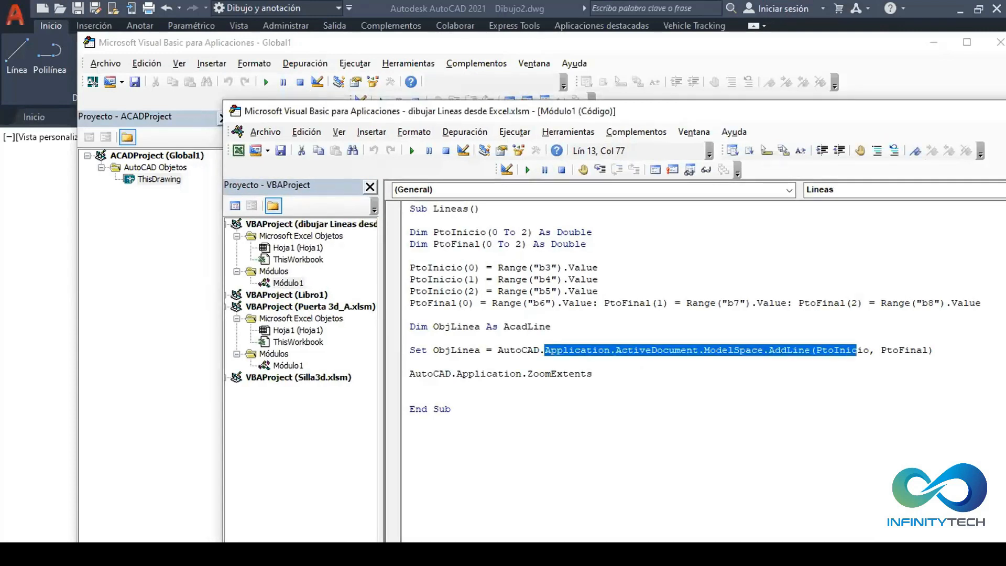
# - Circle the AutoCAD icon in green and the Excel icon in red with the screen annotation tool, then end the annotation
pyautogui.hotkey('alt', 'Tab')
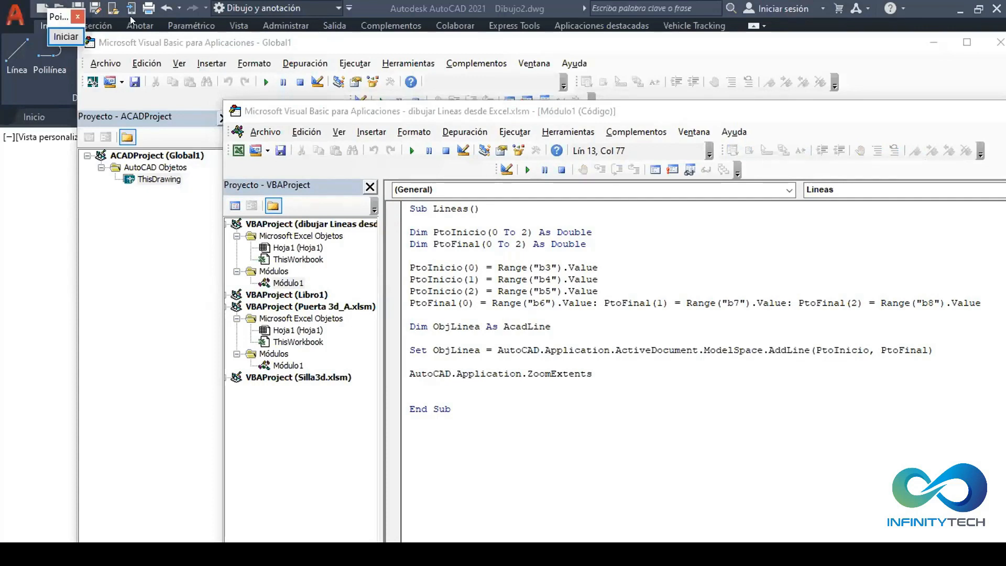
pyautogui.click(392, 18)
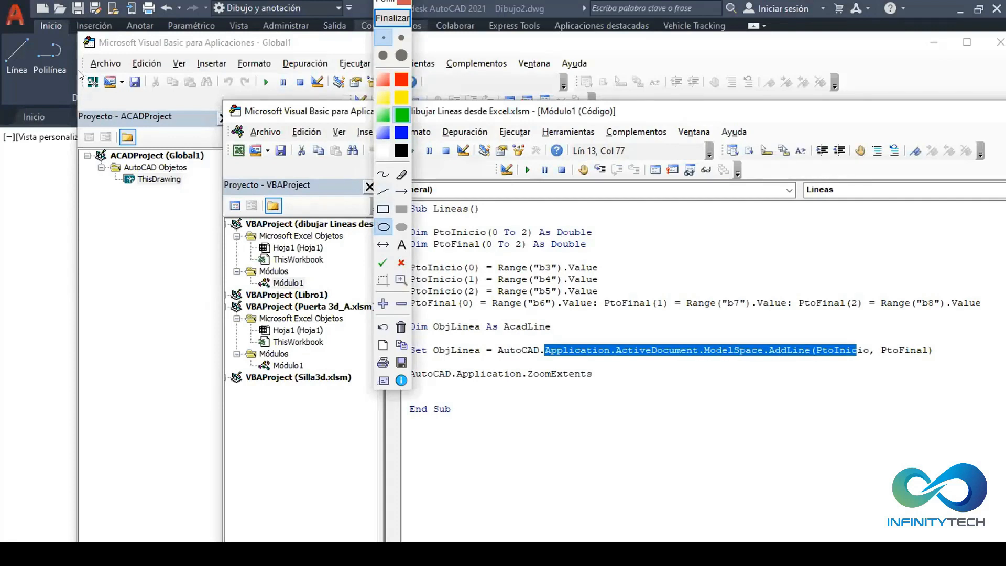
pyautogui.moveTo(81, 69); pyautogui.dragTo(107, 100)
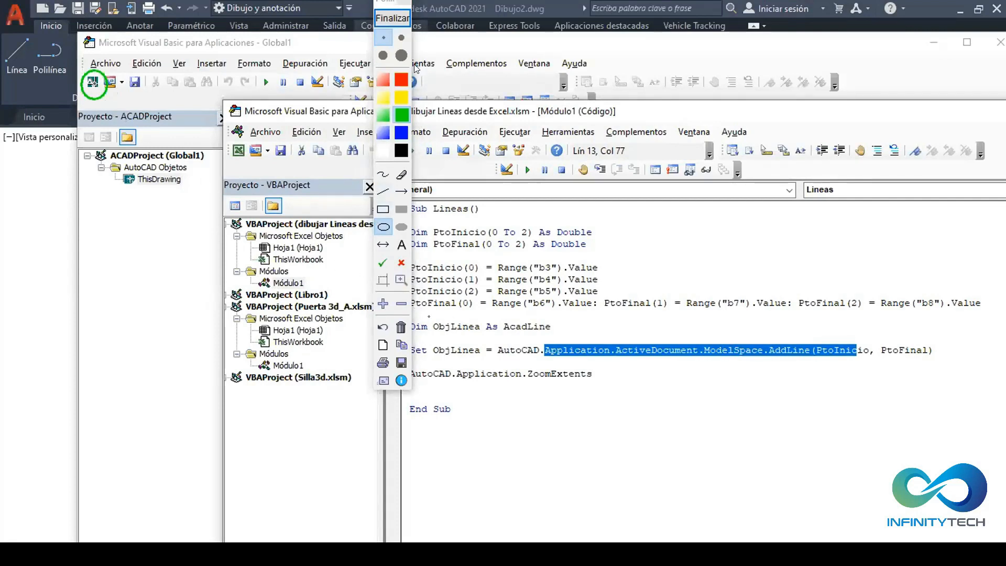
pyautogui.moveTo(388, 6); pyautogui.dragTo(620, 42)
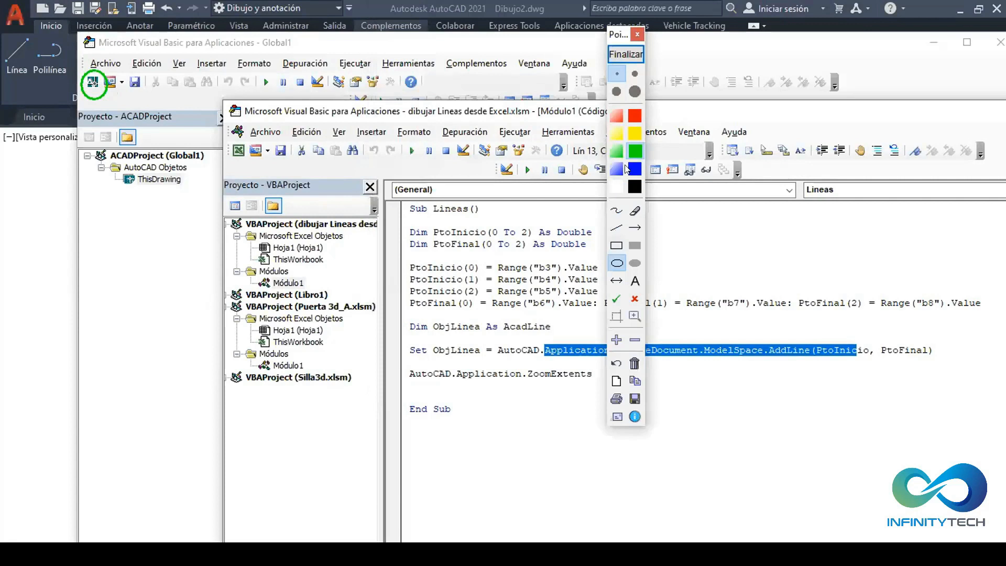
pyautogui.click(636, 115)
pyautogui.moveTo(224, 136); pyautogui.dragTo(254, 171)
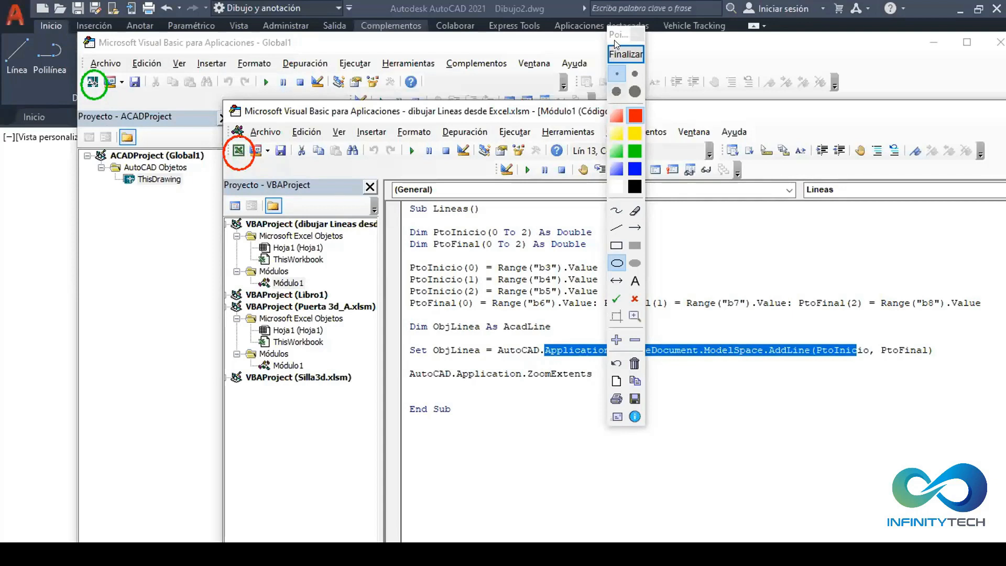
pyautogui.click(620, 54)
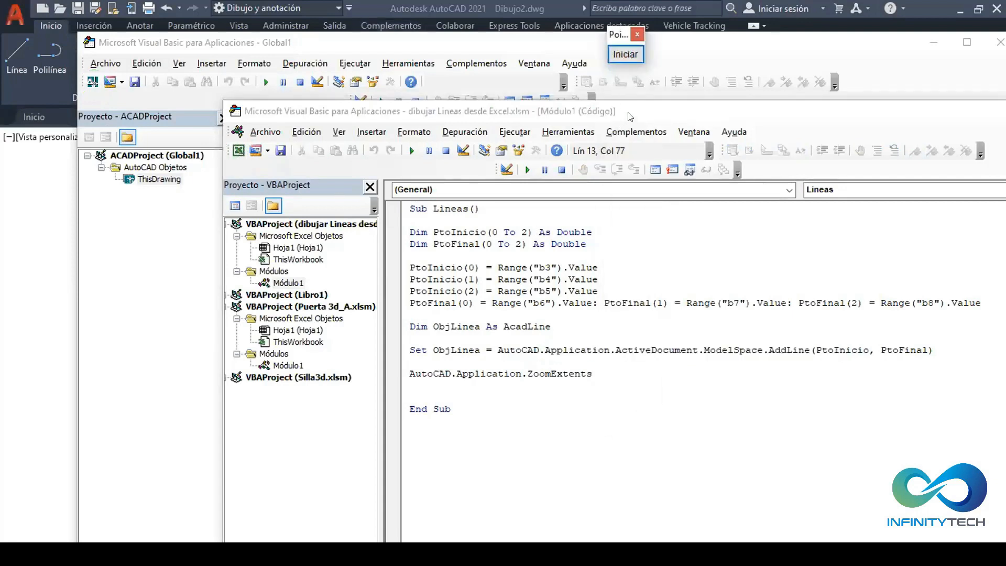
# - Examine the AutoCAD.Application.ActiveDocument.ModelSpace.AddLine expression of the Set ObjLinea statement by highlighting it repeatedly
pyautogui.click(606, 359)
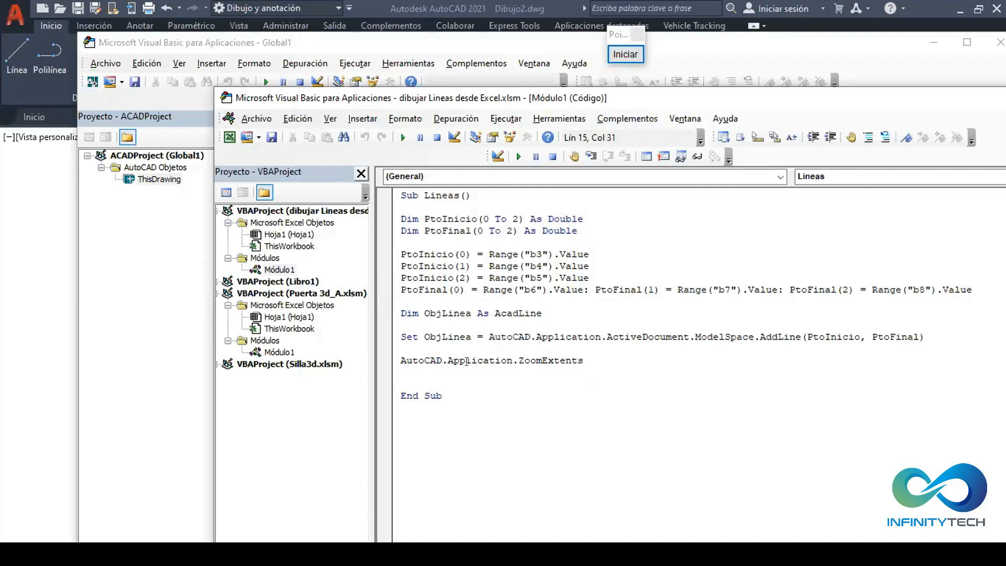
pyautogui.moveTo(493, 337); pyautogui.dragTo(859, 337)
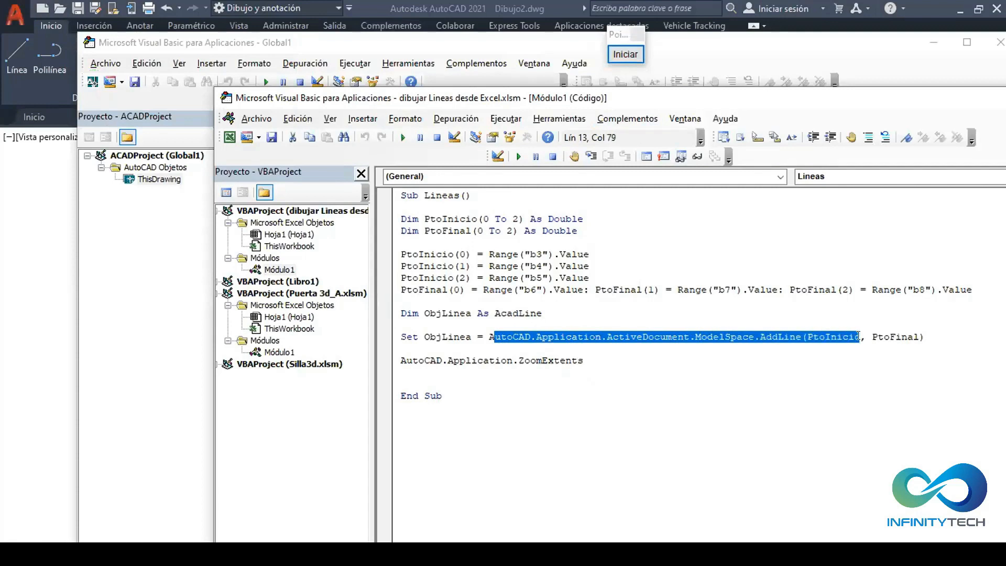
pyautogui.click(800, 442)
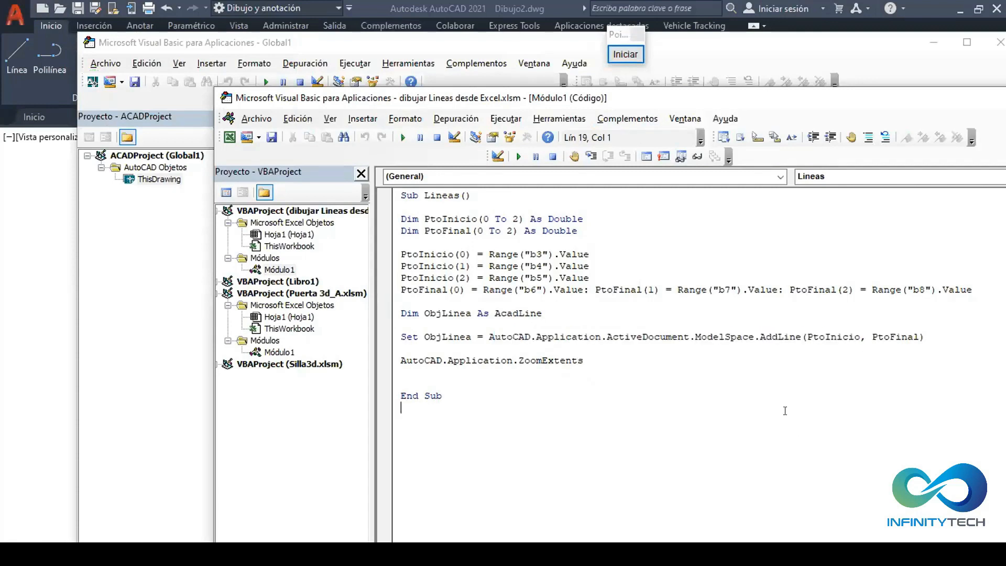
pyautogui.click(758, 372)
pyautogui.moveTo(488, 337); pyautogui.dragTo(928, 337)
pyautogui.click(587, 360)
pyautogui.moveTo(491, 337); pyautogui.dragTo(928, 337)
pyautogui.click(619, 376)
pyautogui.moveTo(483, 337); pyautogui.dragTo(777, 336)
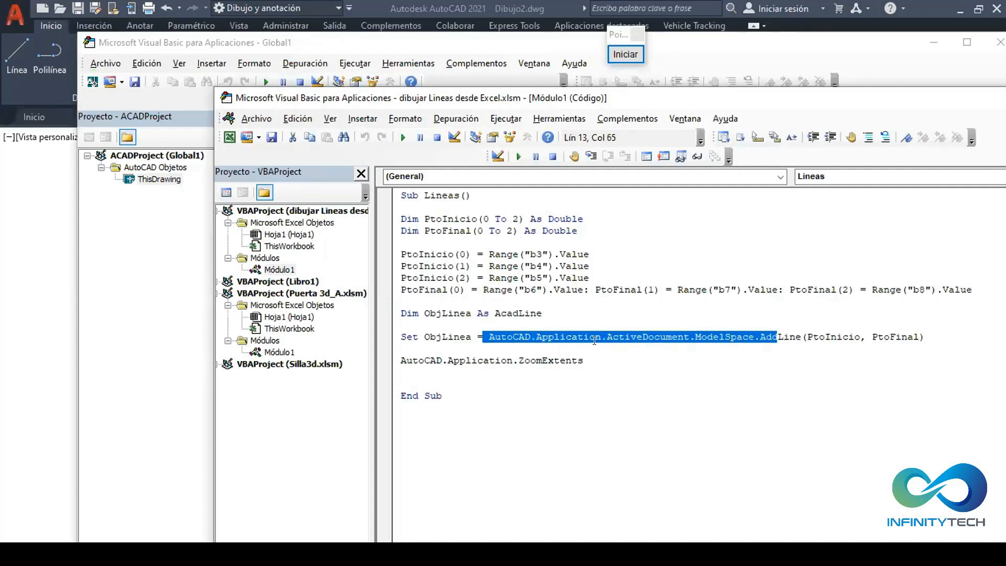
# - Bring the dibujar Lineas desde Excel workbook to the front, maximize it and open its Visual Basic editor
pyautogui.press('Down')
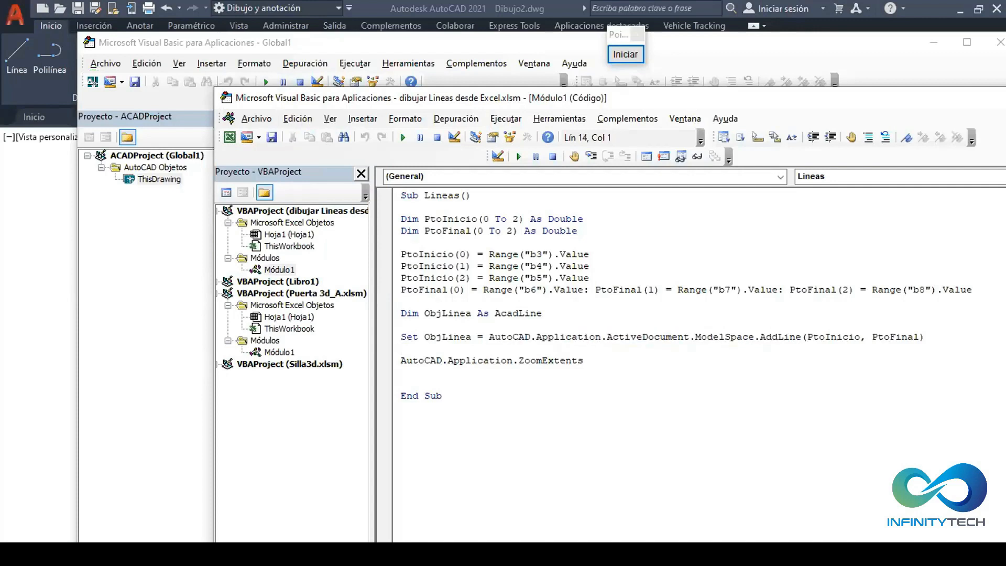
pyautogui.hotkey('alt', 'F11')
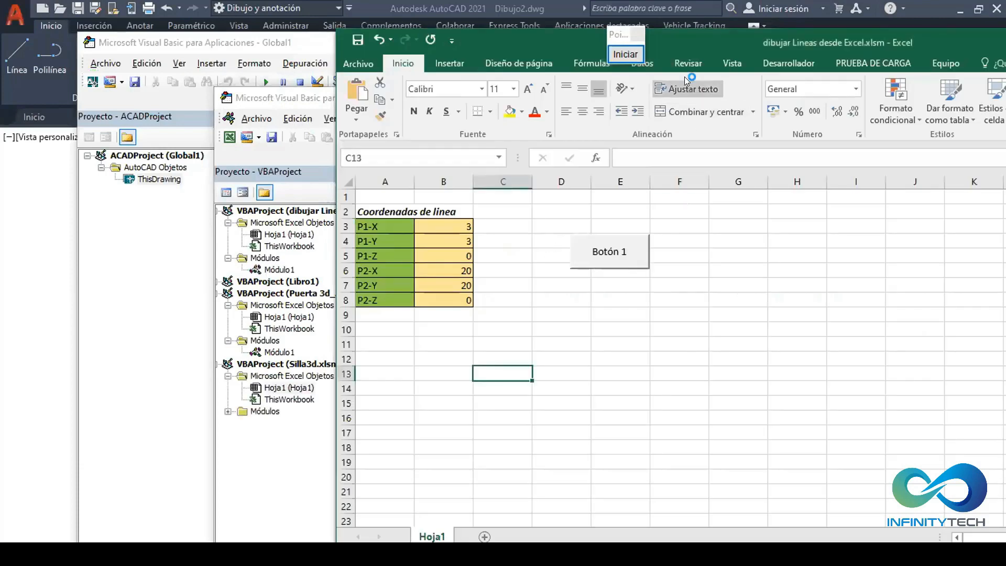
pyautogui.doubleClick(675, 47)
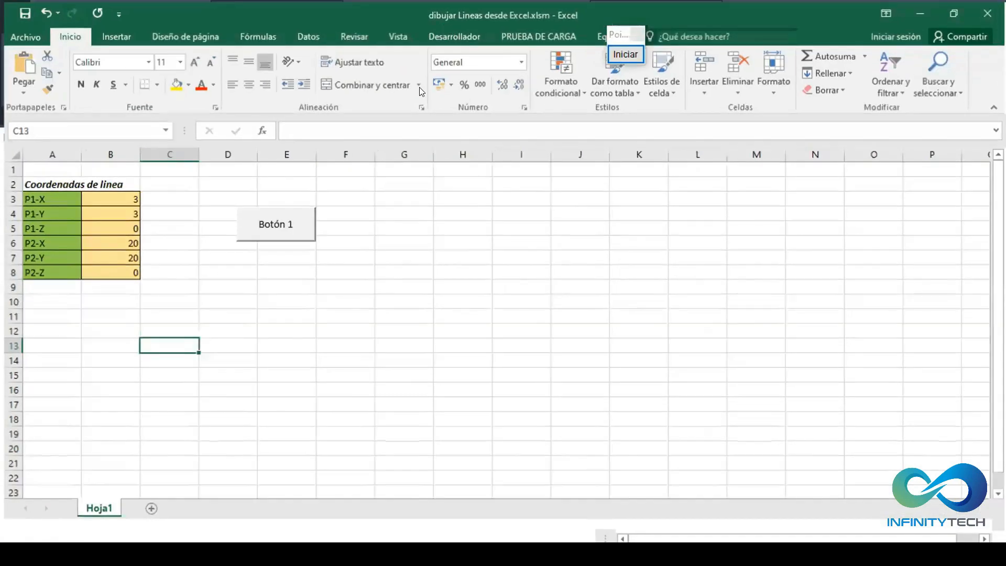
pyautogui.click(452, 35)
pyautogui.click(23, 92)
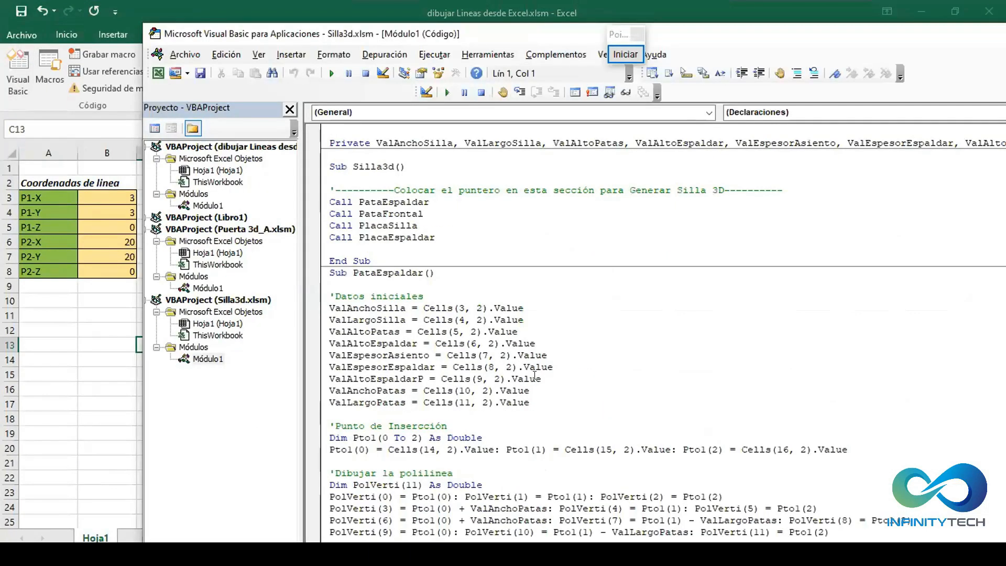
# - Examine the polyline, region, extrusion and copy code in Módulo1 of Silla3d.xlsm, and close the Excel macro editor
pyautogui.scroll(-3, 534, 375)
pyautogui.scroll(-5, 535, 375)
pyautogui.doubleClick(440, 309)
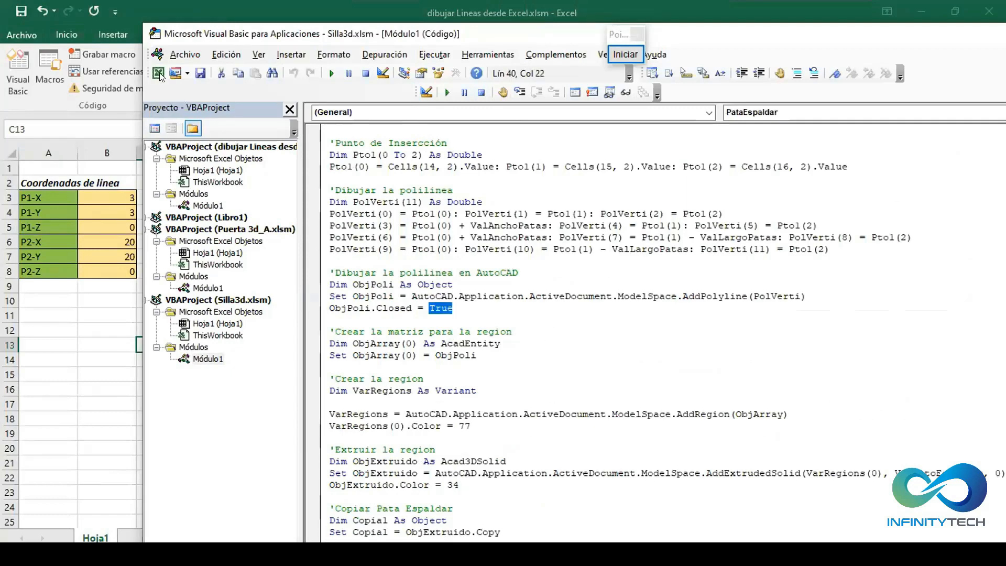
pyautogui.scroll(-3, 502, 354)
pyautogui.click(502, 355)
pyautogui.scroll(-15, 503, 353)
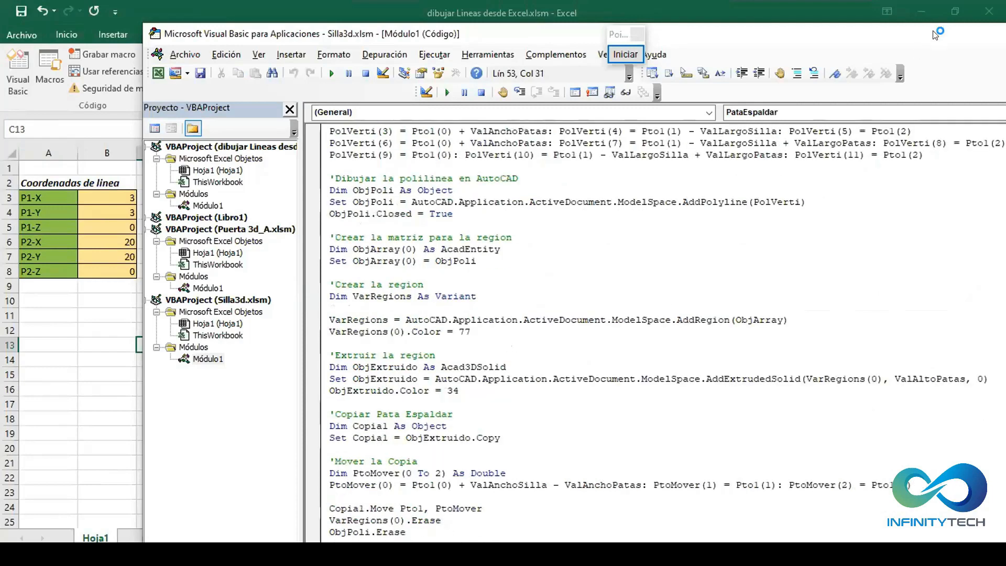
pyautogui.moveTo(934, 26); pyautogui.dragTo(910, 76)
pyautogui.click(921, 84)
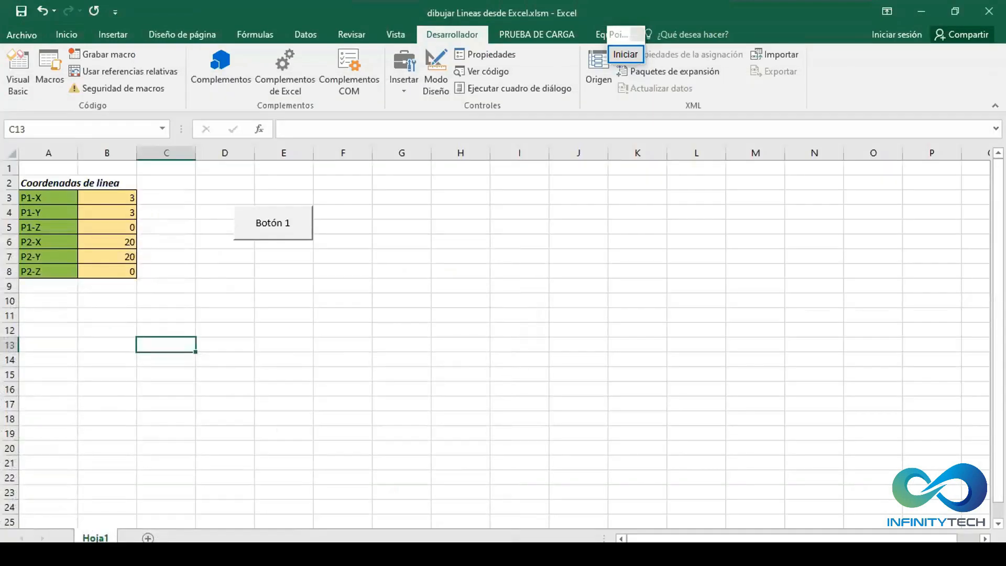
# - Switch to the AutoCAD VBA editor, insert a standard module in ACADProject and enter "sub" in it
pyautogui.hotkey('alt', 'Tab')
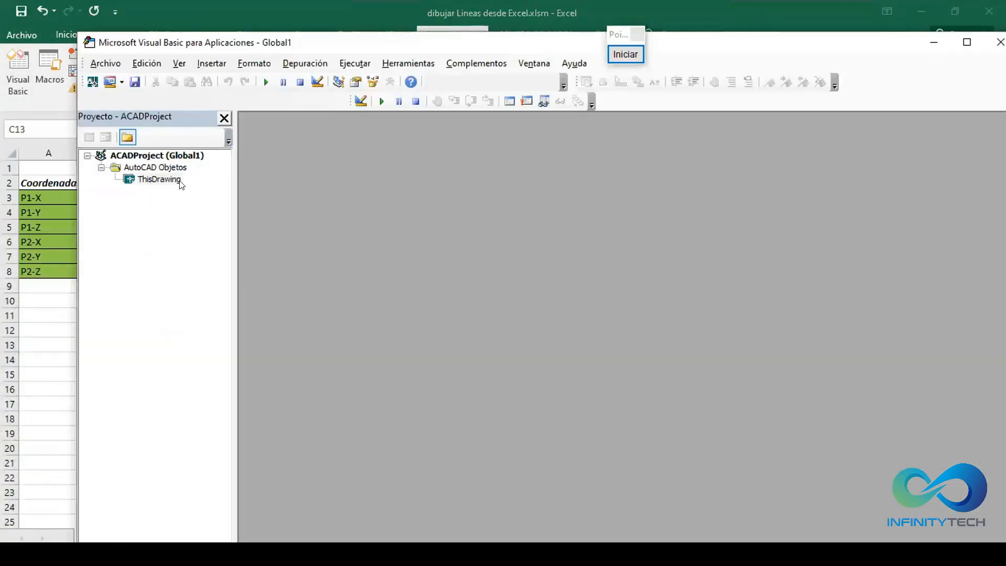
pyautogui.click(212, 63)
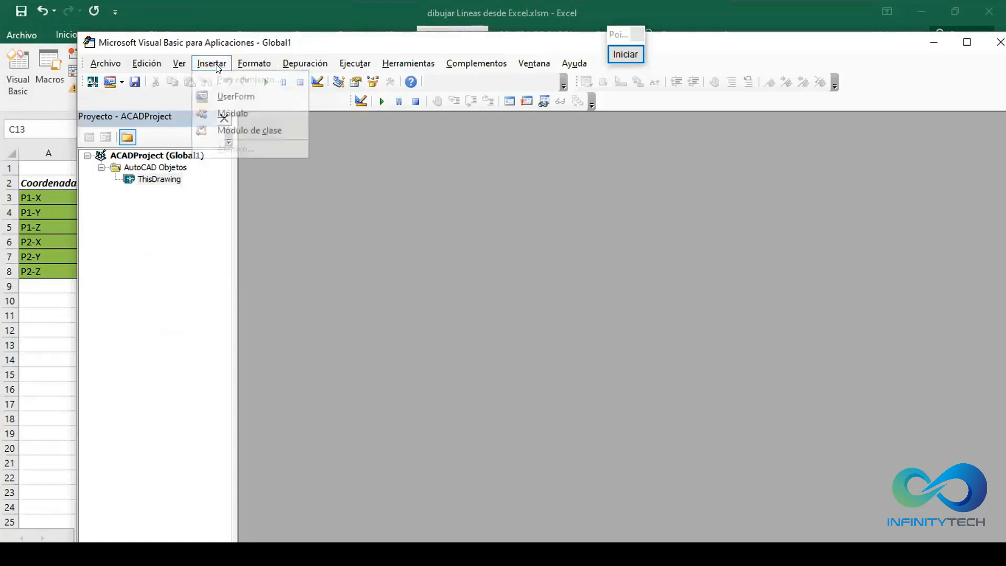
pyautogui.click(235, 112)
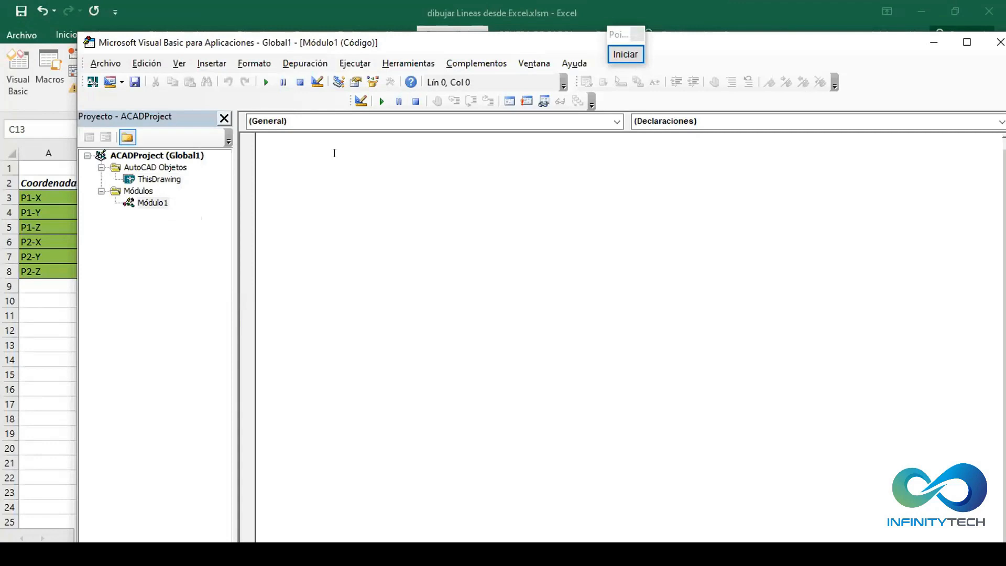
pyautogui.write('sub')
# - Reposition the AutoCAD VBA editor over the workbook and close it
pyautogui.moveTo(519, 51); pyautogui.dragTo(438, 96)
pyautogui.moveTo(732, 88); pyautogui.dragTo(716, 90)
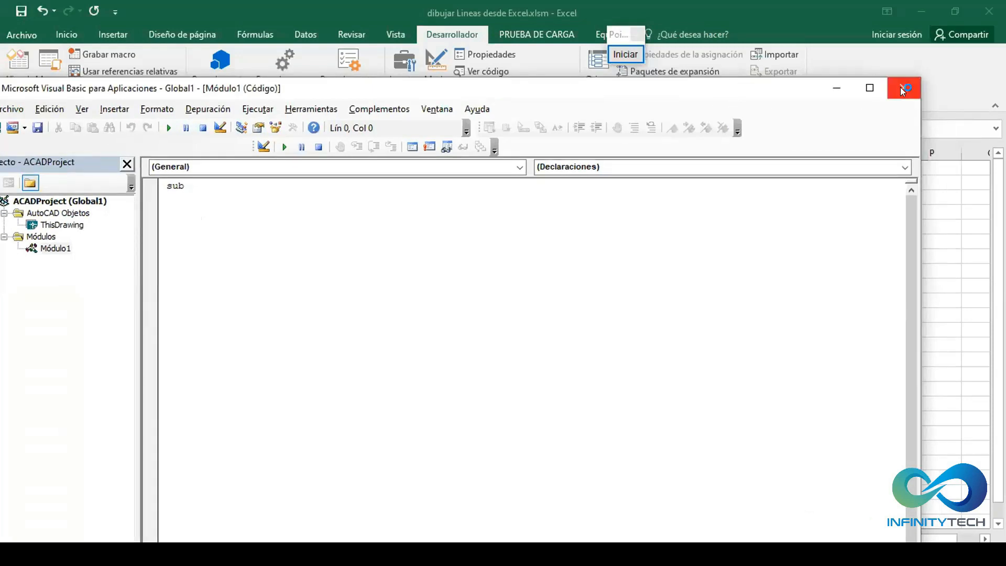
pyautogui.click(903, 88)
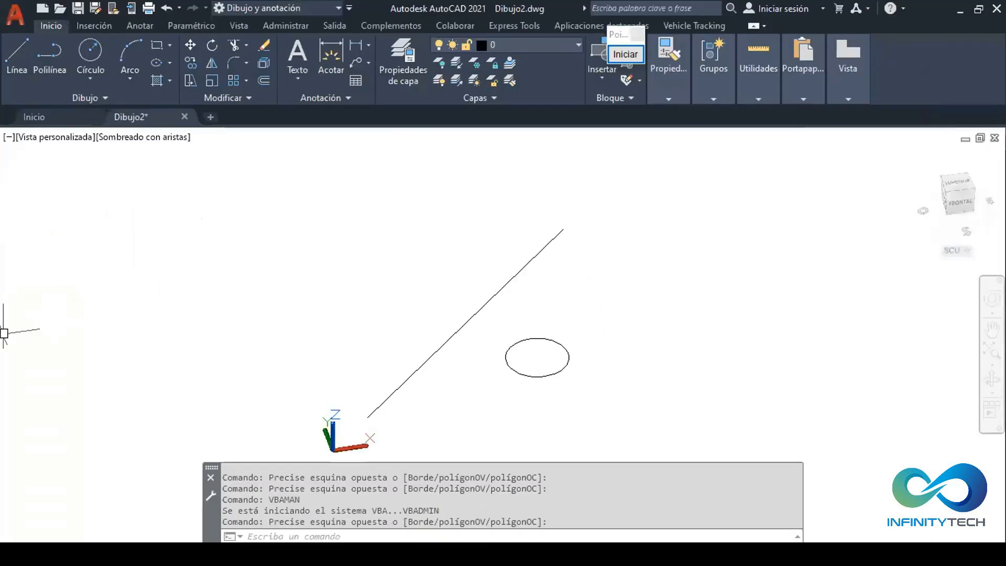
# - Erase the diagonal line and the circle from the Dibujo2 drawing in AutoCAD
pyautogui.click(648, 456)
pyautogui.click(470, 259)
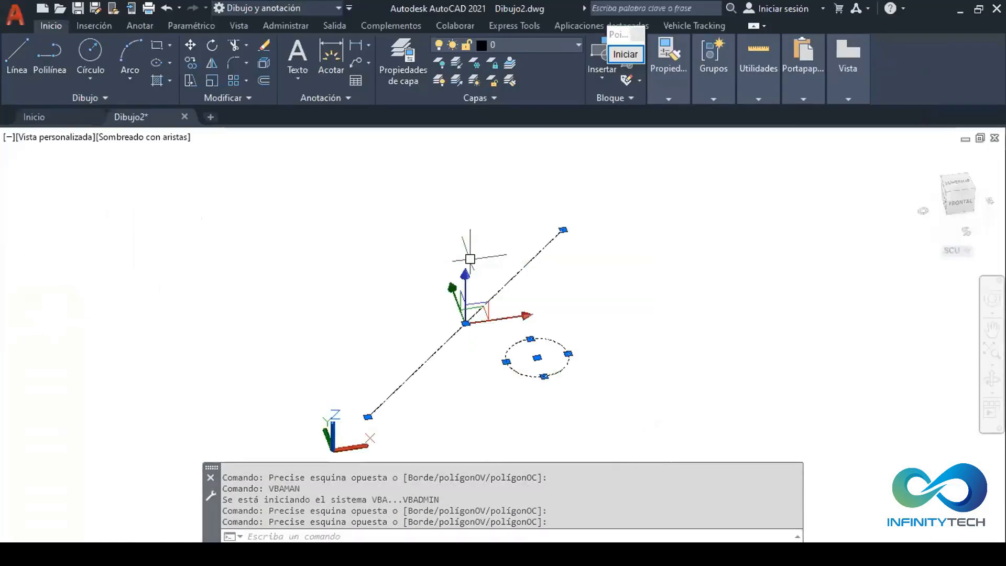
pyautogui.press('Delete')
pyautogui.click(524, 281)
pyautogui.click(421, 321)
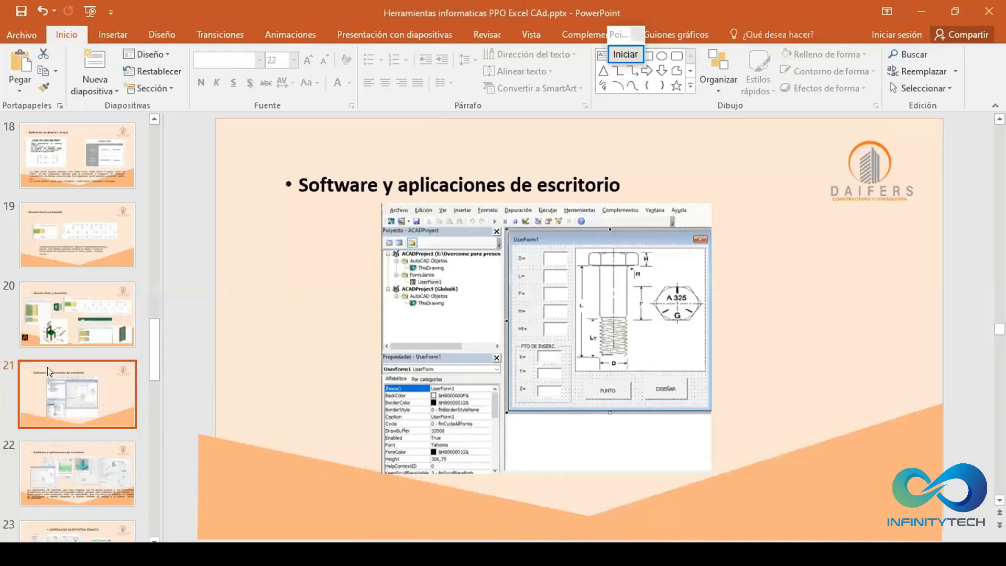
pyautogui.click(761, 306)
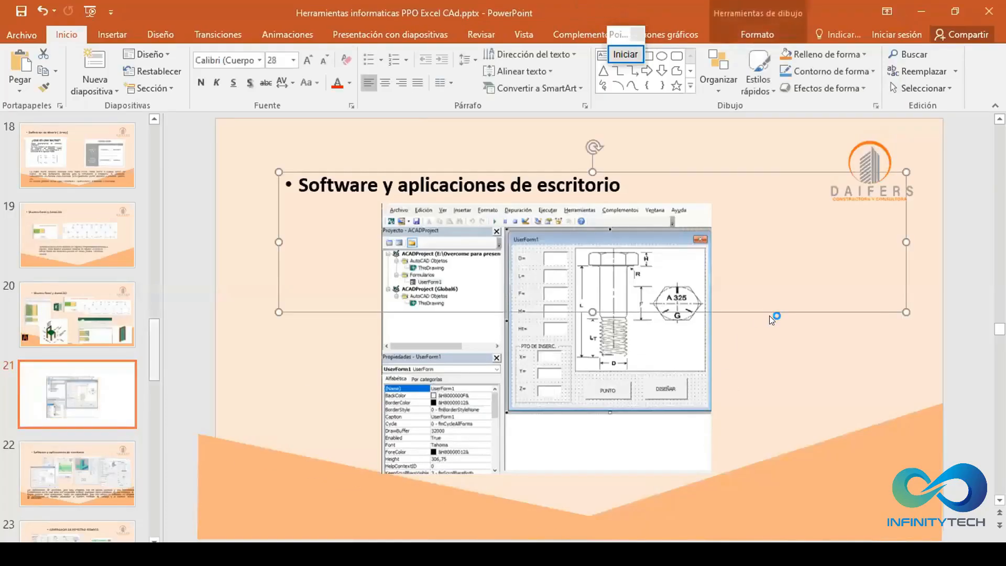
pyautogui.click(806, 388)
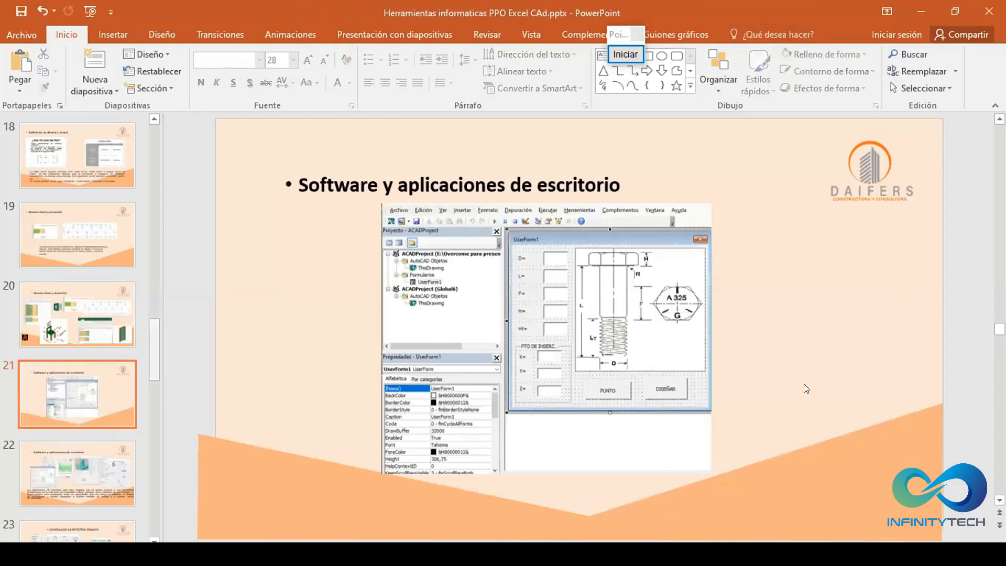
pyautogui.scroll(-1, 805, 385)
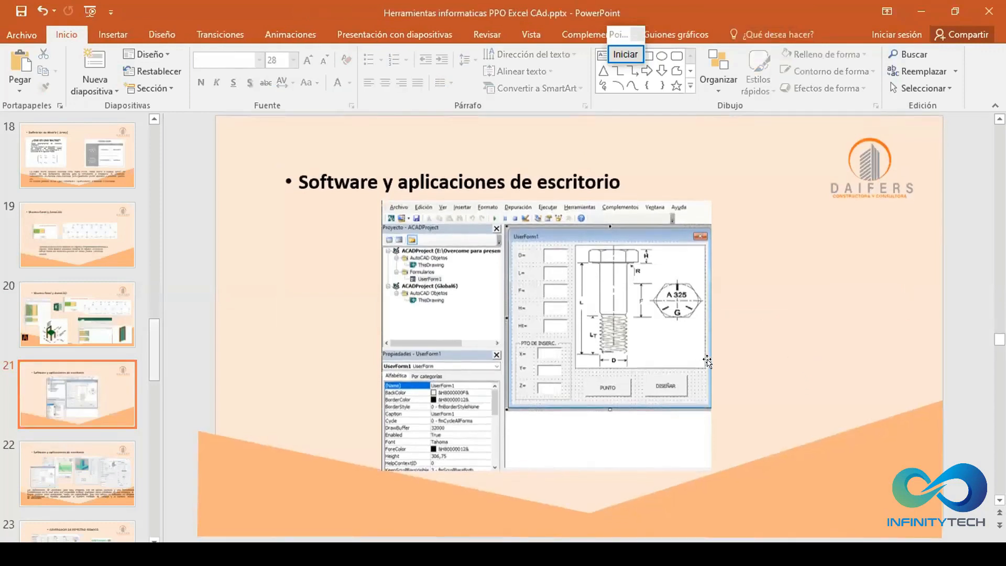